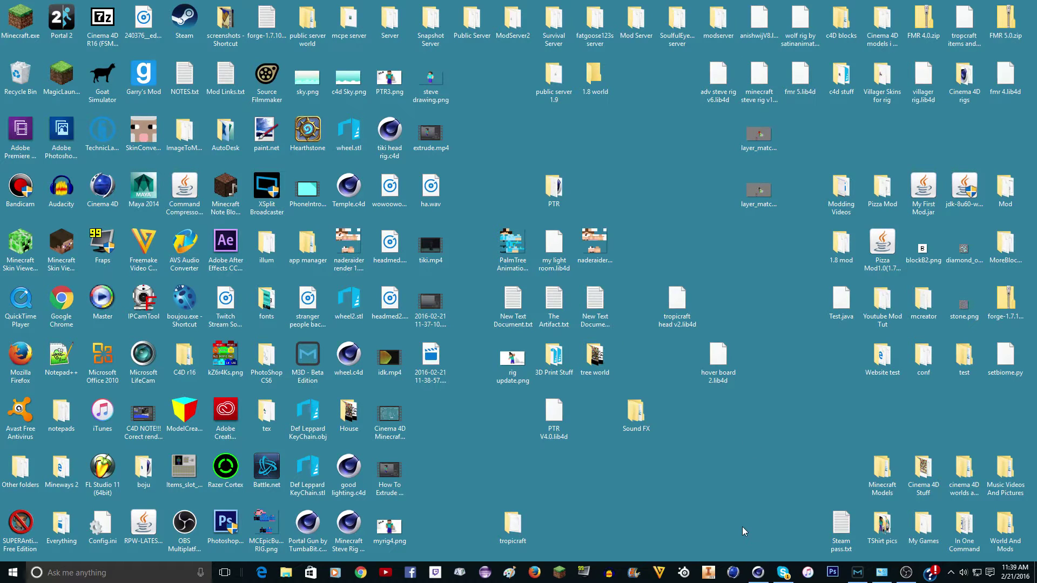
- Check the XYZ 3D Ink print progress, then minimize its window
{"action": "left_click", "coordinate": [862, 576]}
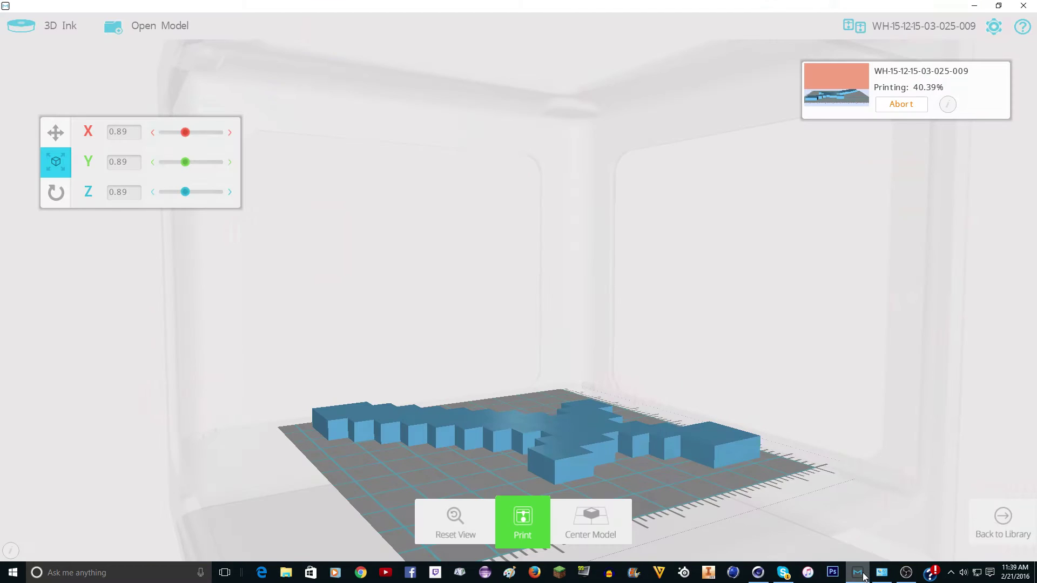
{"action": "left_click", "coordinate": [974, 5]}
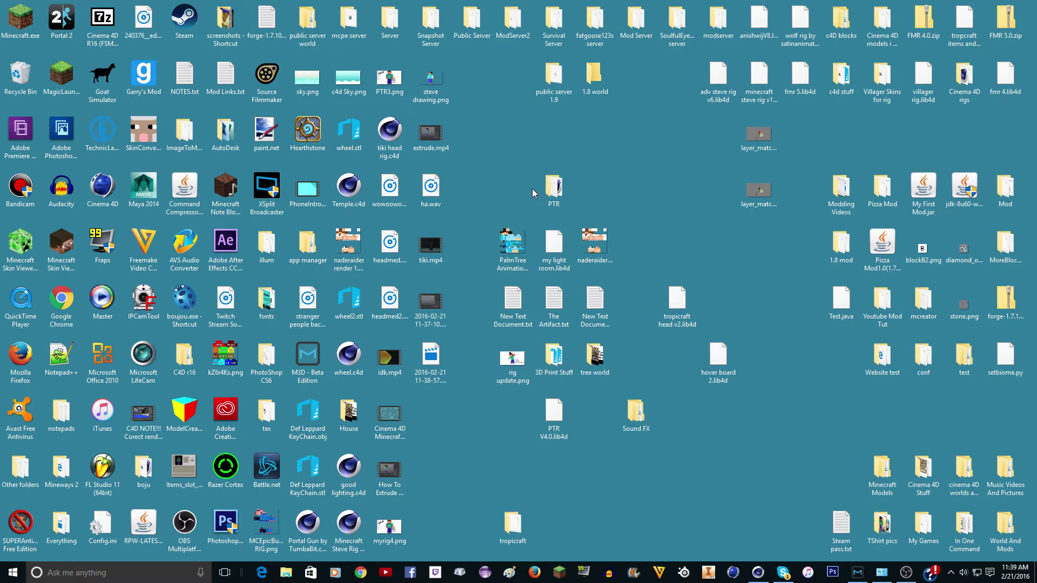
- Navigate from the desktop into Cinema 4D Stuff > Mc textures > items
{"action": "left_click", "coordinate": [759, 573]}
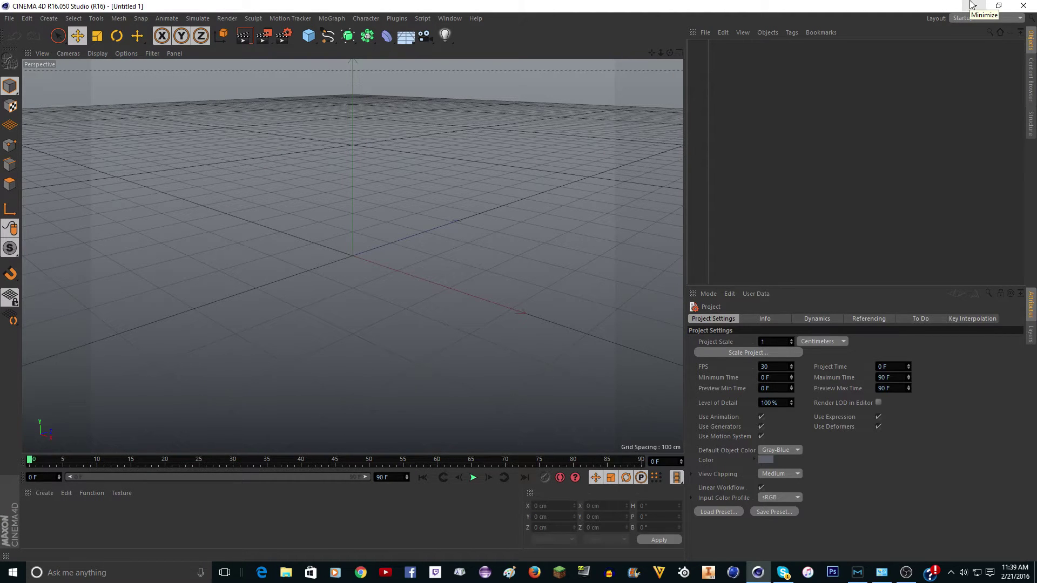
{"action": "left_click", "coordinate": [973, 5]}
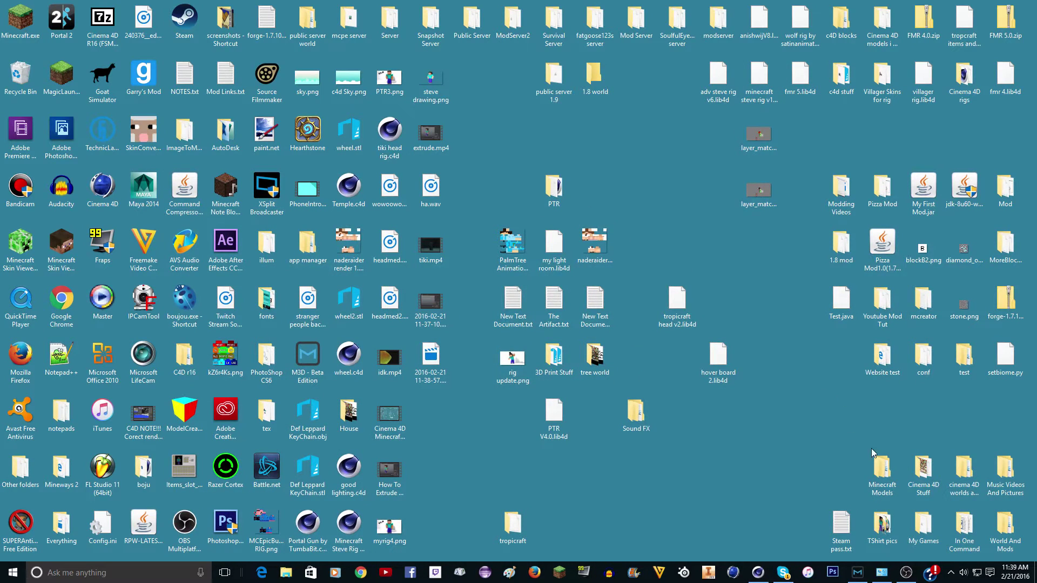
{"action": "double_click", "coordinate": [919, 478]}
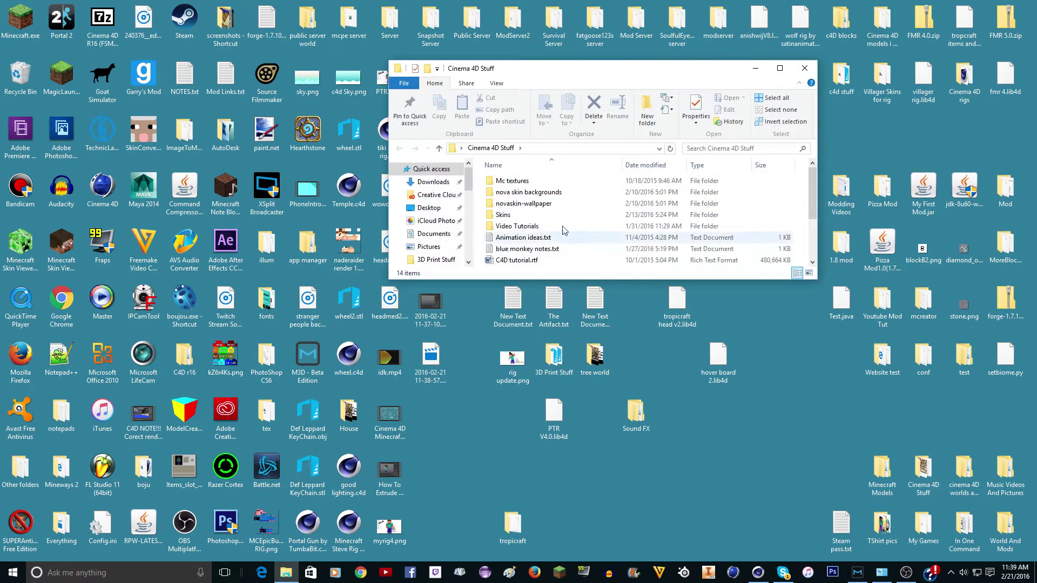
{"action": "double_click", "coordinate": [529, 181]}
{"action": "scroll", "coordinate": [521, 230], "scroll_direction": "down", "scroll_amount": 1}
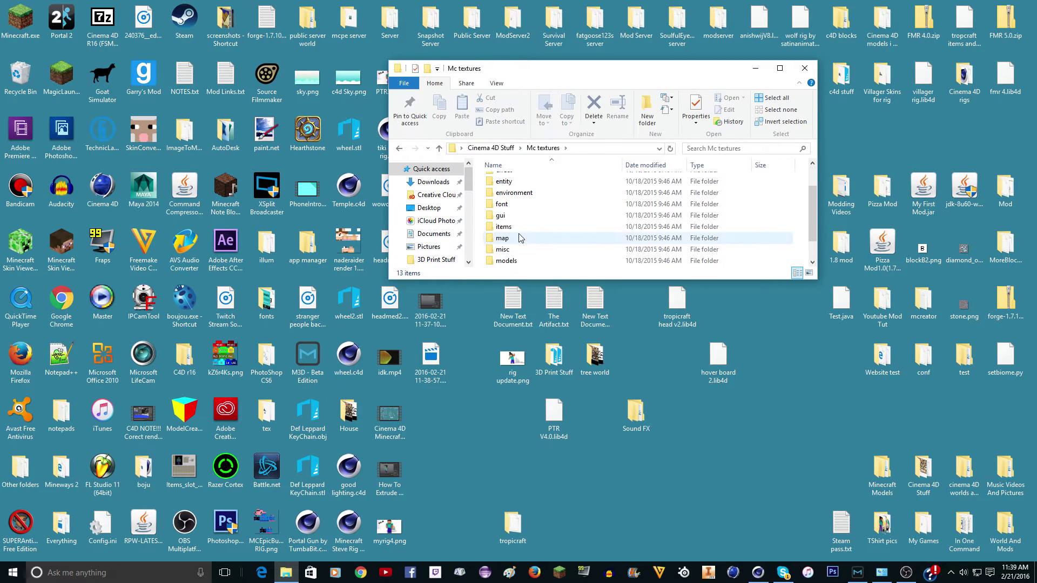
{"action": "left_click", "coordinate": [517, 227]}
{"action": "double_click", "coordinate": [517, 227]}
- Search the items folder for 'sword' and bring wood_sword.png into Cinema 4D
{"action": "scroll", "coordinate": [813, 213], "scroll_direction": "down", "scroll_amount": 5}
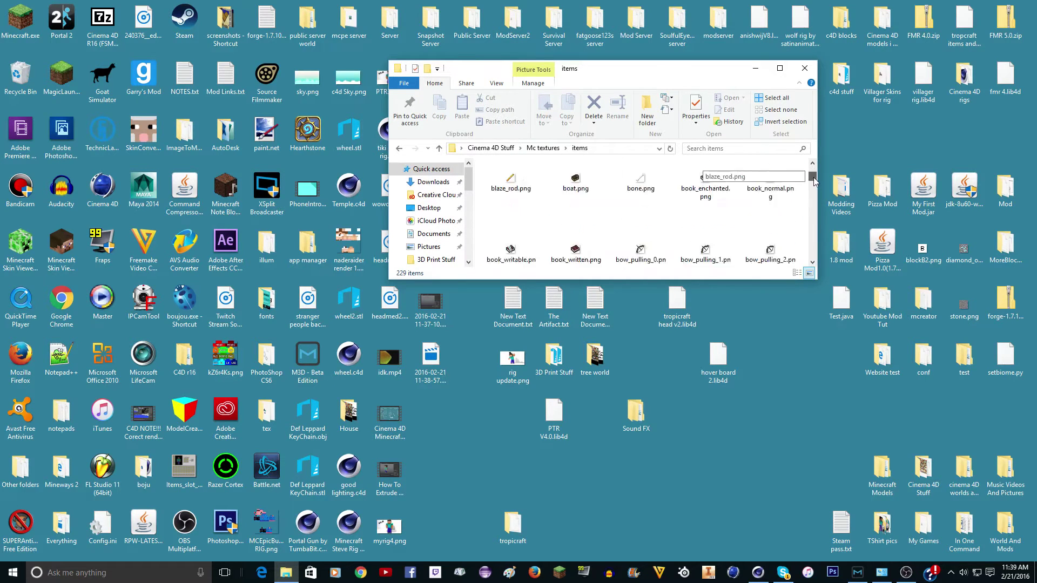
{"action": "left_click_drag", "start_coordinate": [816, 214], "coordinate": [814, 171]}
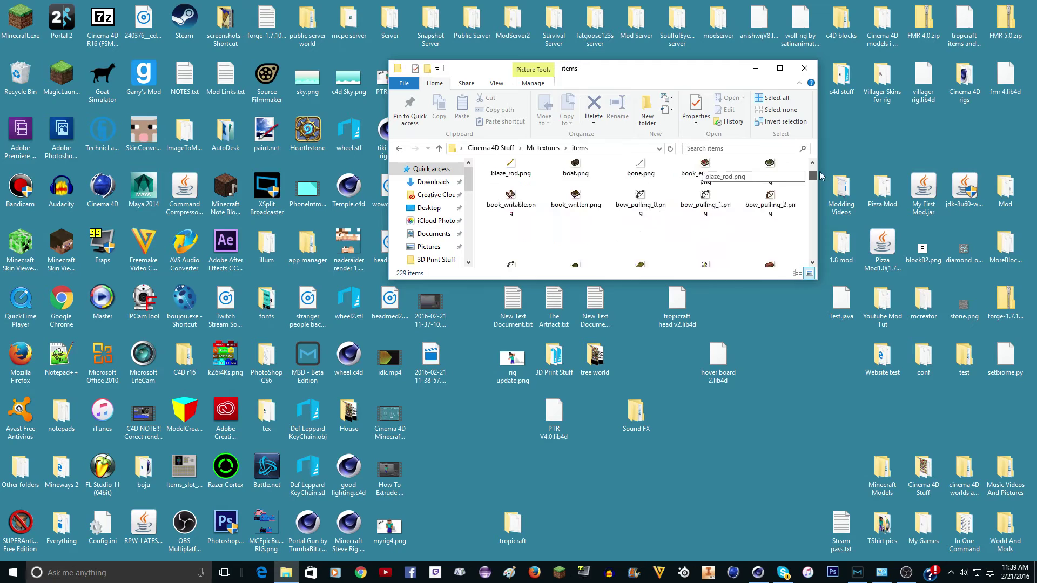
{"action": "left_click", "coordinate": [711, 148]}
{"action": "type", "text": "s"}
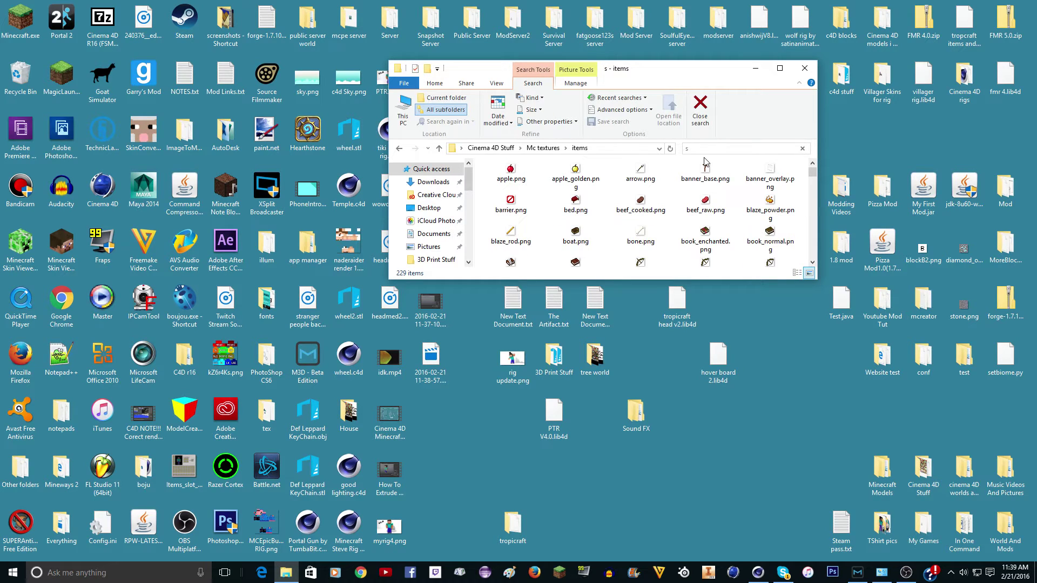
{"action": "type", "text": "word"}
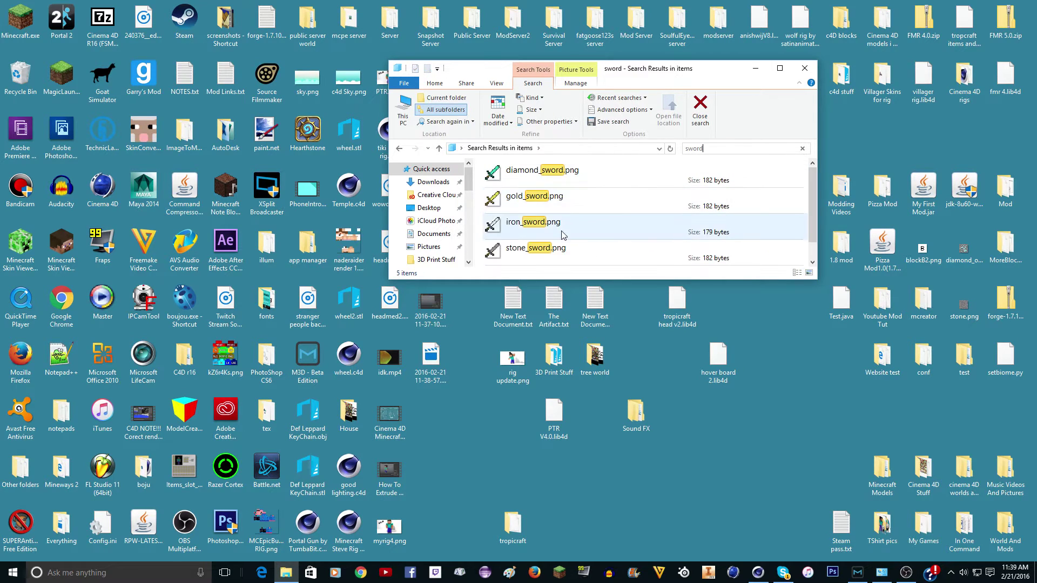
{"action": "scroll", "coordinate": [562, 236], "scroll_direction": "down", "scroll_amount": 1}
{"action": "left_click", "coordinate": [540, 249]}
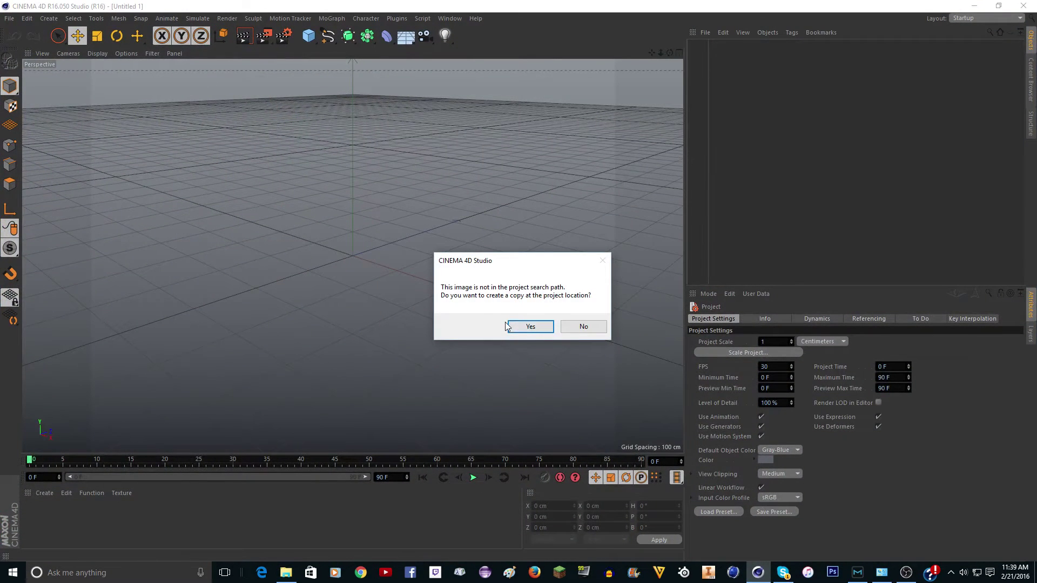
- Copy the texture to the project location and name the new material 'Wood Sword'
{"action": "left_click", "coordinate": [531, 327]}
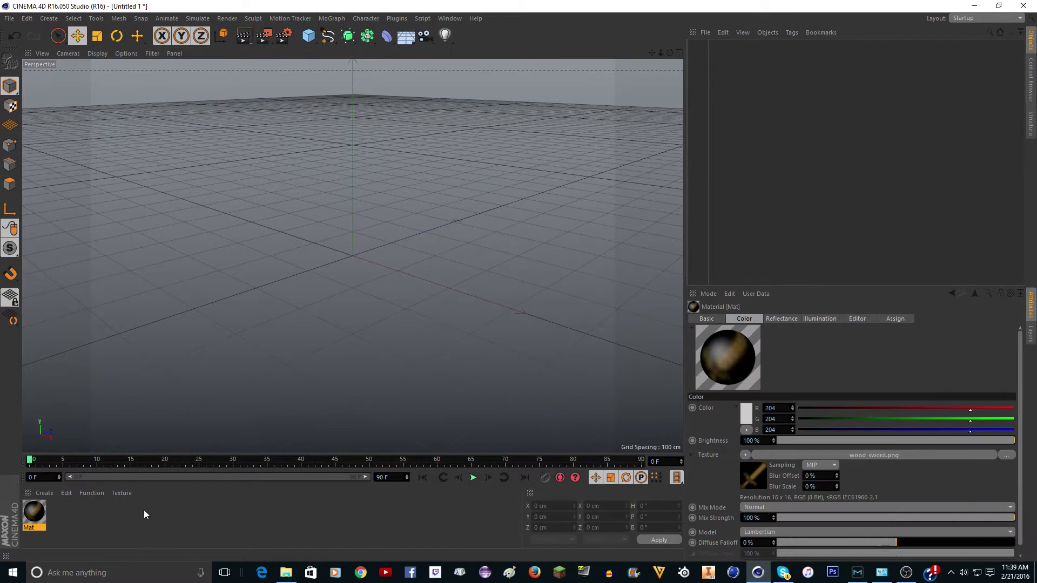
{"action": "double_click", "coordinate": [37, 530]}
{"action": "type", "text": "W"}
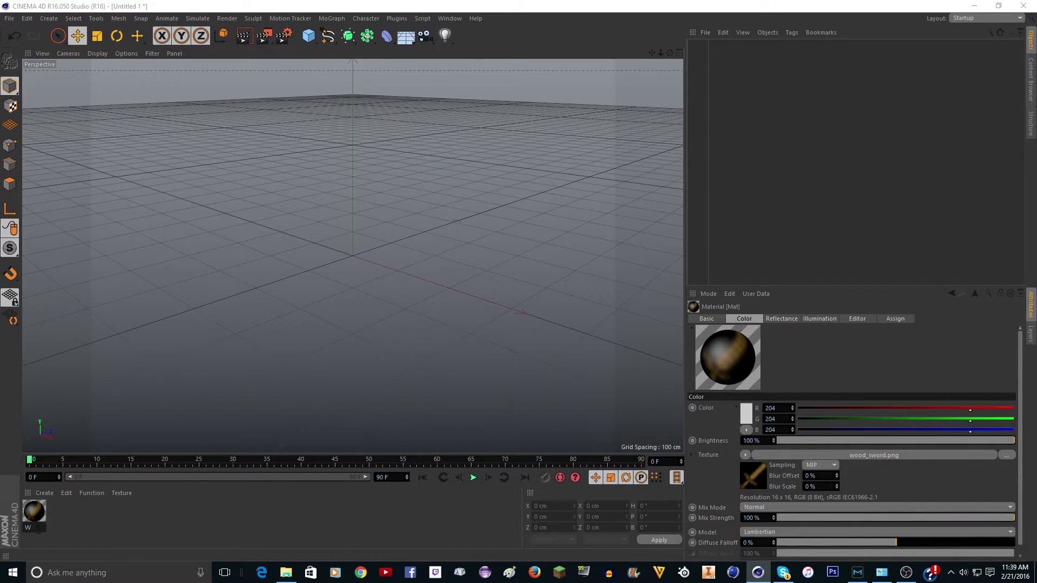
{"action": "type", "text": "ood Sword"}
{"action": "key", "text": "Return"}
- Turn off Reflectance and set texture Sampling to None in the Wood Sword material
{"action": "double_click", "coordinate": [27, 509]}
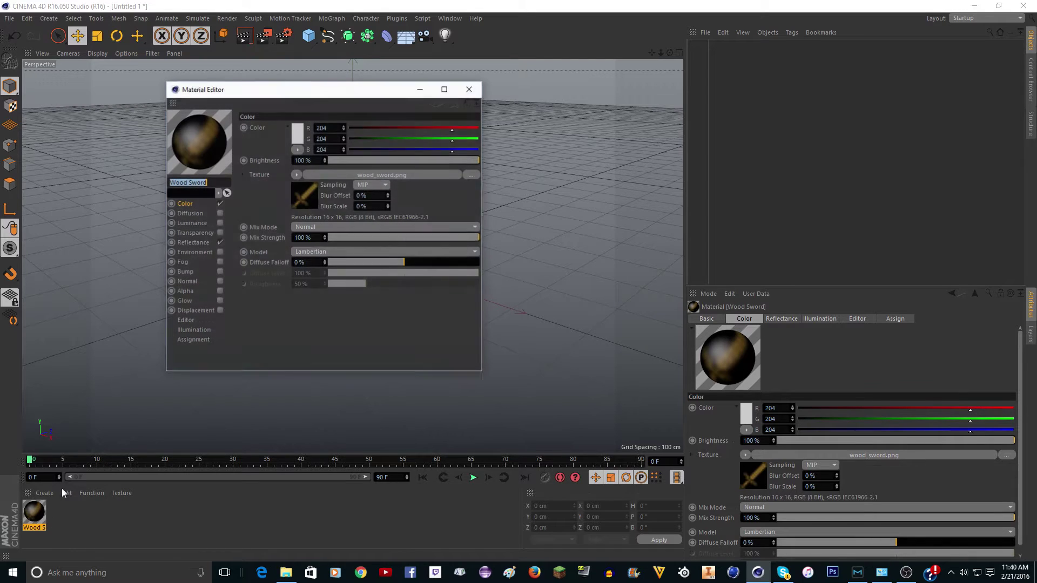
{"action": "left_click", "coordinate": [220, 242]}
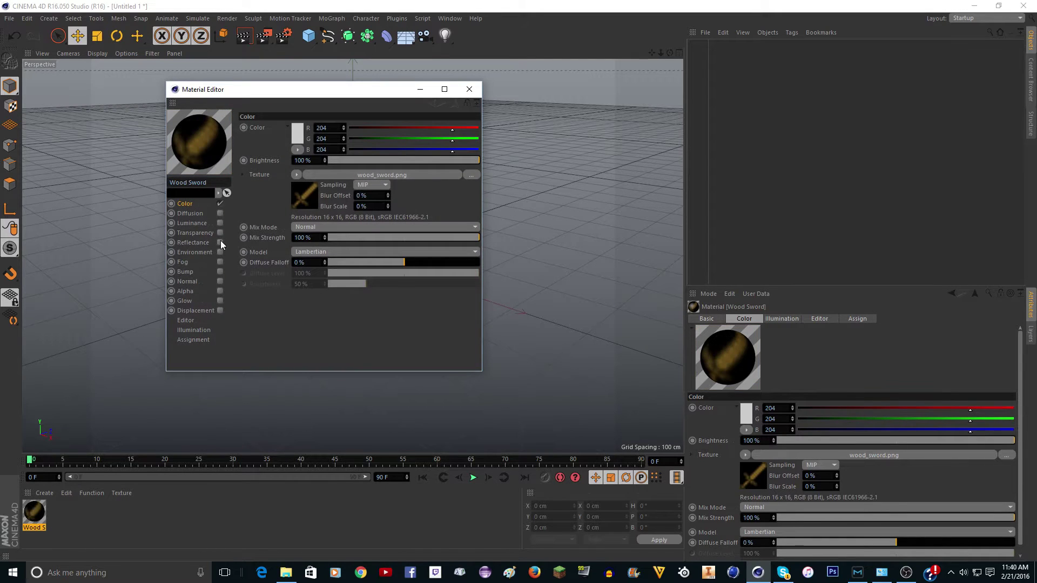
{"action": "left_click", "coordinate": [371, 189]}
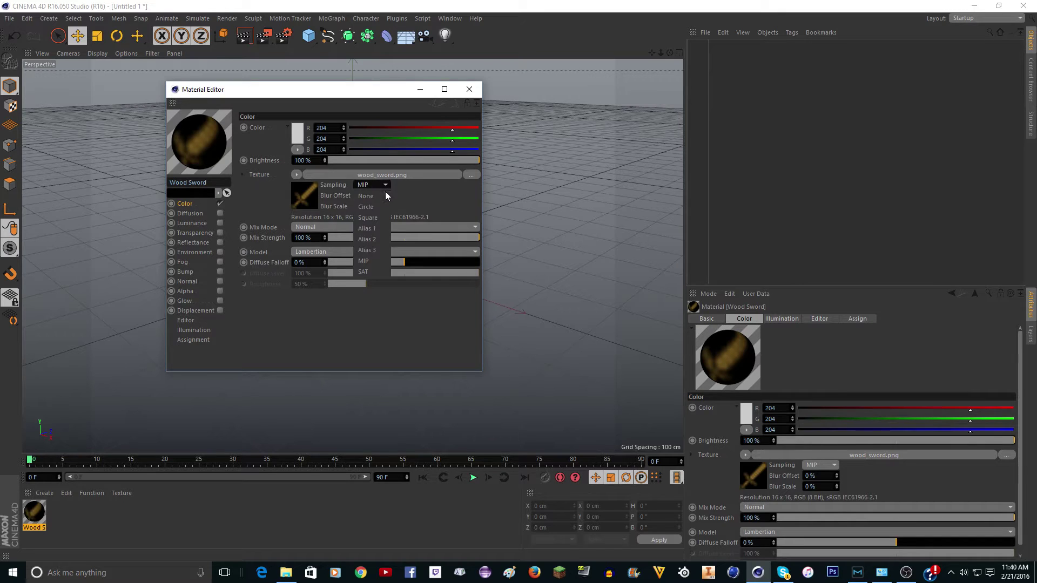
{"action": "left_click", "coordinate": [365, 185]}
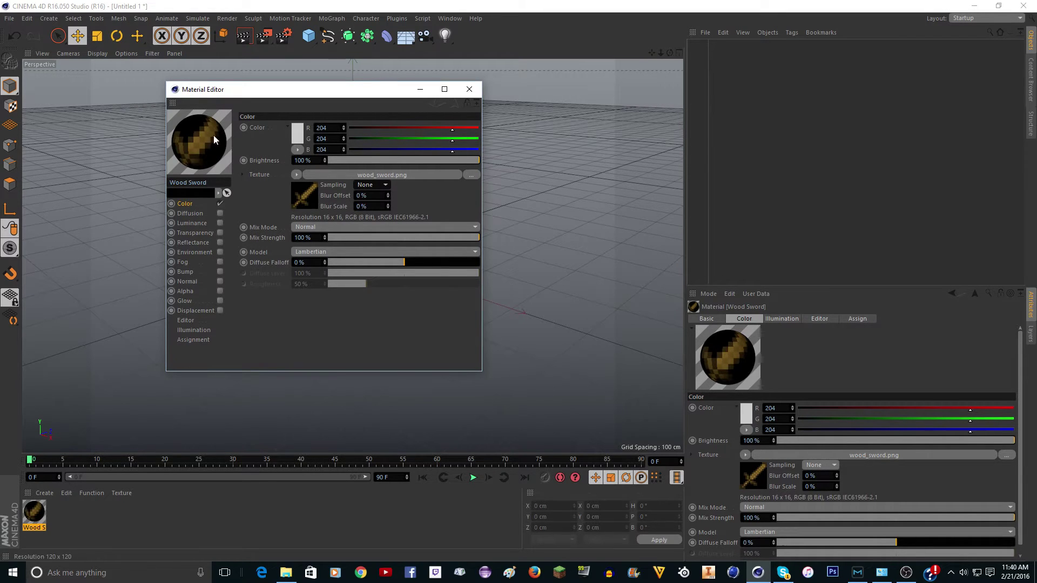
{"action": "left_click", "coordinate": [469, 90]}
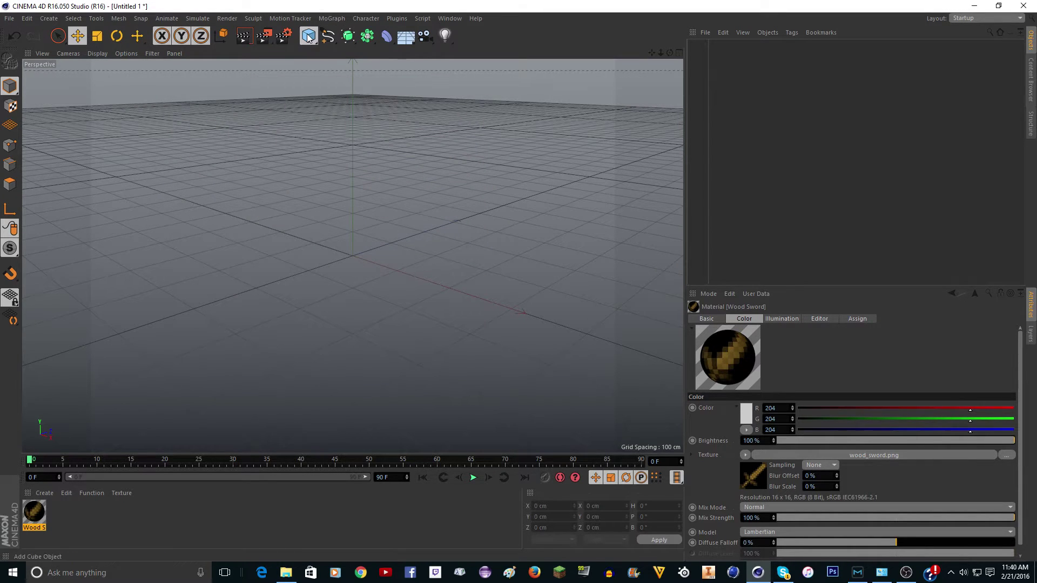
- Add a Plane with width and height both set to 100 cm
{"action": "left_click_drag", "start_coordinate": [307, 37], "coordinate": [410, 70]}
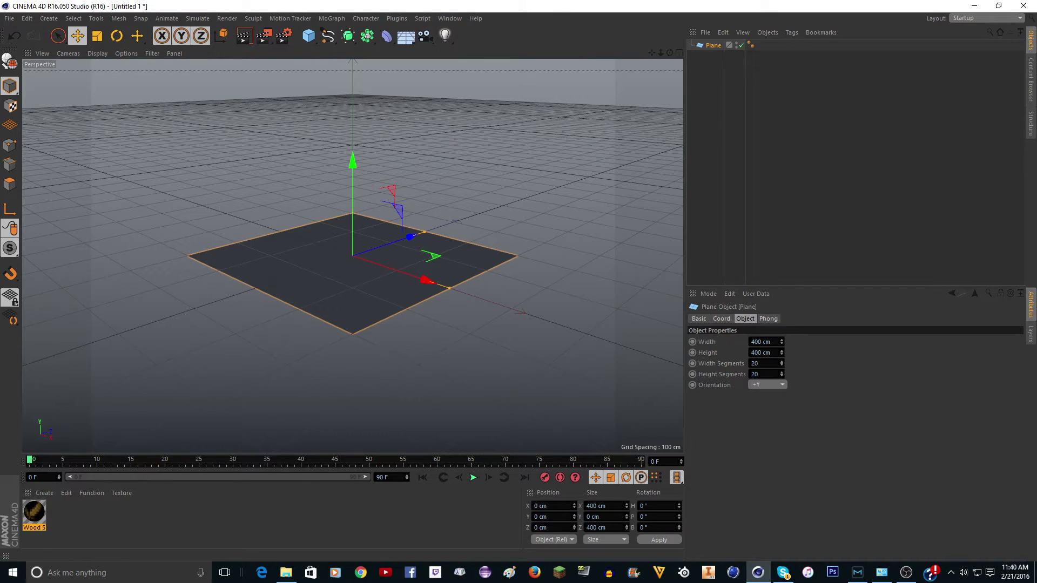
{"action": "left_click", "coordinate": [762, 342]}
{"action": "type", "text": "100"}
{"action": "key", "text": "Tab"}
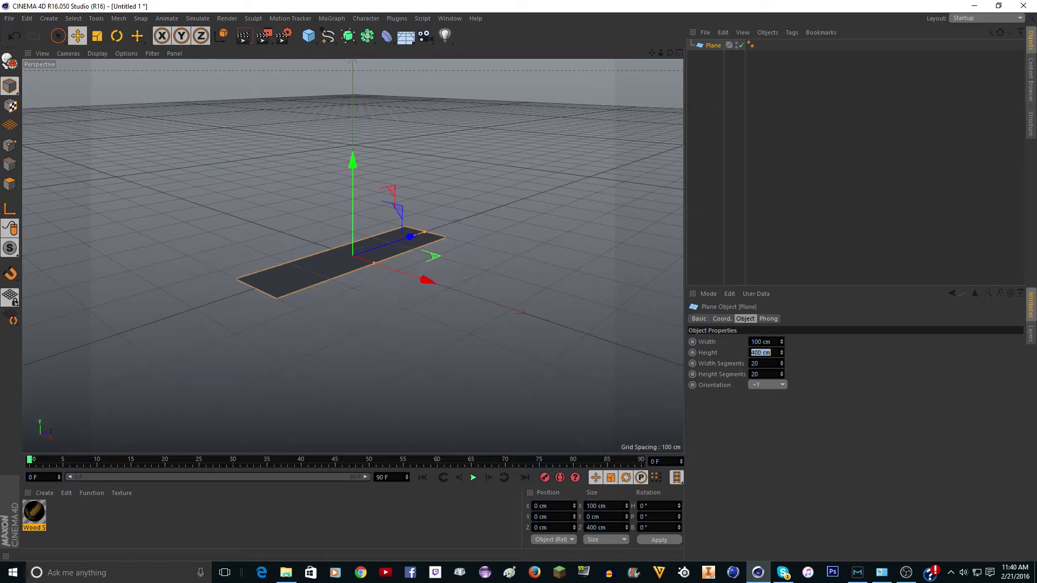
{"action": "type", "text": "100"}
{"action": "key", "text": "Tab"}
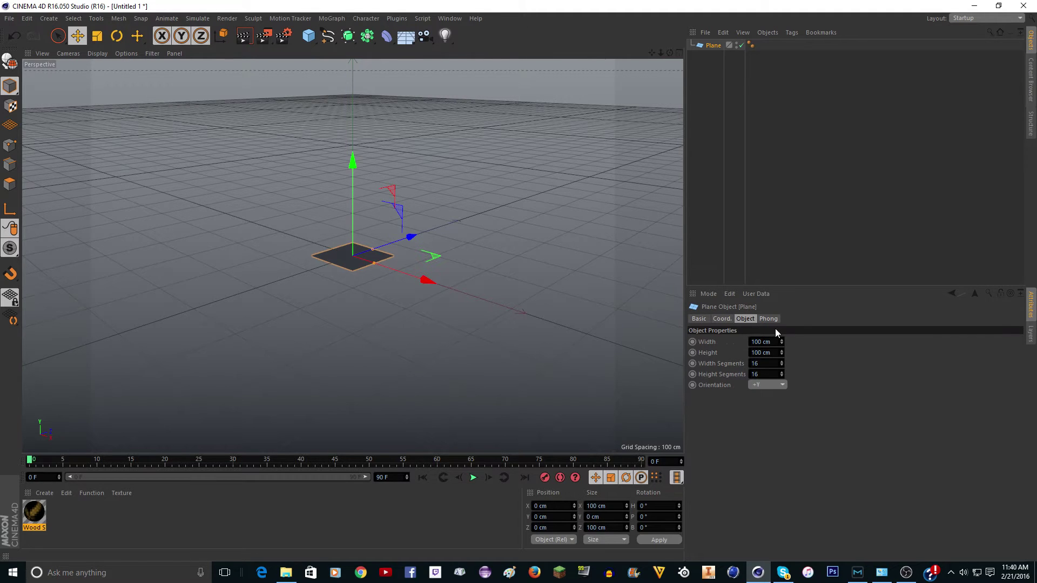
- Apply the Wood Sword material to the plane and tilt the view to see it
{"action": "scroll", "coordinate": [351, 254], "scroll_direction": "up", "scroll_amount": 5}
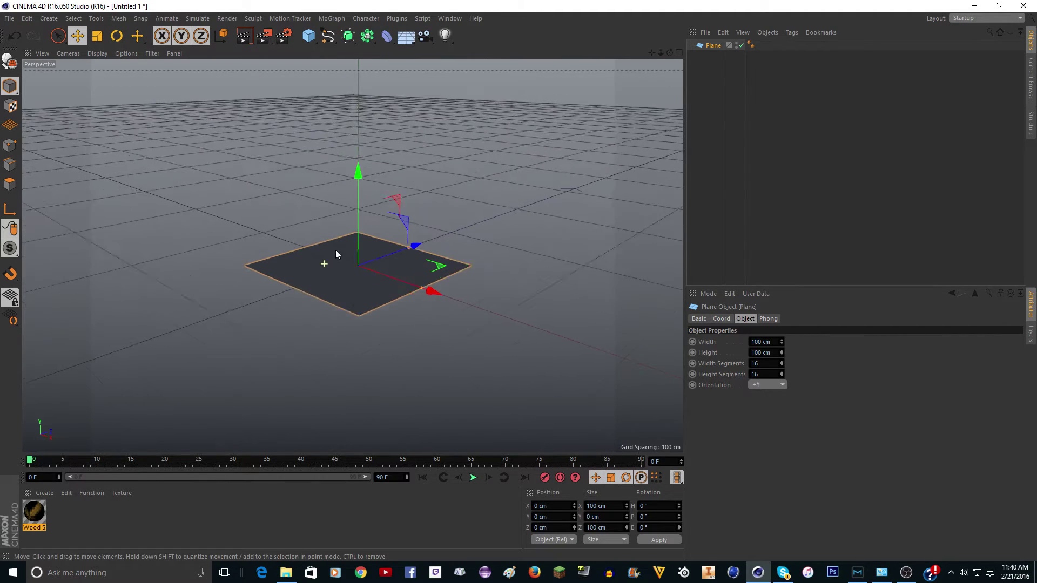
{"action": "left_click_drag", "start_coordinate": [316, 288], "coordinate": [354, 254]}
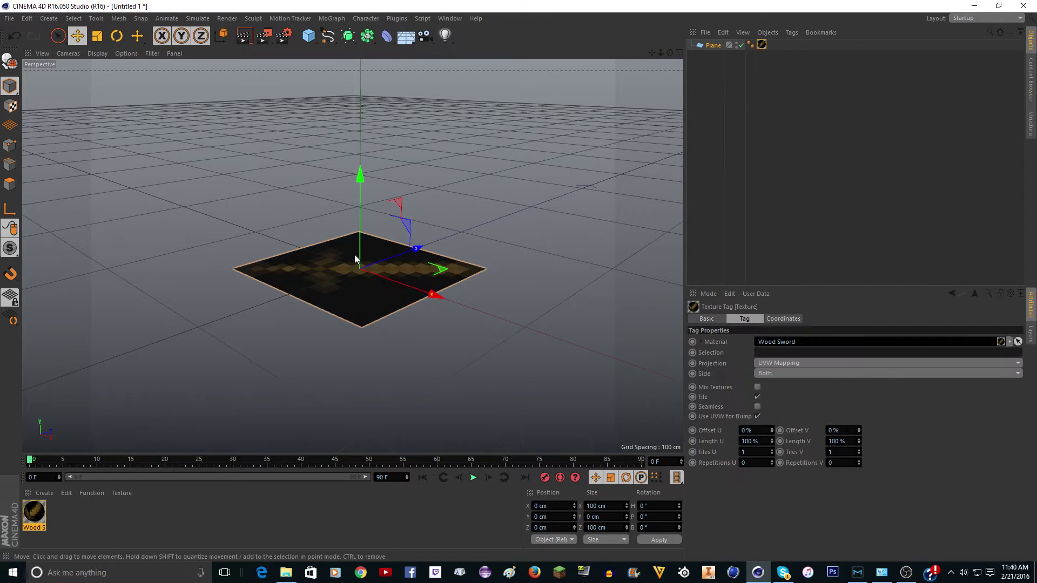
{"action": "scroll", "coordinate": [355, 255], "scroll_direction": "up", "scroll_amount": 3}
{"action": "mouse_move", "coordinate": [670, 53]}
{"action": "left_mouse_down"}
{"action": "mouse_move", "coordinate": [675, 60]}
{"action": "mouse_move", "coordinate": [673, 52]}
{"action": "left_mouse_up"}
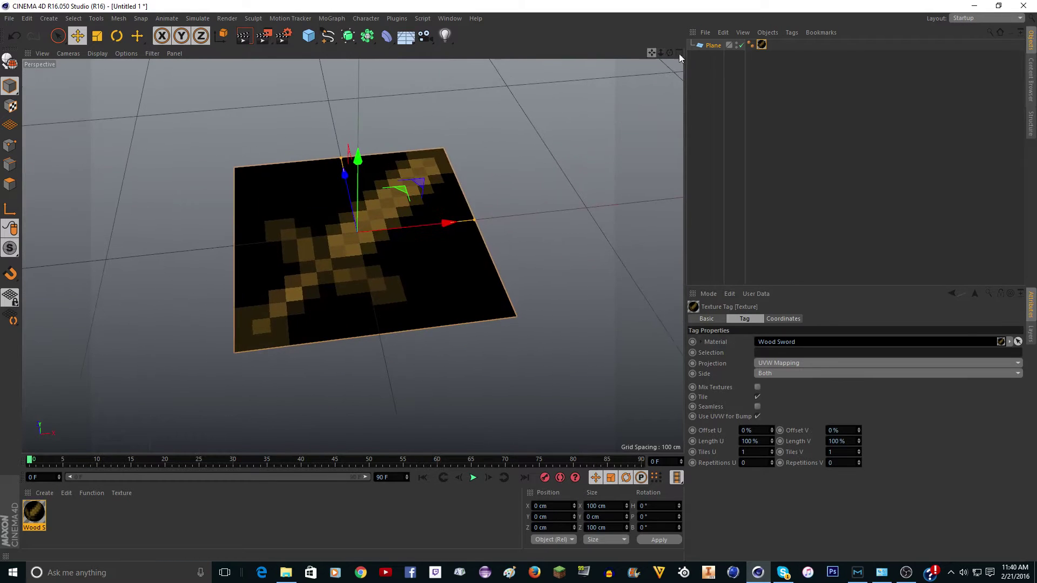
- Rename the plane 'Wood Sword', make it editable, and switch to polygon mode
{"action": "double_click", "coordinate": [714, 46]}
{"action": "type", "text": "W"}
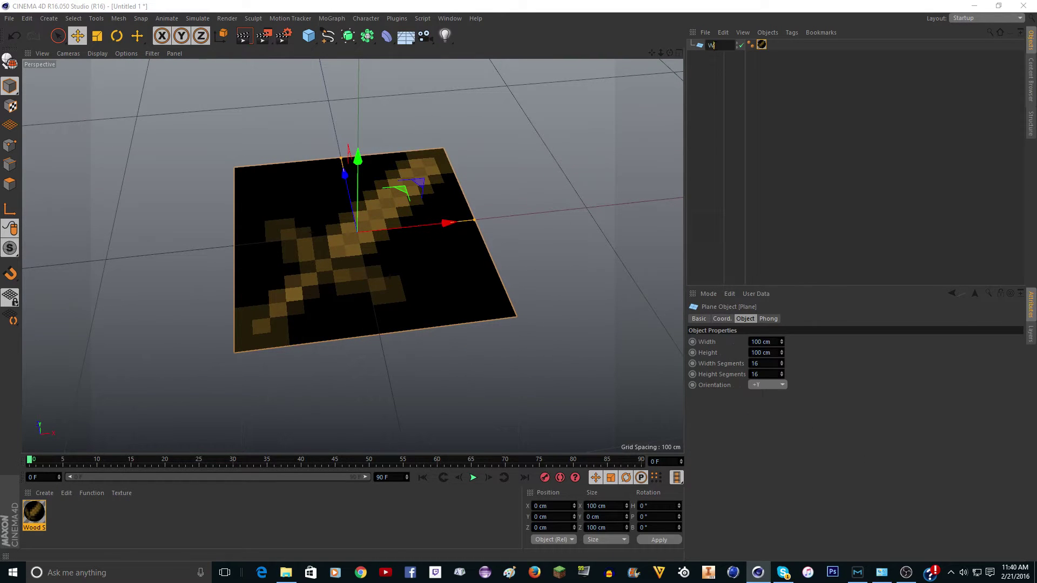
{"action": "type", "text": "ood Swo"}
{"action": "key", "text": "Return"}
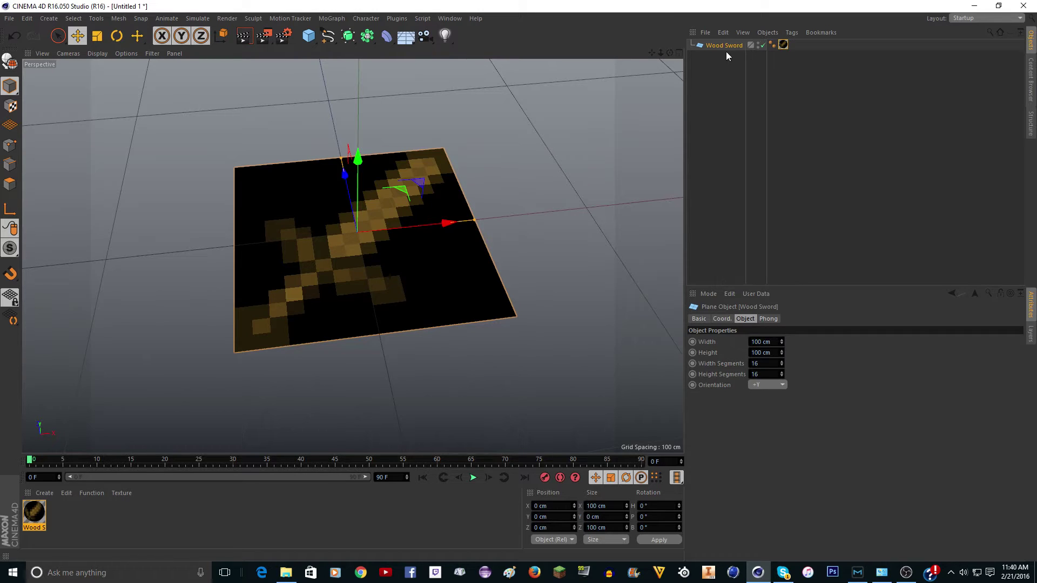
{"action": "left_click", "coordinate": [8, 63]}
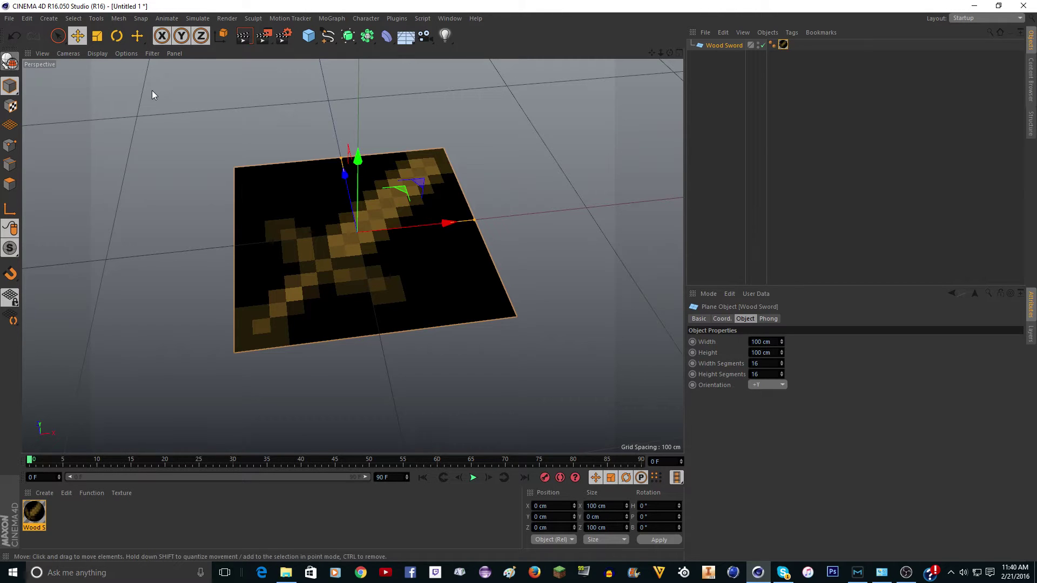
{"action": "left_click", "coordinate": [12, 187]}
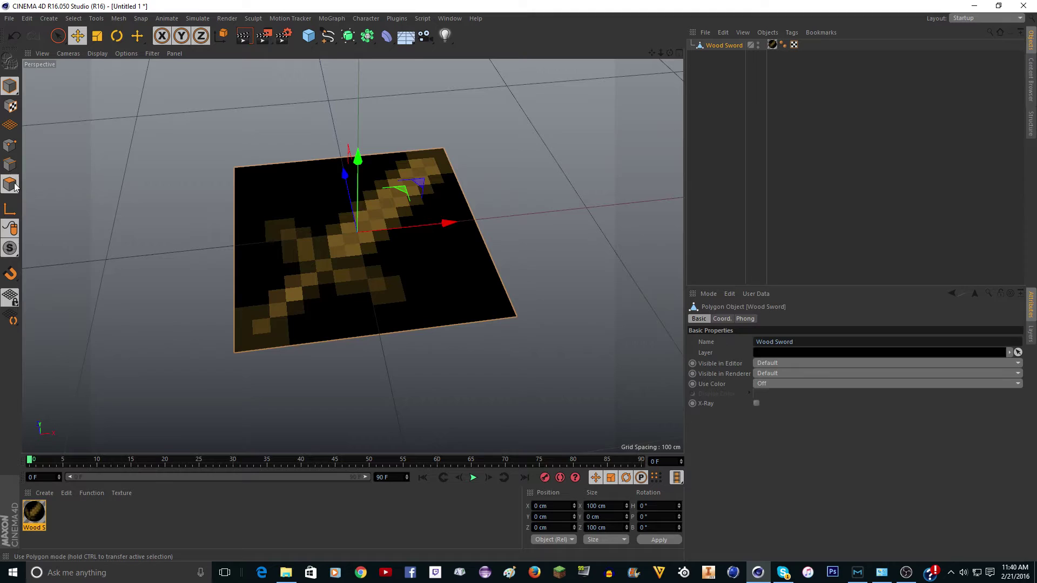
- From a top-down view, paint-select the sword's tip, blade and crossguard polygons
{"action": "left_click", "coordinate": [65, 41]}
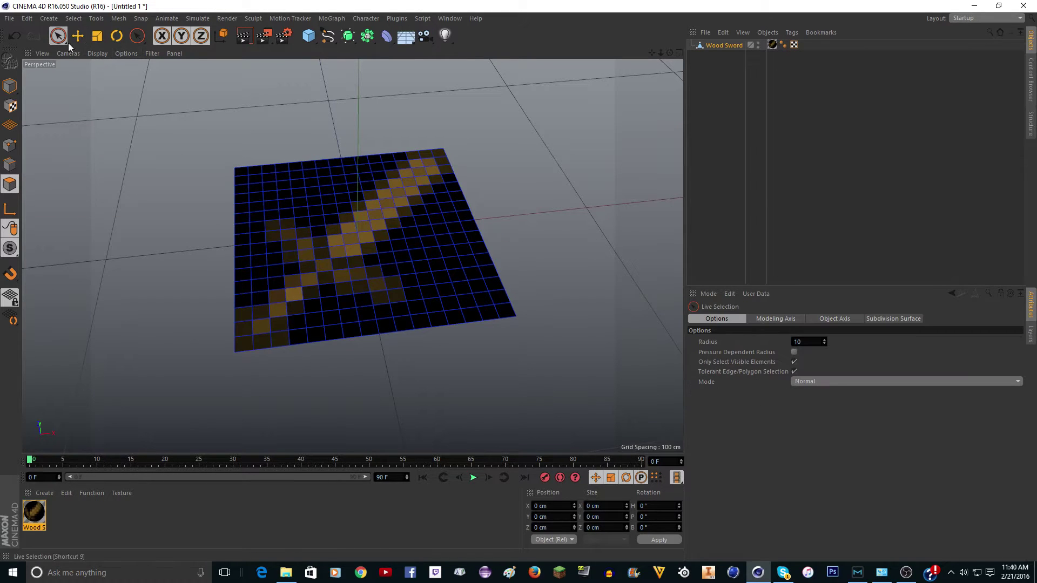
{"action": "left_click_drag", "start_coordinate": [248, 176], "coordinate": [574, 103], "text": "alt"}
{"action": "left_click_drag", "start_coordinate": [670, 53], "coordinate": [353, 255]}
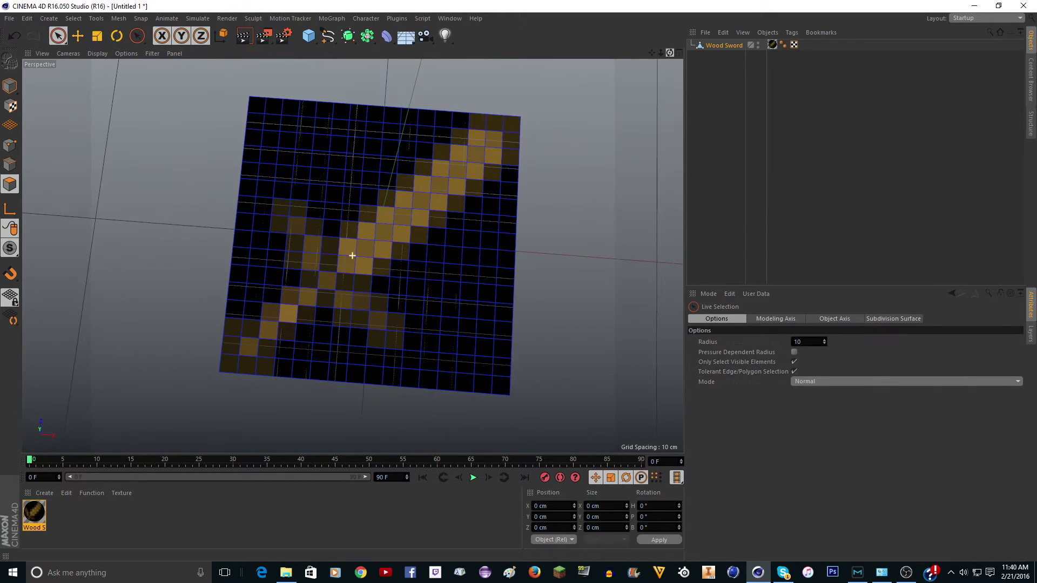
{"action": "mouse_move", "coordinate": [259, 329]}
{"action": "left_mouse_down"}
{"action": "mouse_move", "coordinate": [241, 352]}
{"action": "mouse_move", "coordinate": [248, 340]}
{"action": "left_mouse_up"}
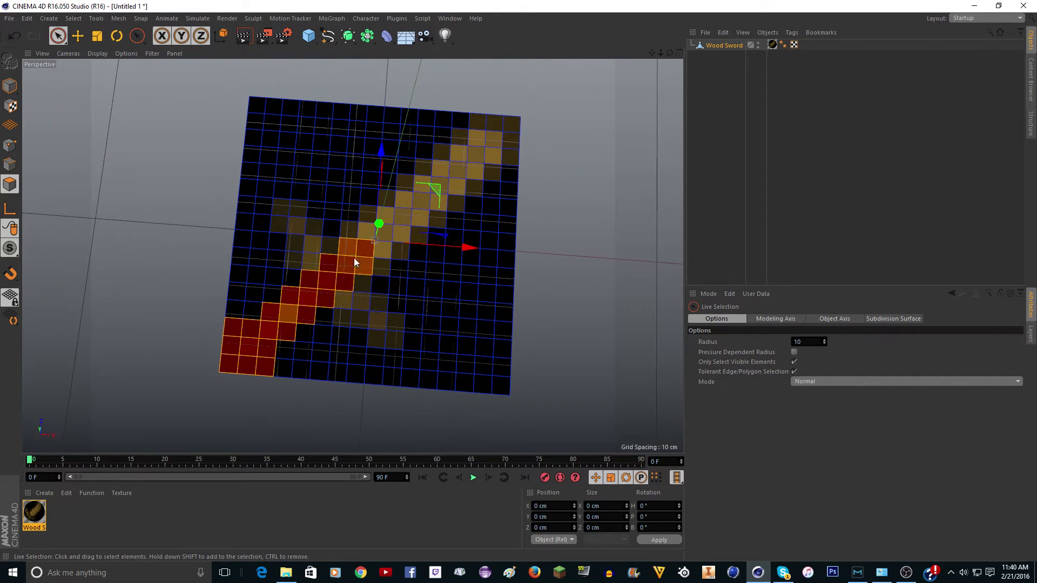
{"action": "mouse_move", "coordinate": [354, 257]}
{"action": "left_mouse_down"}
{"action": "mouse_move", "coordinate": [499, 132]}
{"action": "mouse_move", "coordinate": [485, 130]}
{"action": "mouse_move", "coordinate": [505, 151]}
{"action": "mouse_move", "coordinate": [455, 185]}
{"action": "left_mouse_up"}
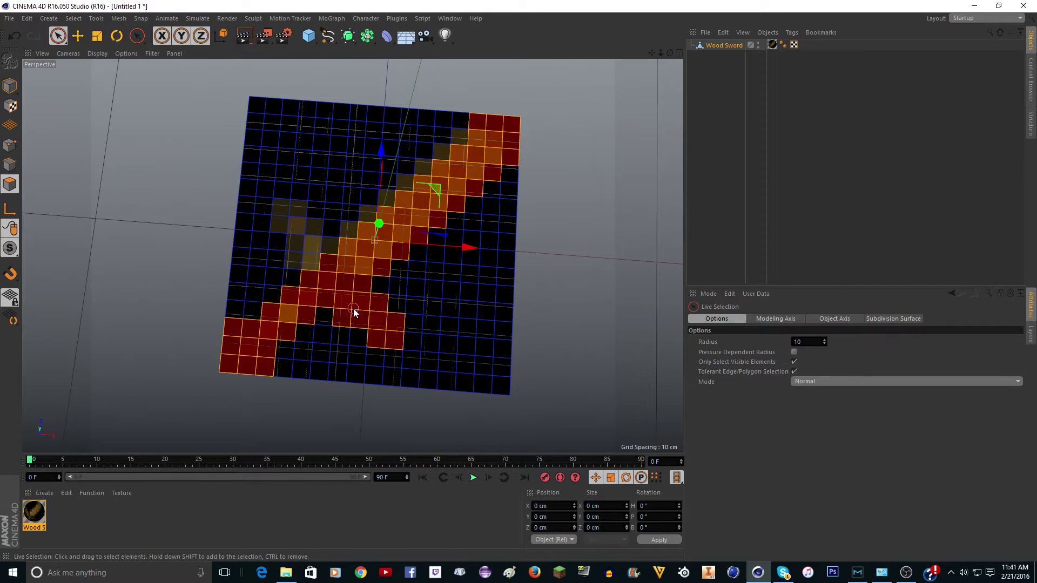
{"action": "mouse_move", "coordinate": [322, 262]}
{"action": "left_mouse_down"}
{"action": "mouse_move", "coordinate": [287, 214]}
{"action": "mouse_move", "coordinate": [301, 251]}
{"action": "mouse_move", "coordinate": [325, 249]}
{"action": "mouse_move", "coordinate": [349, 269]}
{"action": "mouse_move", "coordinate": [361, 238]}
{"action": "mouse_move", "coordinate": [384, 230]}
{"action": "mouse_move", "coordinate": [377, 219]}
{"action": "mouse_move", "coordinate": [406, 214]}
{"action": "mouse_move", "coordinate": [397, 205]}
{"action": "mouse_move", "coordinate": [430, 188]}
{"action": "mouse_move", "coordinate": [432, 174]}
{"action": "mouse_move", "coordinate": [456, 171]}
{"action": "mouse_move", "coordinate": [466, 144]}
{"action": "mouse_move", "coordinate": [523, 128]}
{"action": "mouse_move", "coordinate": [536, 110]}
{"action": "left_mouse_up"}
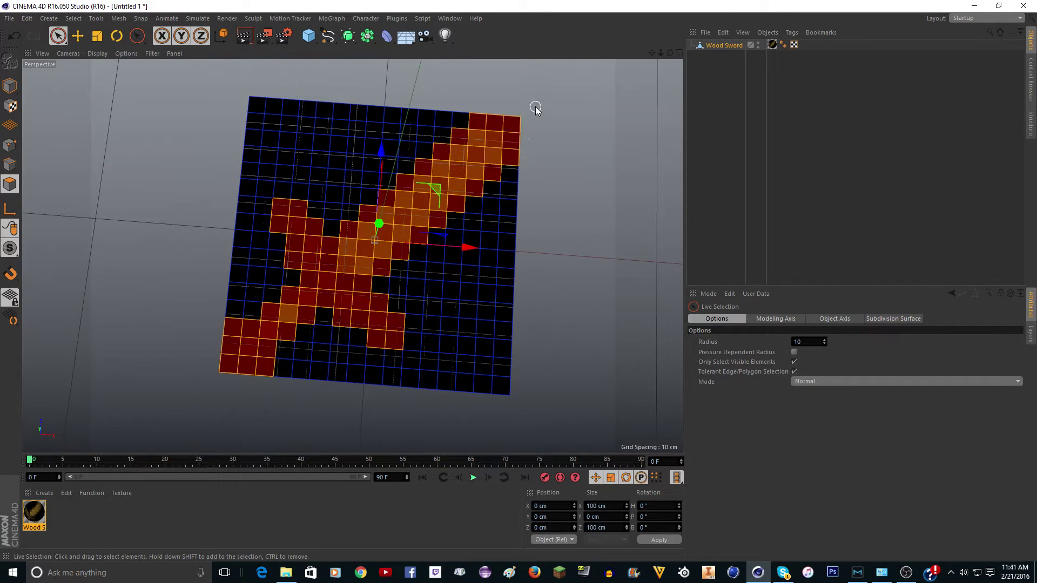
- Invert the selection and delete the background polygons around the sword
{"action": "key", "text": "u"}
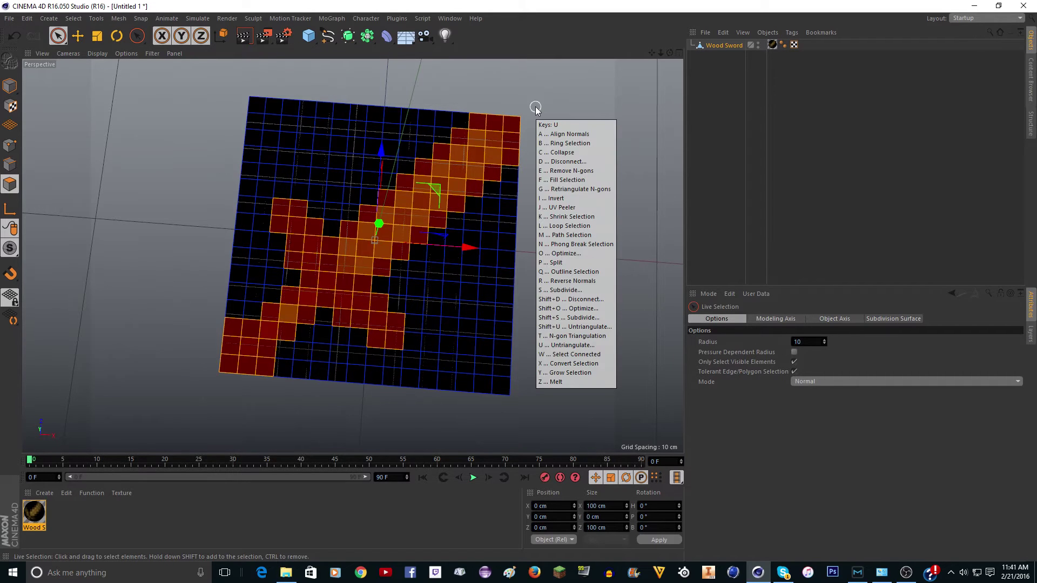
{"action": "key", "text": "i"}
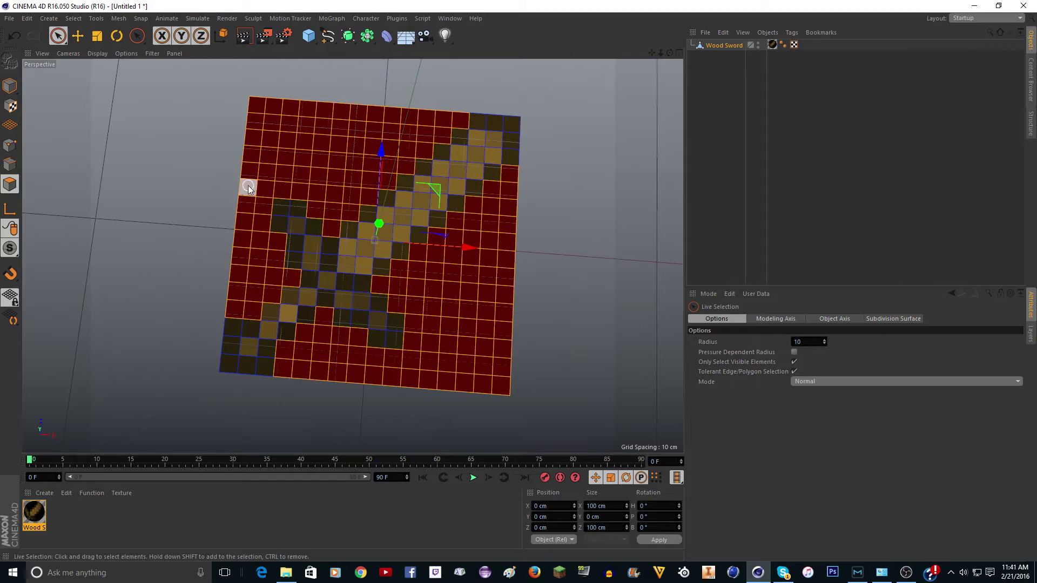
{"action": "key", "text": "Delete"}
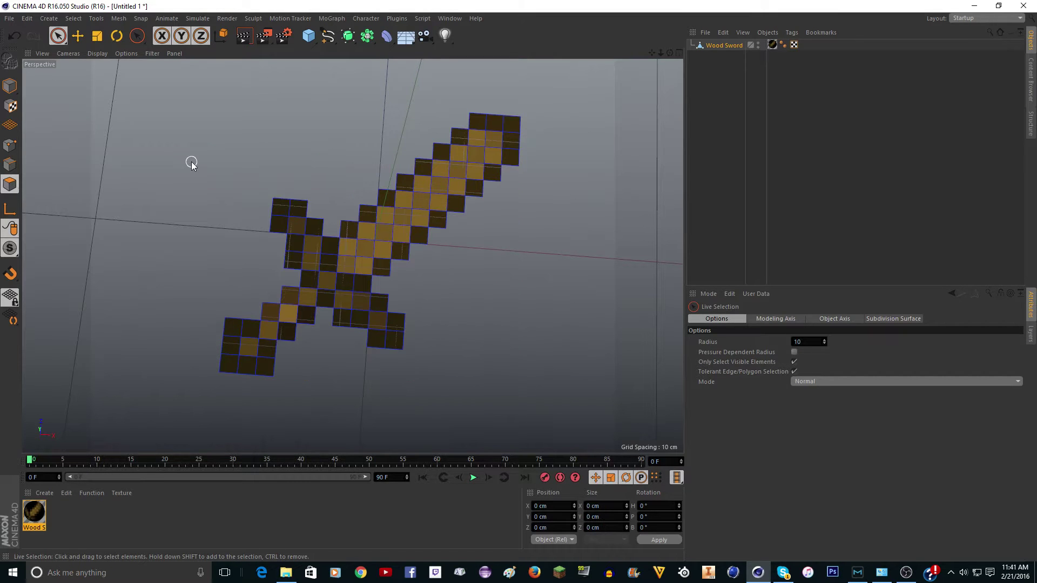
- Select all remaining sword polygons and switch to the Extrude tool
{"action": "left_click_drag", "start_coordinate": [669, 53], "coordinate": [574, 112]}
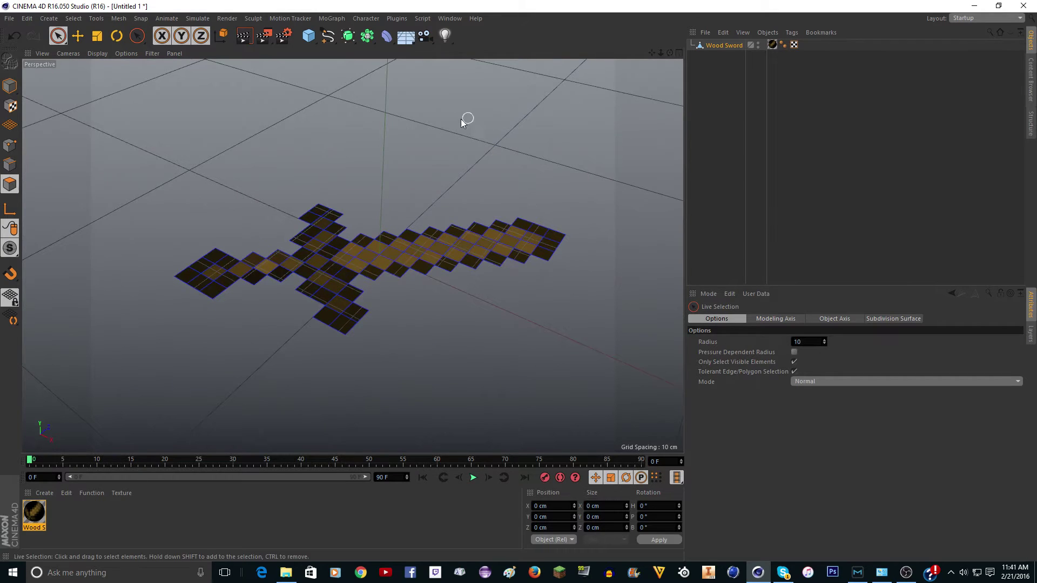
{"action": "key", "text": "ctrl+a"}
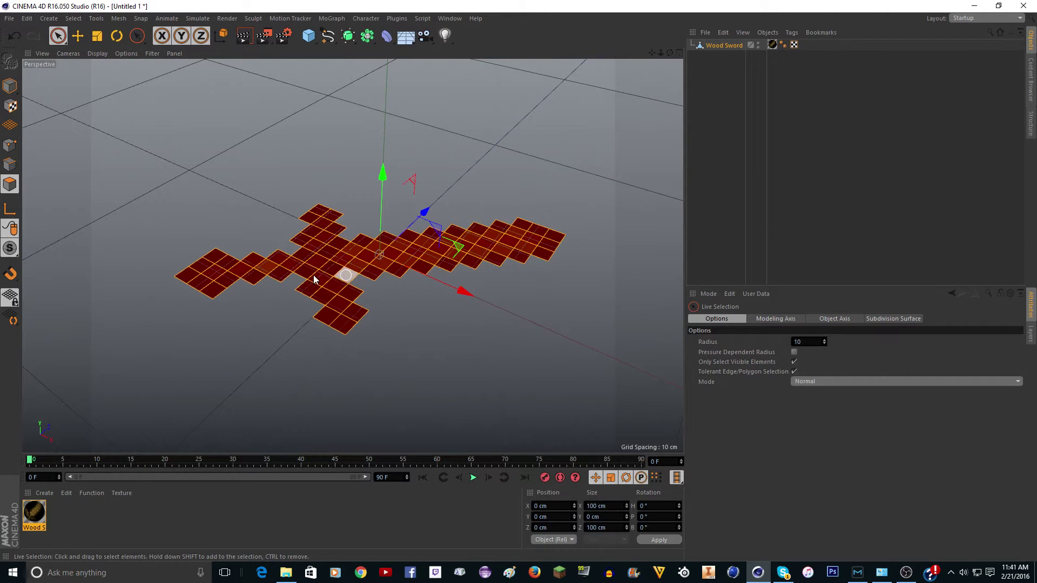
{"action": "scroll", "coordinate": [346, 119], "scroll_direction": "up", "scroll_amount": 1}
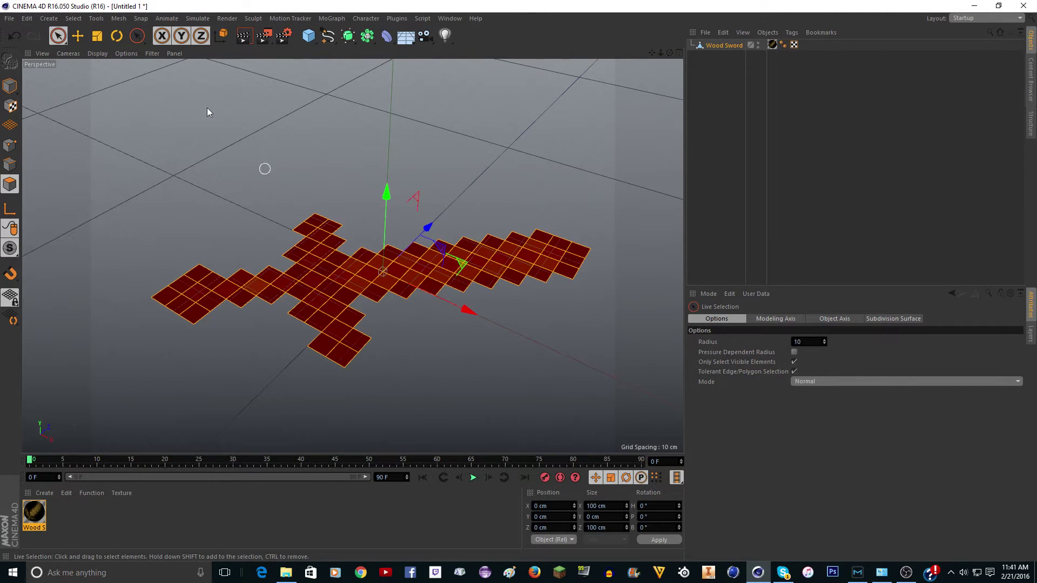
{"action": "key", "text": "d"}
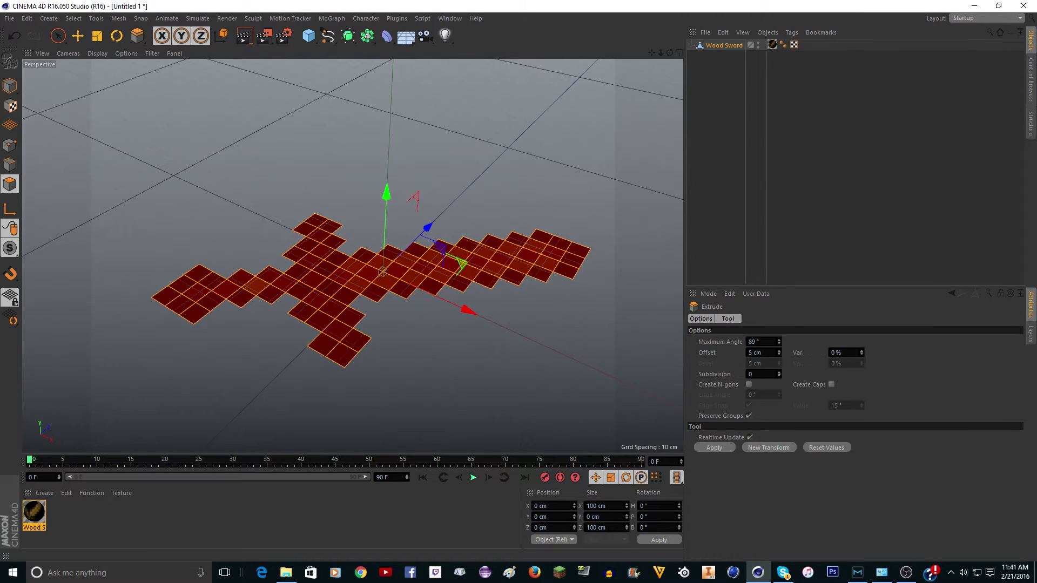
- Extrude the sword 6.25 cm with Create Caps on and Preserve Groups off
{"action": "double_click", "coordinate": [759, 352]}
{"action": "type", "text": "6.25"}
{"action": "key", "text": "Return"}
{"action": "left_click", "coordinate": [831, 384]}
{"action": "left_click", "coordinate": [748, 417]}
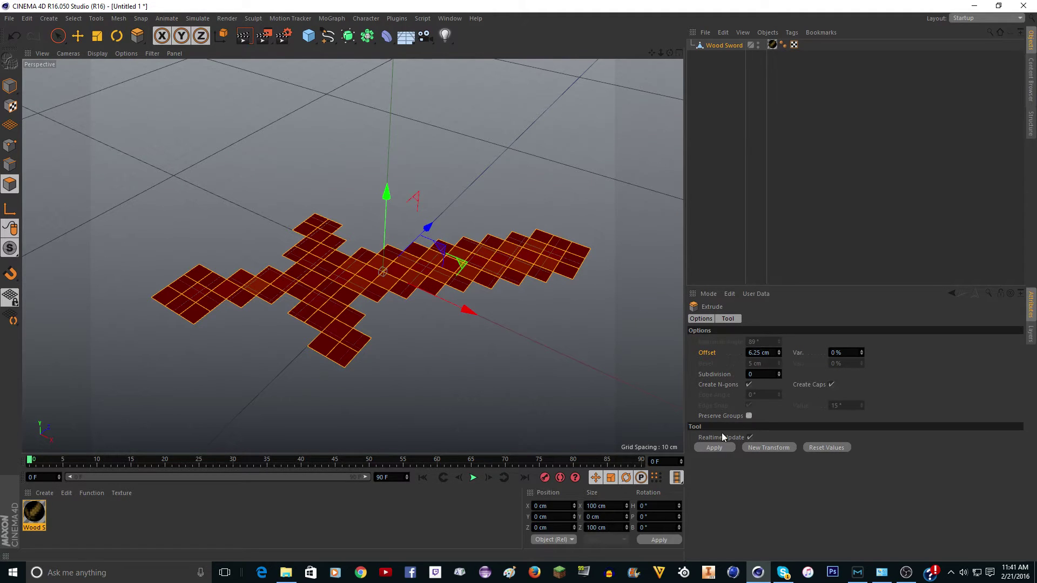
{"action": "left_click", "coordinate": [713, 448]}
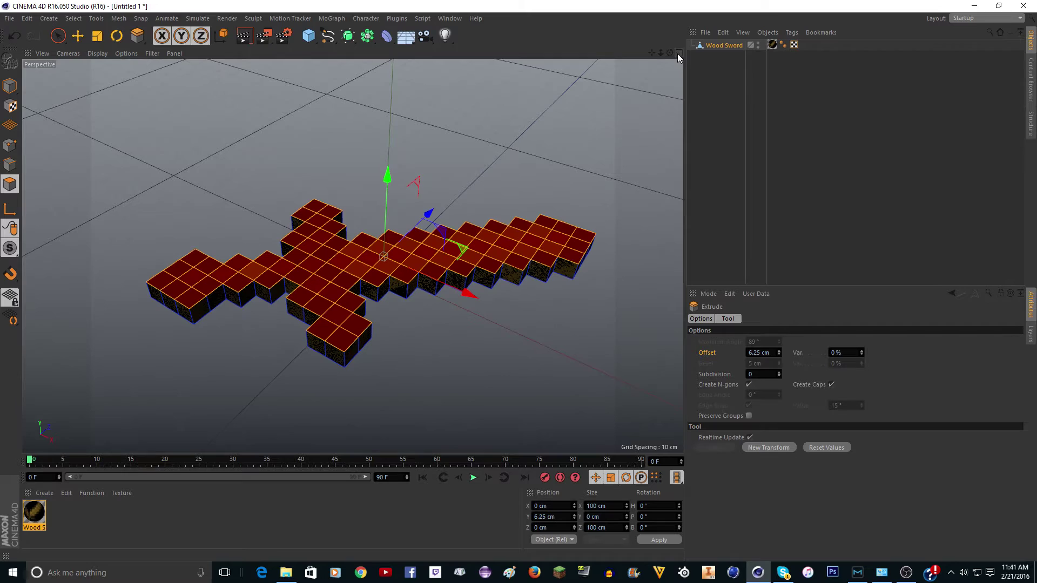
- Orbit around the extruded sword and render a preview to inspect its sides
{"action": "left_click_drag", "start_coordinate": [670, 53], "coordinate": [670, 65]}
{"action": "left_click_drag", "start_coordinate": [352, 256], "coordinate": [324, 270], "text": "alt"}
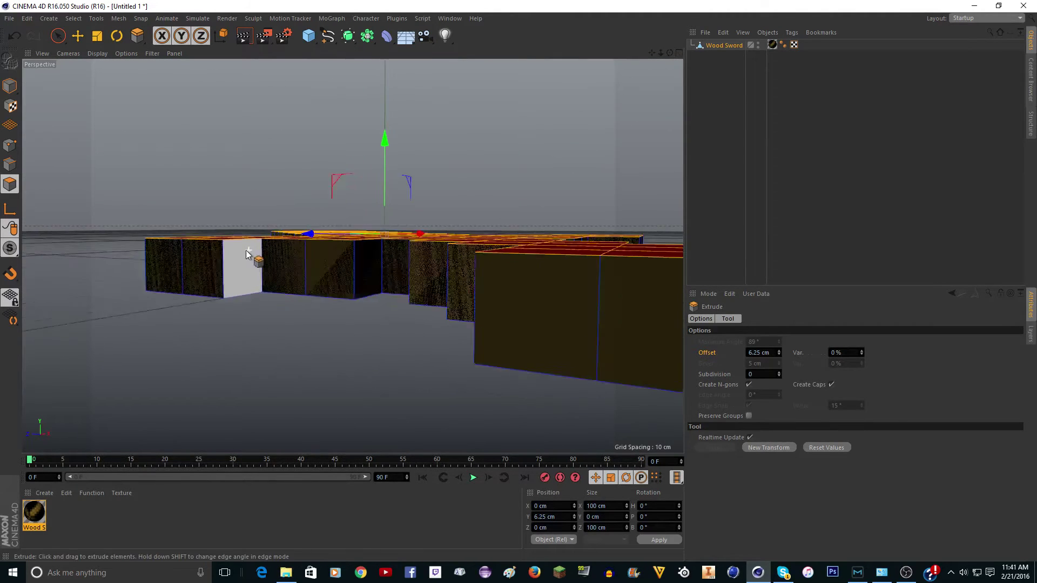
{"action": "left_click", "coordinate": [243, 35]}
{"action": "scroll", "coordinate": [319, 280], "scroll_direction": "down", "scroll_amount": 5}
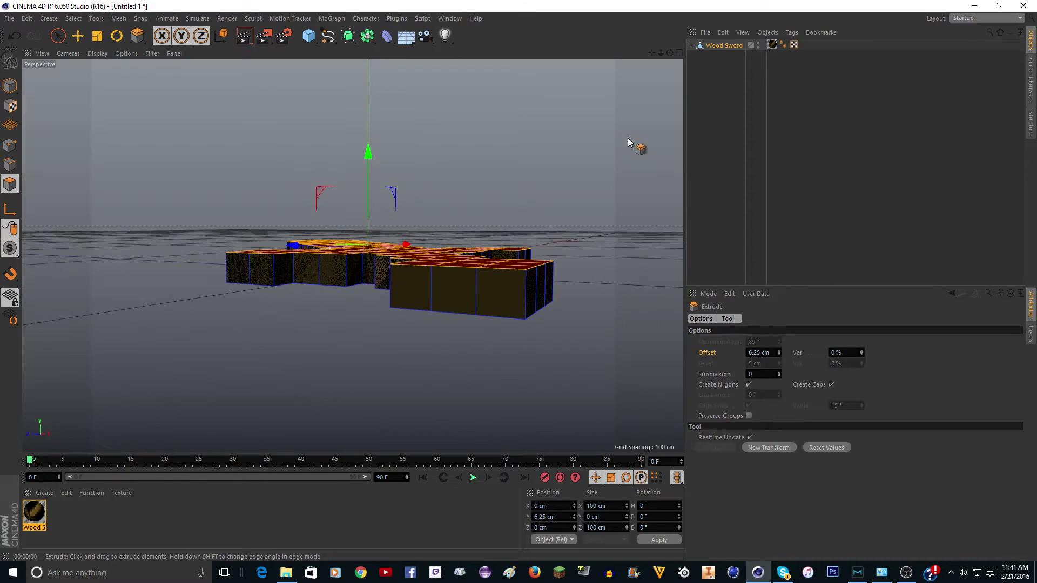
{"action": "left_click_drag", "start_coordinate": [670, 54], "coordinate": [496, 169]}
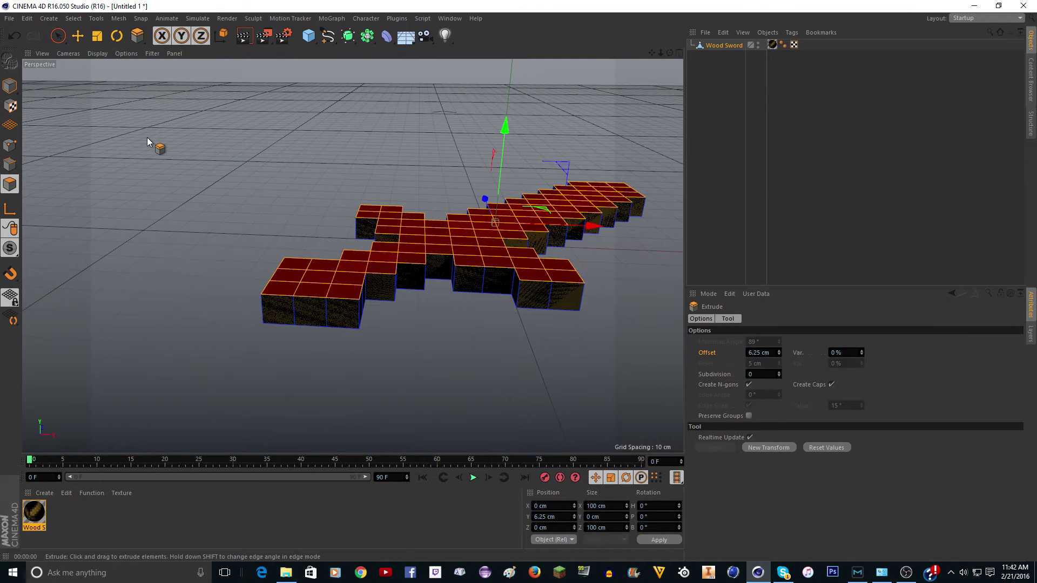
{"action": "left_click", "coordinate": [75, 53]}
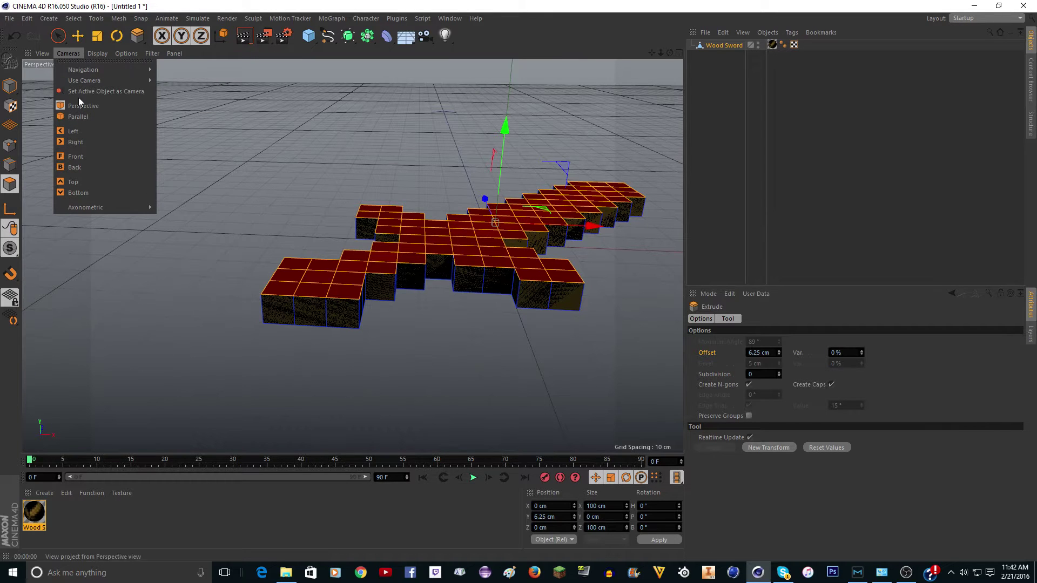
- Enlarge the Front view to fill the viewport and zoom in on the sword
{"action": "left_click", "coordinate": [76, 54]}
{"action": "middle_click", "coordinate": [257, 205]}
{"action": "middle_click", "coordinate": [495, 321]}
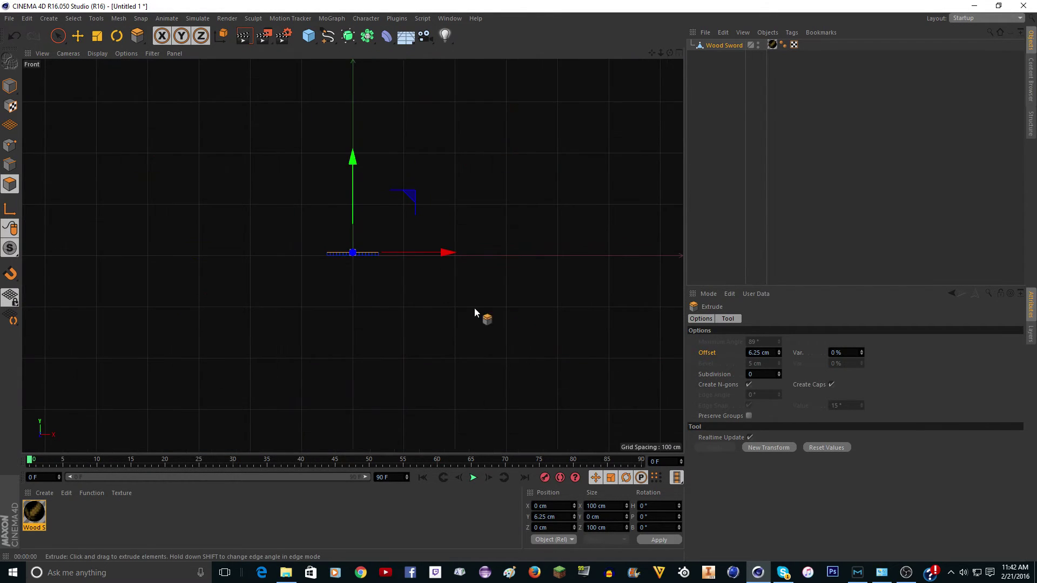
{"action": "scroll", "coordinate": [343, 236], "scroll_direction": "up", "scroll_amount": 5}
{"action": "scroll", "coordinate": [268, 298], "scroll_direction": "up", "scroll_amount": 1}
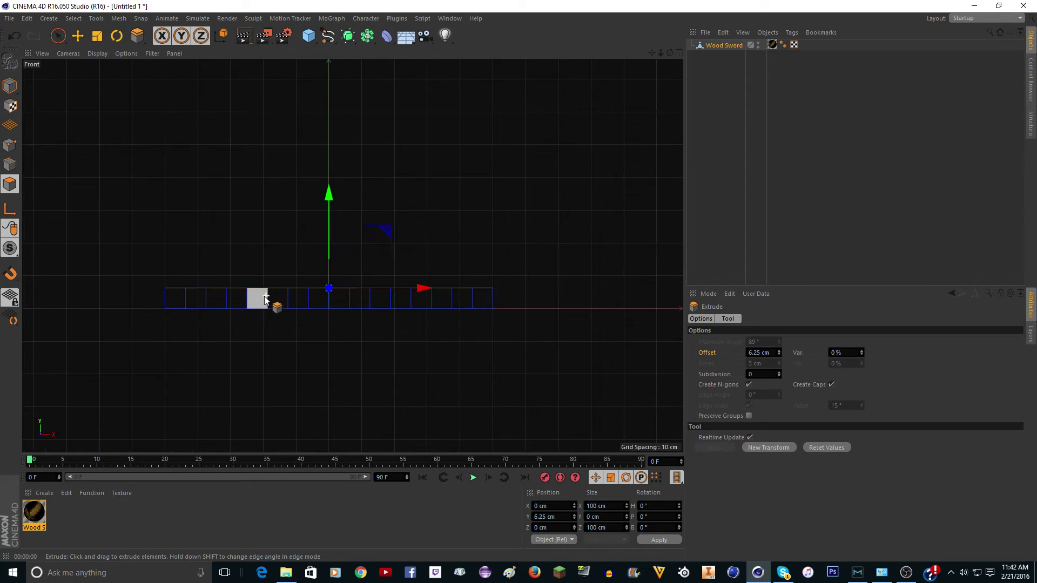
- With Only Select Visible Elements off, paint-select through the sword's full thickness, then return to Perspective
{"action": "left_click", "coordinate": [58, 37]}
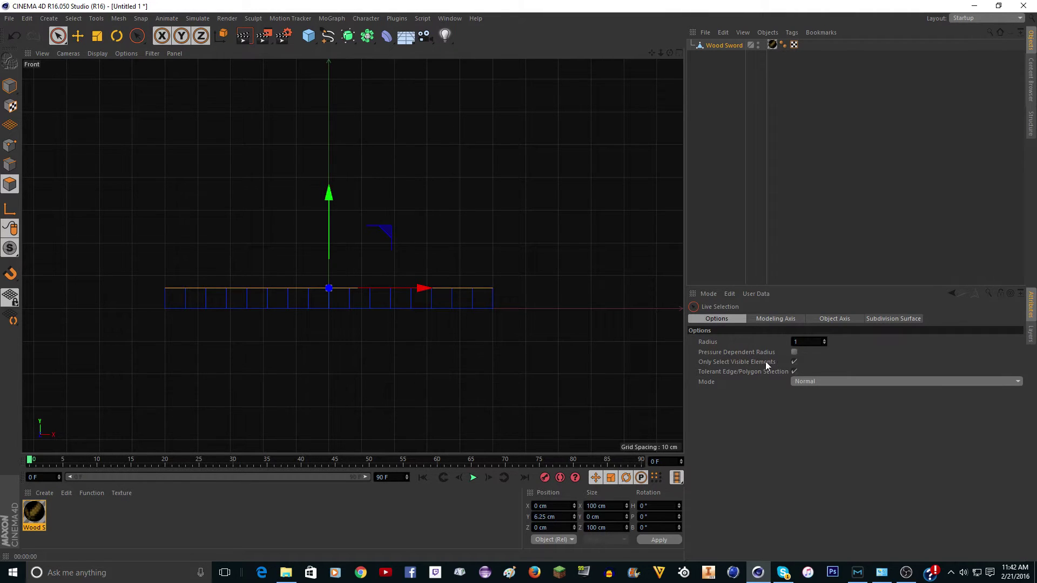
{"action": "left_click", "coordinate": [794, 362]}
{"action": "scroll", "coordinate": [351, 298], "scroll_direction": "up", "scroll_amount": 2}
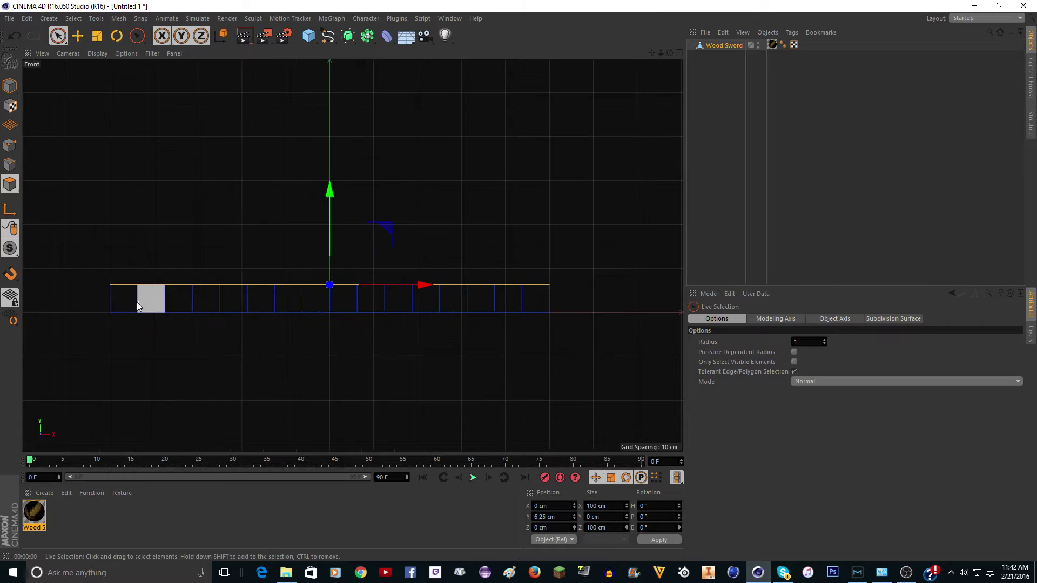
{"action": "left_click", "coordinate": [108, 306]}
{"action": "left_click_drag", "start_coordinate": [108, 306], "coordinate": [317, 306]}
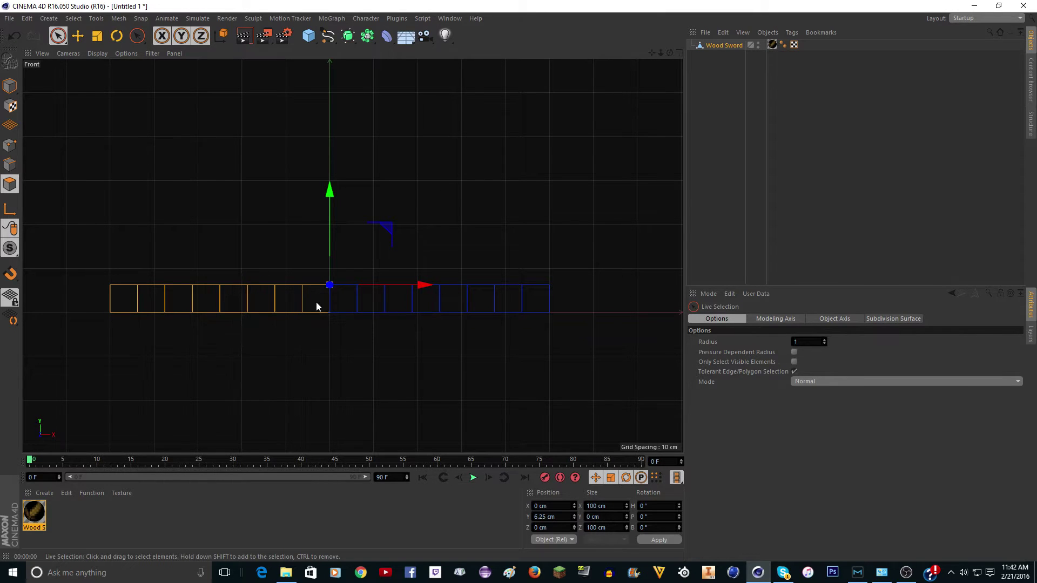
{"action": "middle_click", "coordinate": [378, 188]}
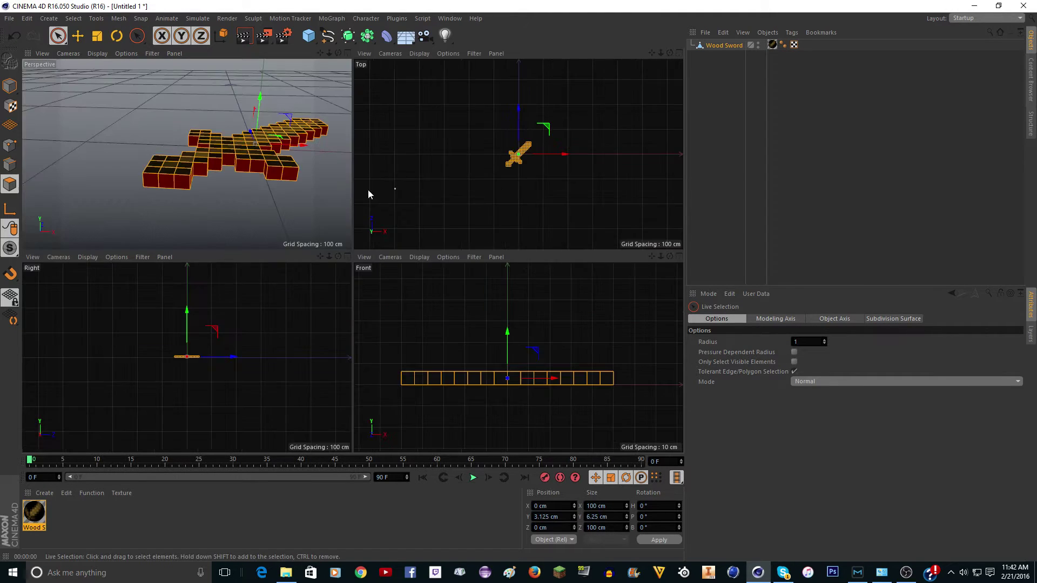
{"action": "middle_click", "coordinate": [239, 183]}
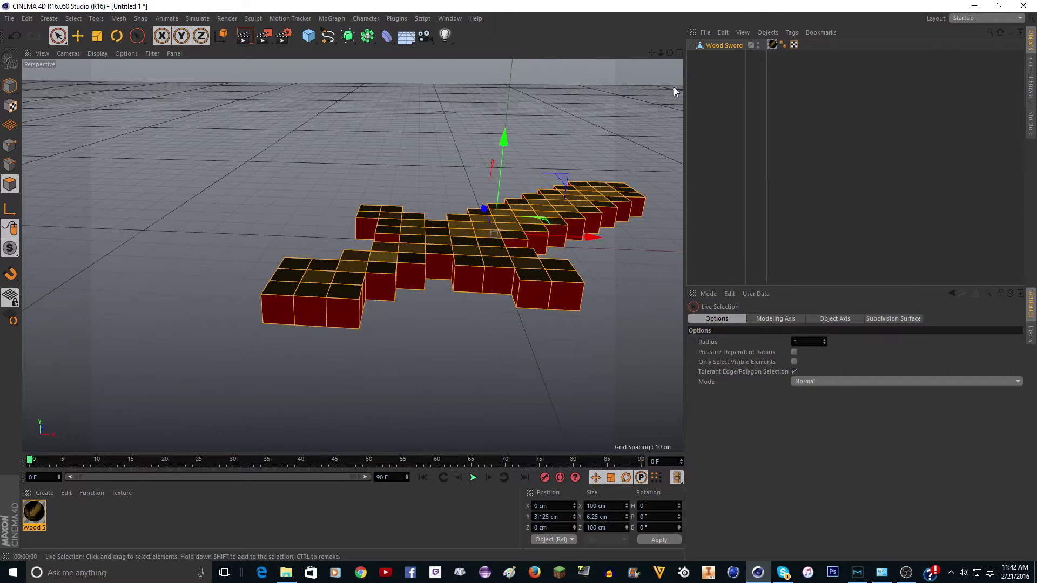
{"action": "left_click_drag", "start_coordinate": [670, 54], "coordinate": [605, 58]}
{"action": "left_click_drag", "start_coordinate": [352, 255], "coordinate": [649, 81]}
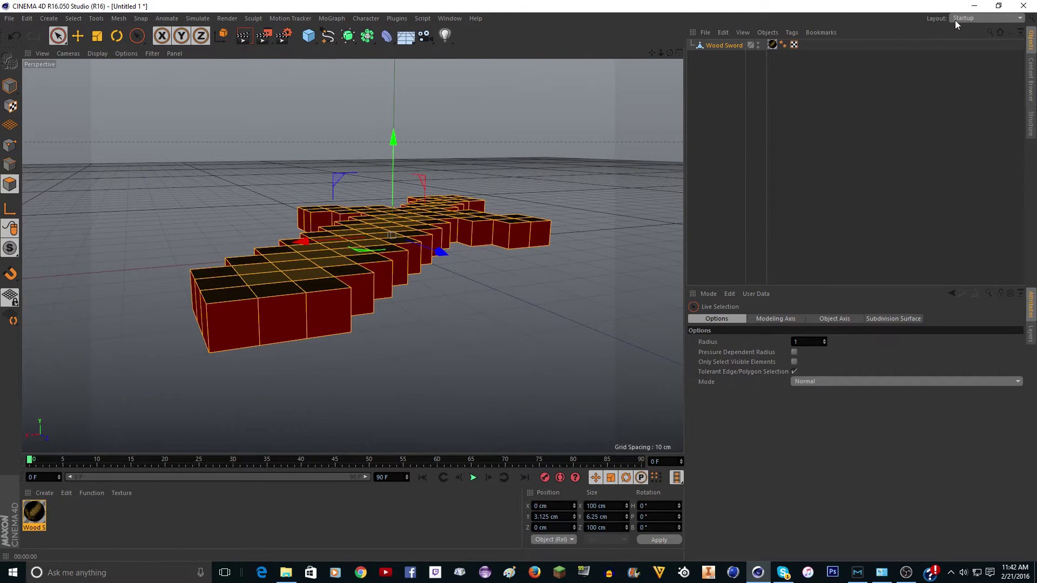
- Change the interface layout to BP UV Edit
{"action": "left_click", "coordinate": [972, 19]}
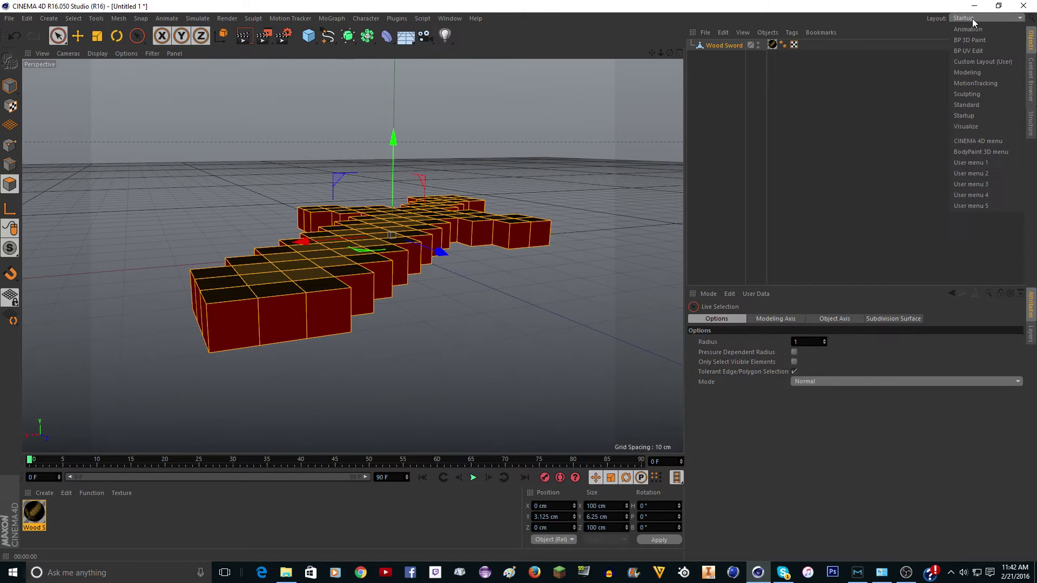
{"action": "left_click", "coordinate": [898, 6]}
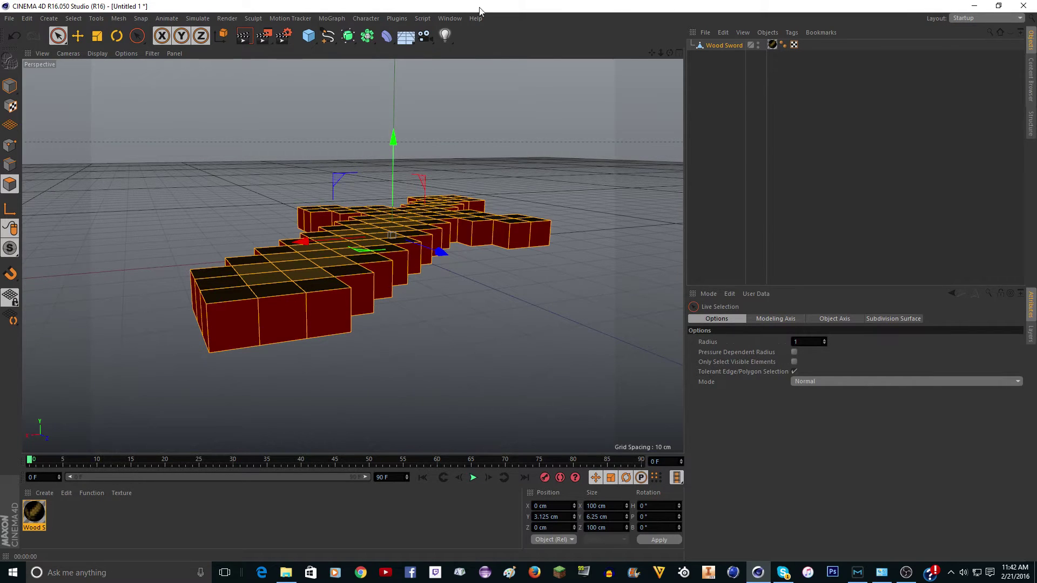
{"action": "left_click", "coordinate": [449, 19]}
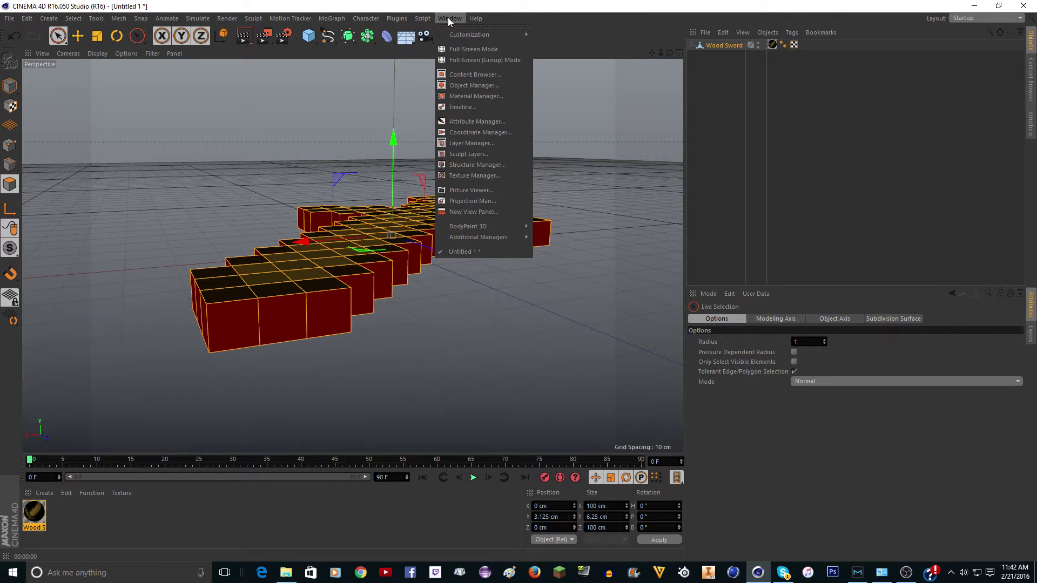
{"action": "mouse_move", "coordinate": [475, 33]}
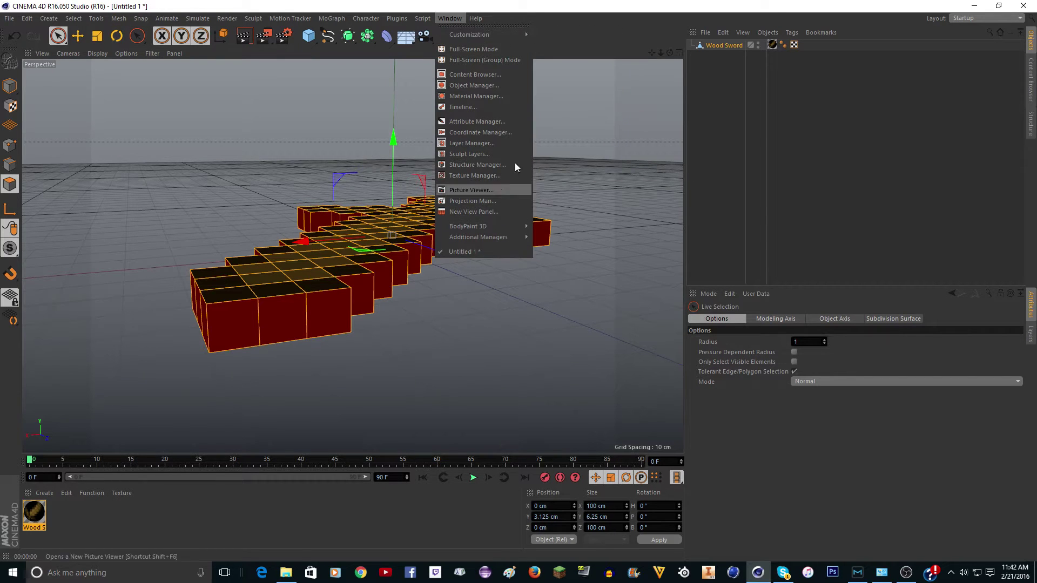
{"action": "left_click", "coordinate": [482, 187]}
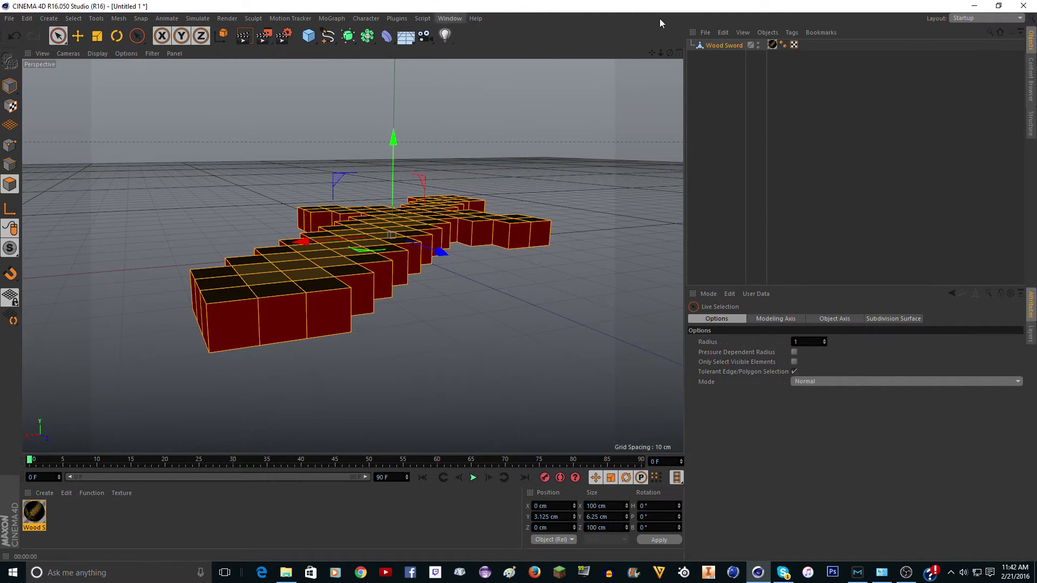
{"action": "left_click", "coordinate": [961, 20]}
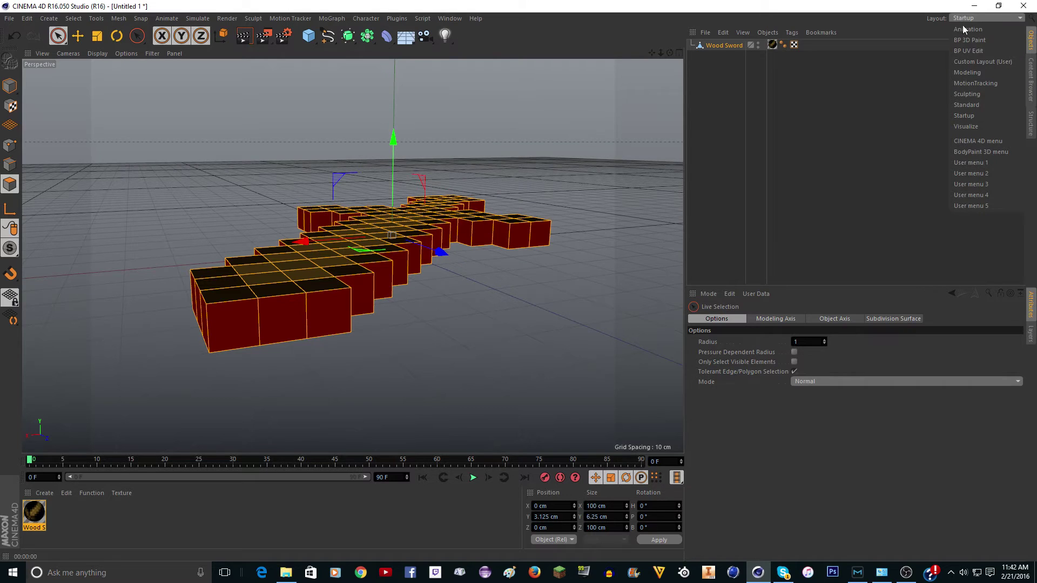
{"action": "left_click", "coordinate": [982, 50]}
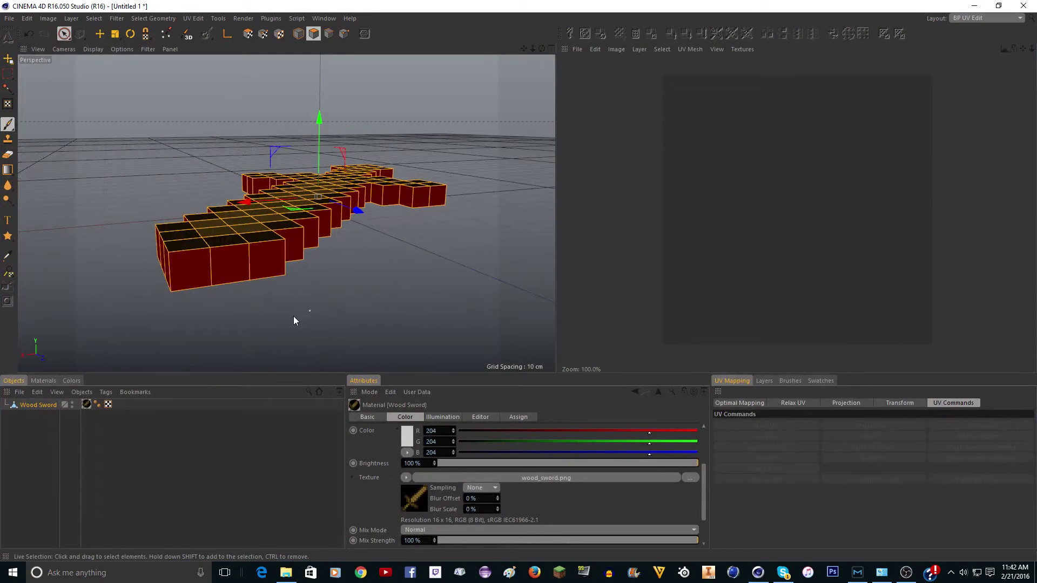
- Enable texture painting on the Wood Sword material, test a white stroke, and undo it
{"action": "left_click", "coordinate": [36, 381]}
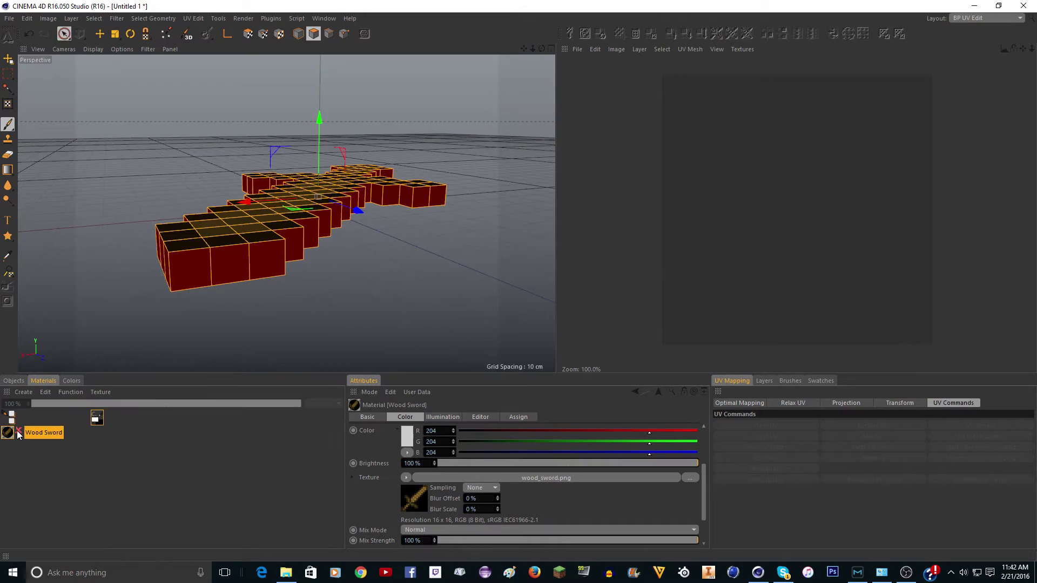
{"action": "left_click", "coordinate": [18, 432]}
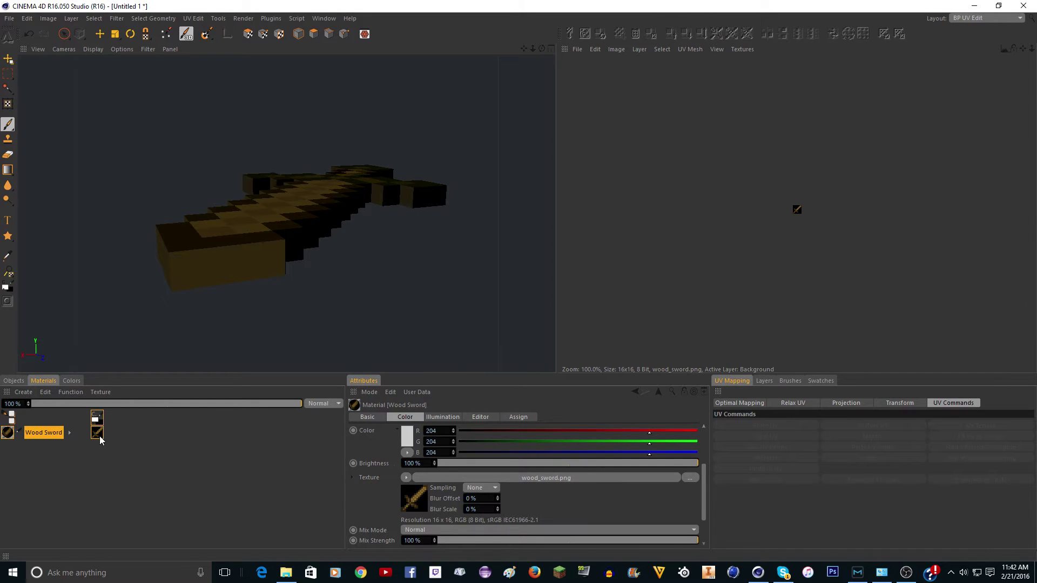
{"action": "scroll", "coordinate": [799, 207], "scroll_direction": "up", "scroll_amount": 5}
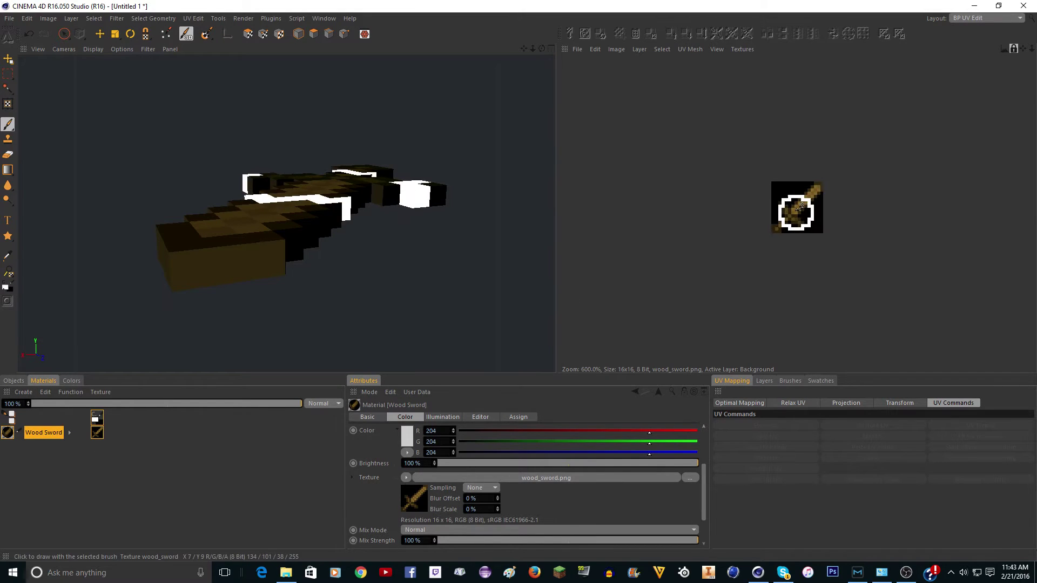
{"action": "scroll", "coordinate": [800, 207], "scroll_direction": "up", "scroll_amount": 1}
{"action": "left_click_drag", "start_coordinate": [815, 216], "coordinate": [810, 189]}
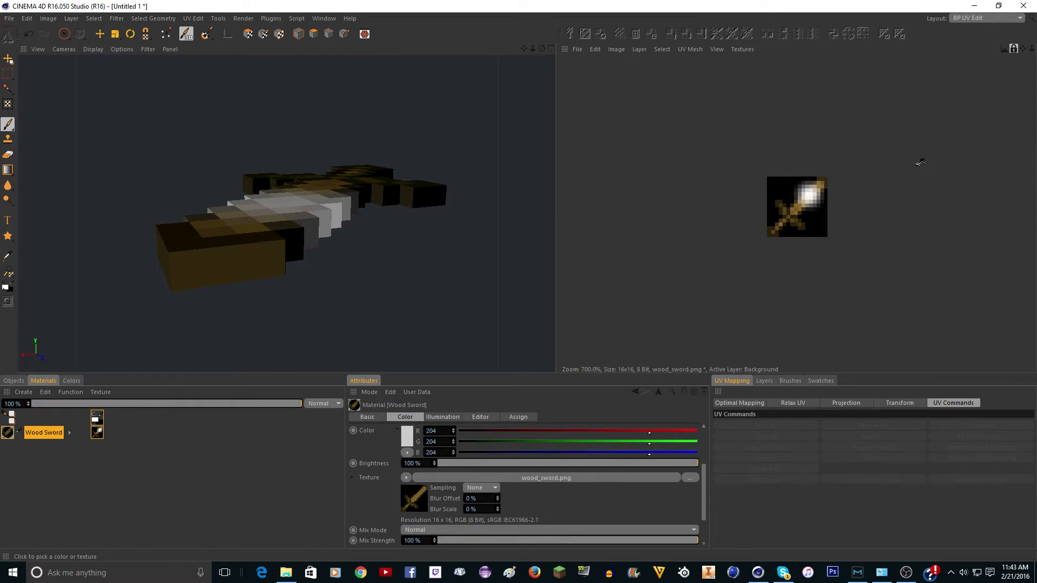
{"action": "scroll", "coordinate": [810, 219], "scroll_direction": "up", "scroll_amount": 1}
{"action": "key", "text": "ctrl+z"}
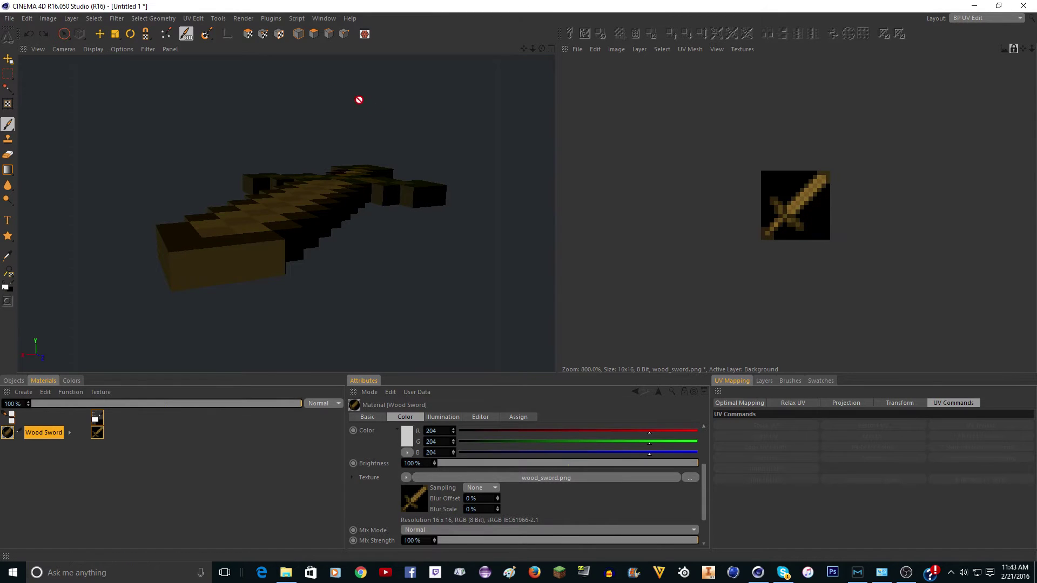
- Switch to UV Polygons mode and unstitch the sword's UV polygons
{"action": "left_click", "coordinate": [252, 37]}
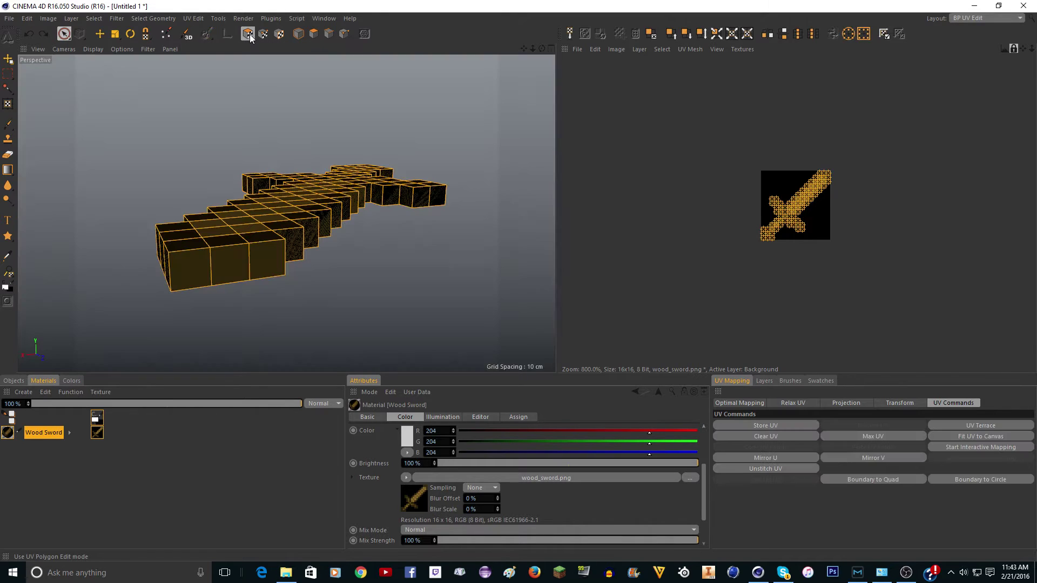
{"action": "left_click", "coordinate": [761, 470]}
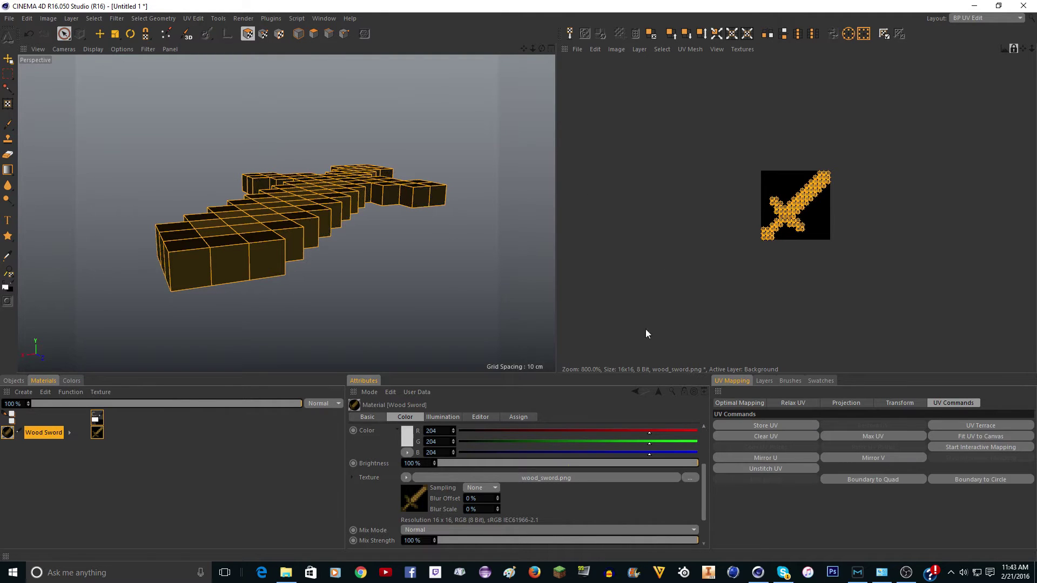
{"action": "left_click", "coordinate": [963, 17]}
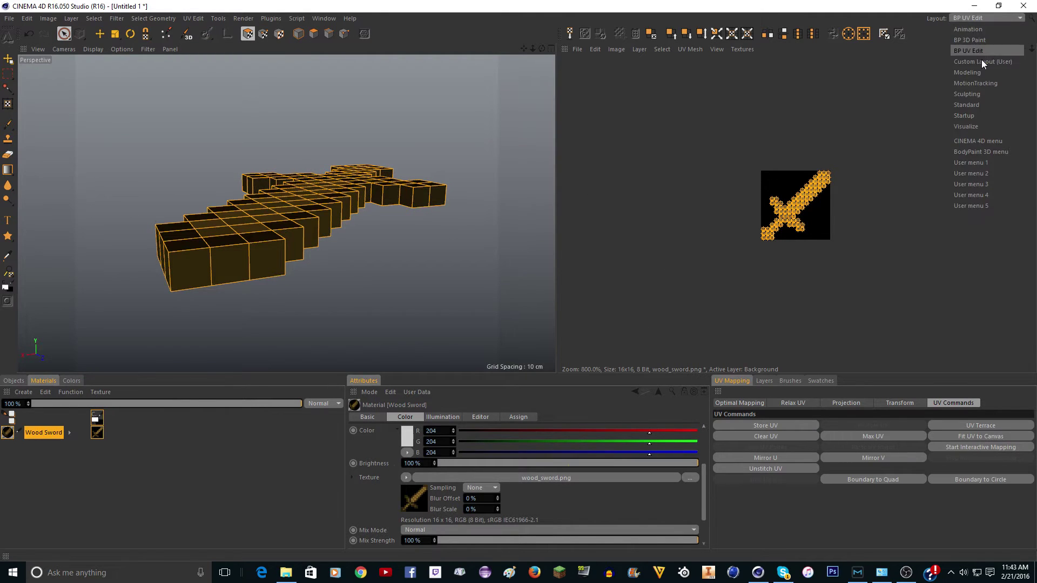
- Return to the Standard layout and orbit the viewport until the sword lies diagonally
{"action": "left_click", "coordinate": [991, 102]}
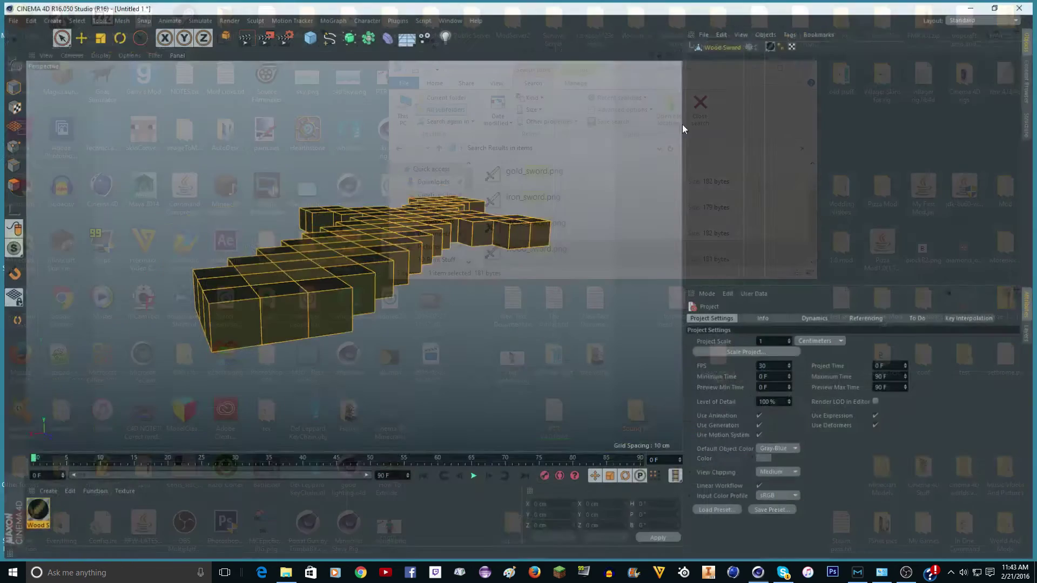
{"action": "left_click_drag", "start_coordinate": [670, 53], "coordinate": [486, 124]}
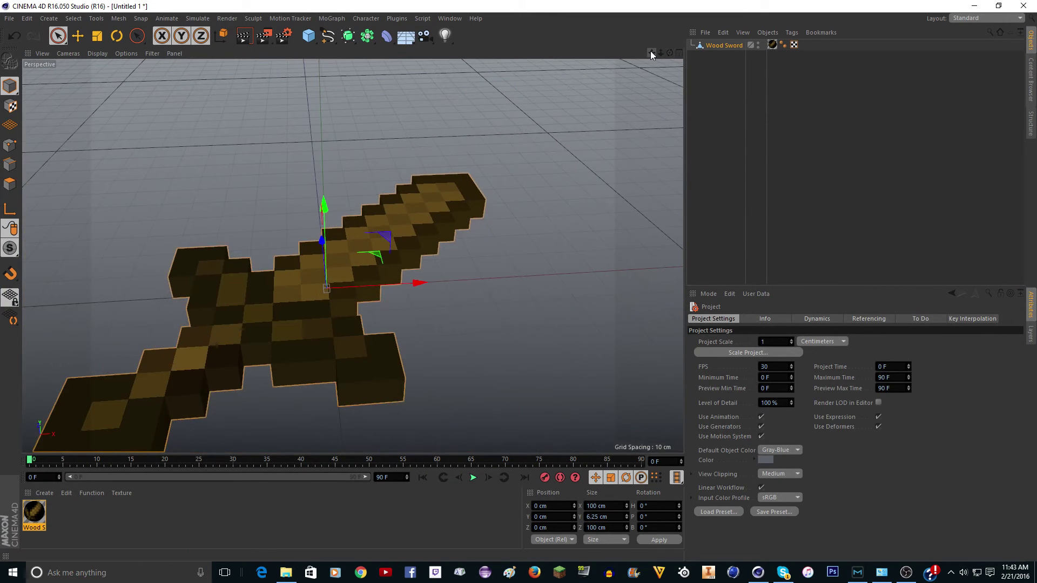
{"action": "left_click_drag", "start_coordinate": [651, 52], "coordinate": [646, 53]}
{"action": "scroll", "coordinate": [491, 103], "scroll_direction": "up", "scroll_amount": 3}
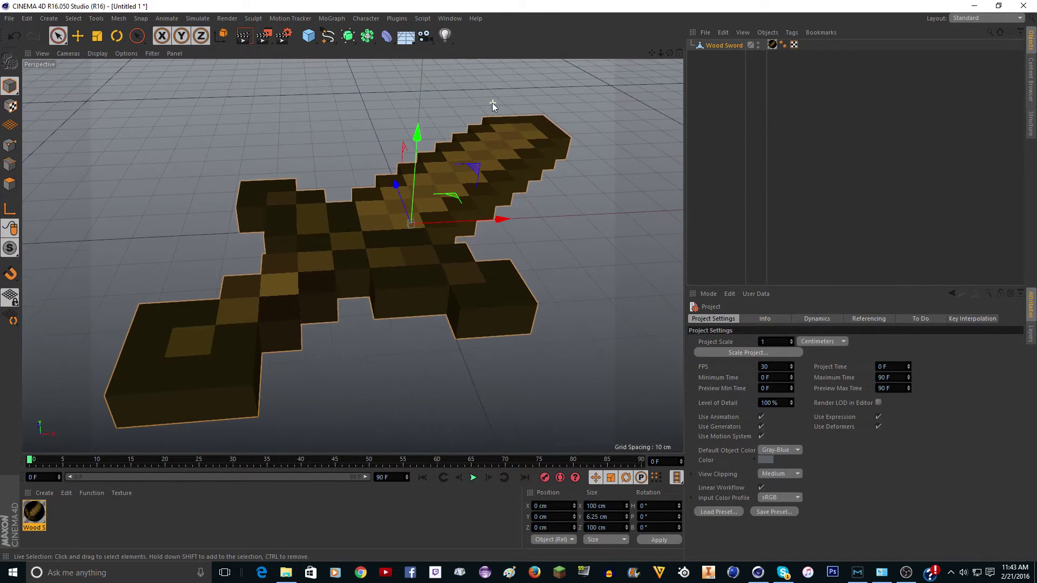
{"action": "scroll", "coordinate": [491, 103], "scroll_direction": "down", "scroll_amount": 5}
{"action": "scroll", "coordinate": [490, 103], "scroll_direction": "up", "scroll_amount": 2}
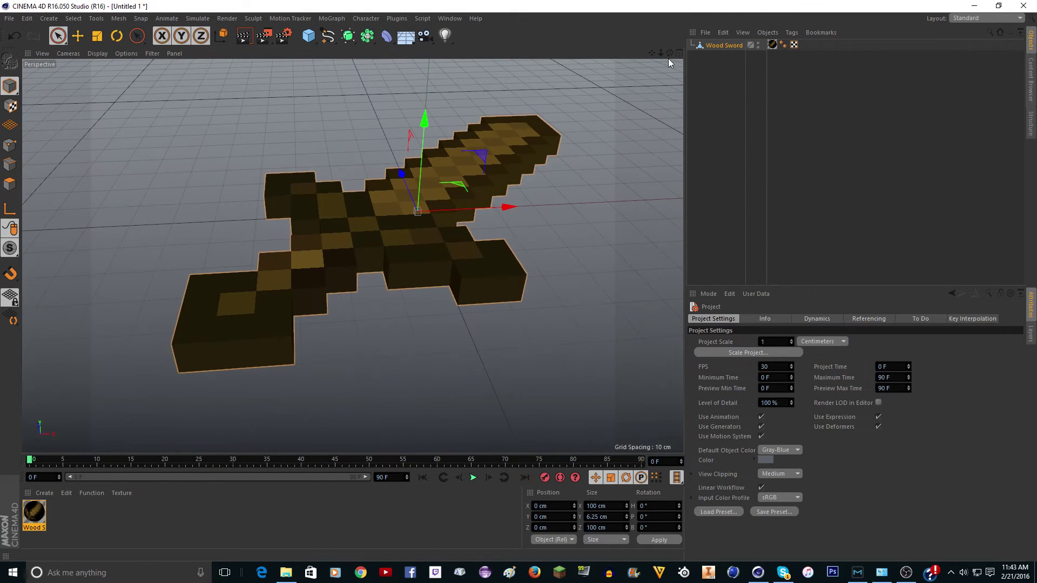
{"action": "left_click_drag", "start_coordinate": [670, 53], "coordinate": [643, 62]}
{"action": "left_click_drag", "start_coordinate": [352, 255], "coordinate": [410, 165]}
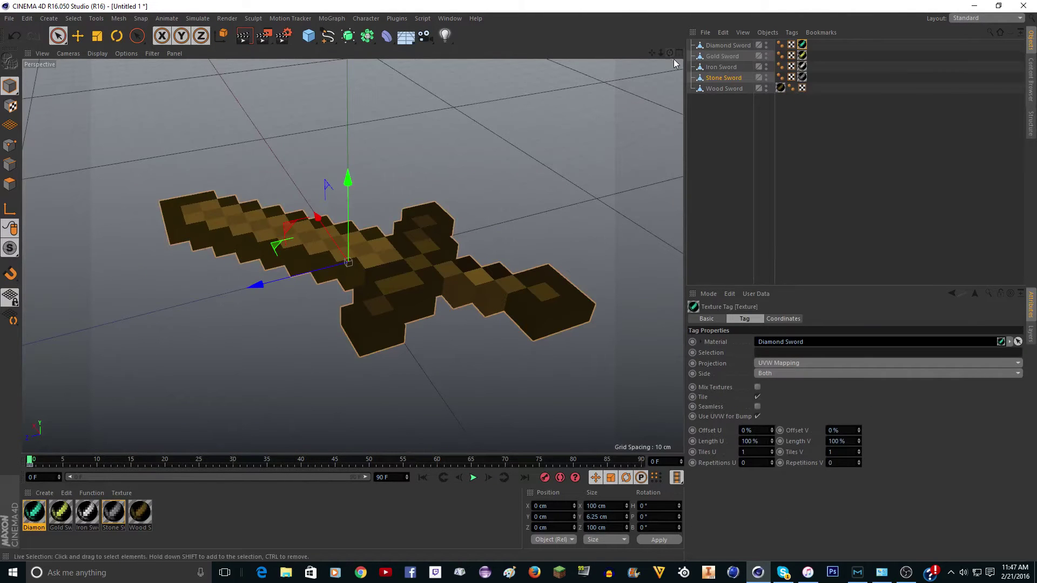
{"action": "left_click_drag", "start_coordinate": [669, 54], "coordinate": [664, 103]}
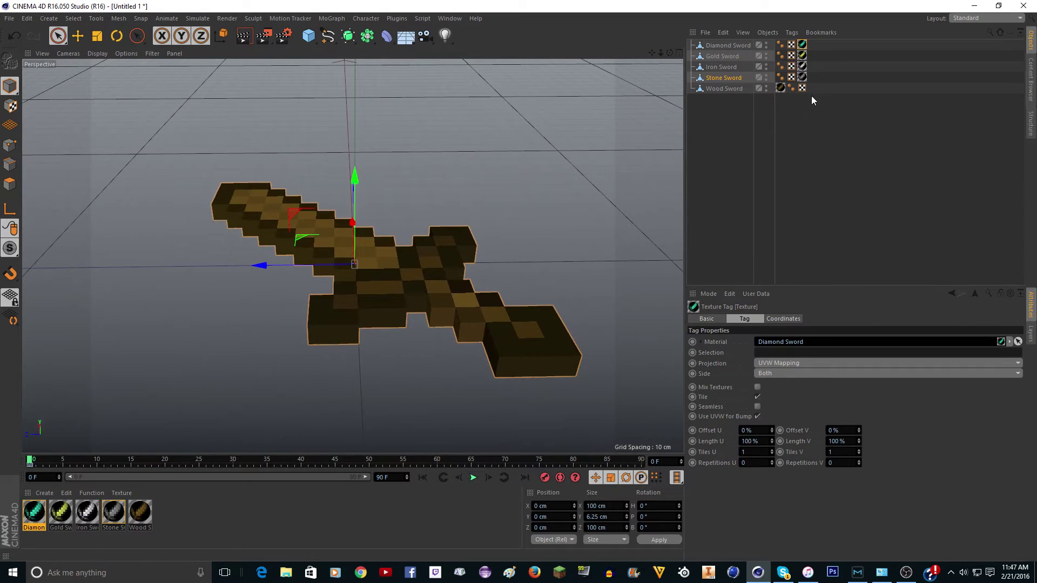
{"action": "left_click", "coordinate": [766, 85]}
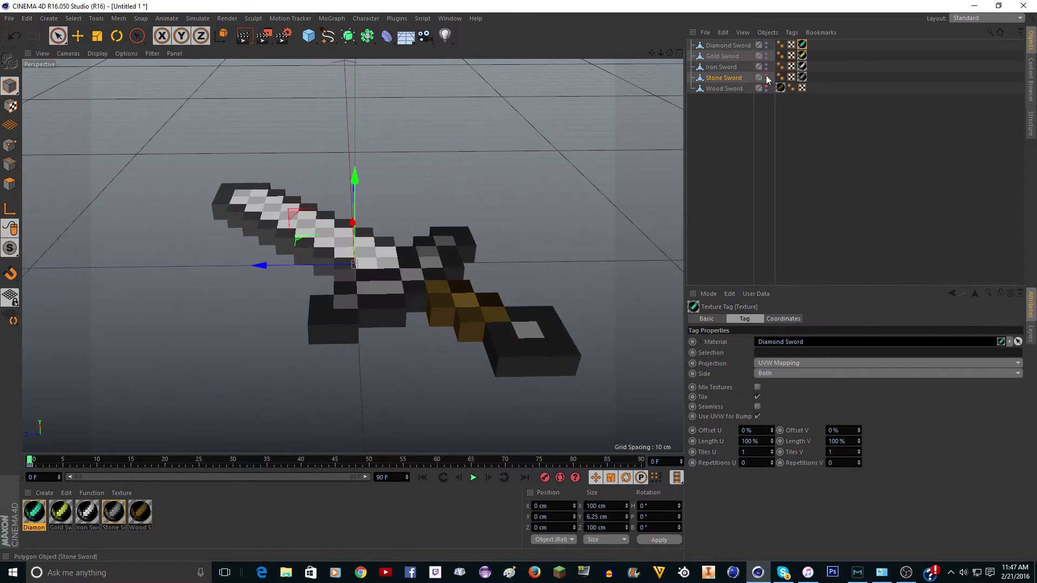
{"action": "left_click", "coordinate": [767, 86]}
{"action": "scroll", "coordinate": [501, 128], "scroll_direction": "down", "scroll_amount": 3}
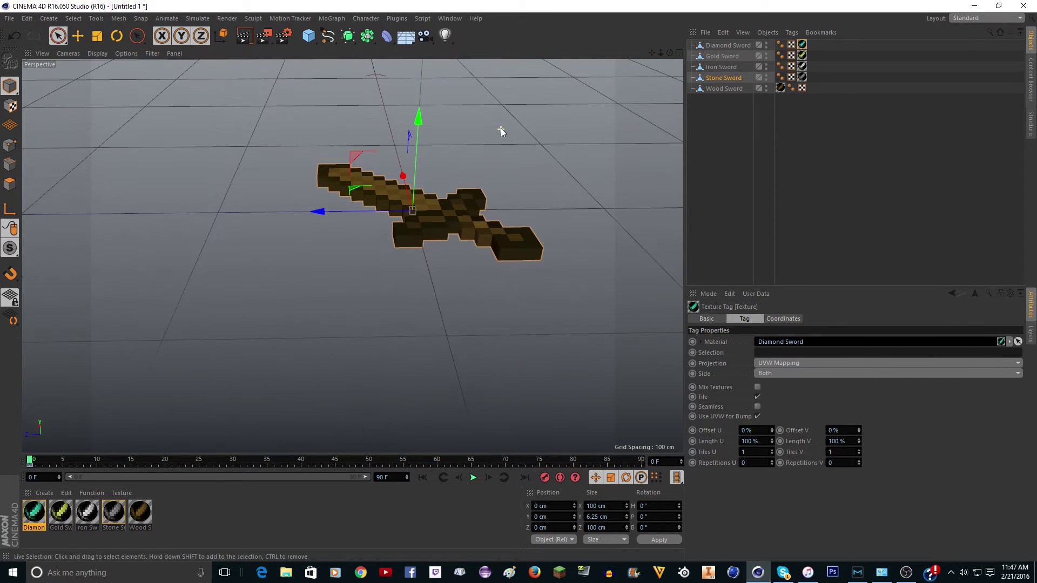
{"action": "scroll", "coordinate": [477, 122], "scroll_direction": "up", "scroll_amount": 3}
{"action": "left_click_drag", "start_coordinate": [383, 195], "coordinate": [463, 185], "text": "alt"}
{"action": "left_click_drag", "start_coordinate": [669, 52], "coordinate": [645, 62]}
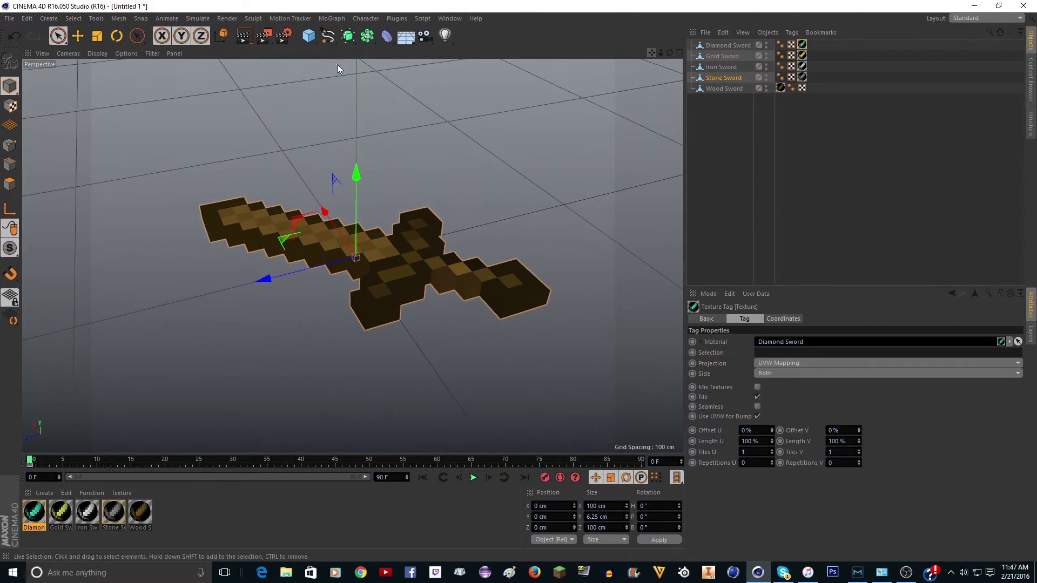
- Add a Null object named Swords
{"action": "left_click", "coordinate": [315, 36]}
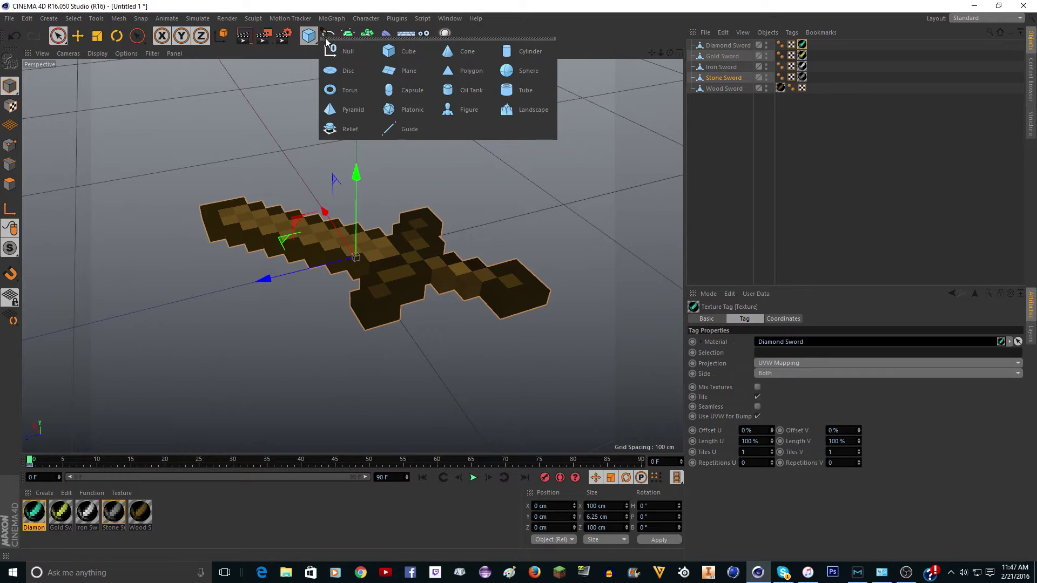
{"action": "left_click", "coordinate": [351, 51]}
{"action": "double_click", "coordinate": [712, 45]}
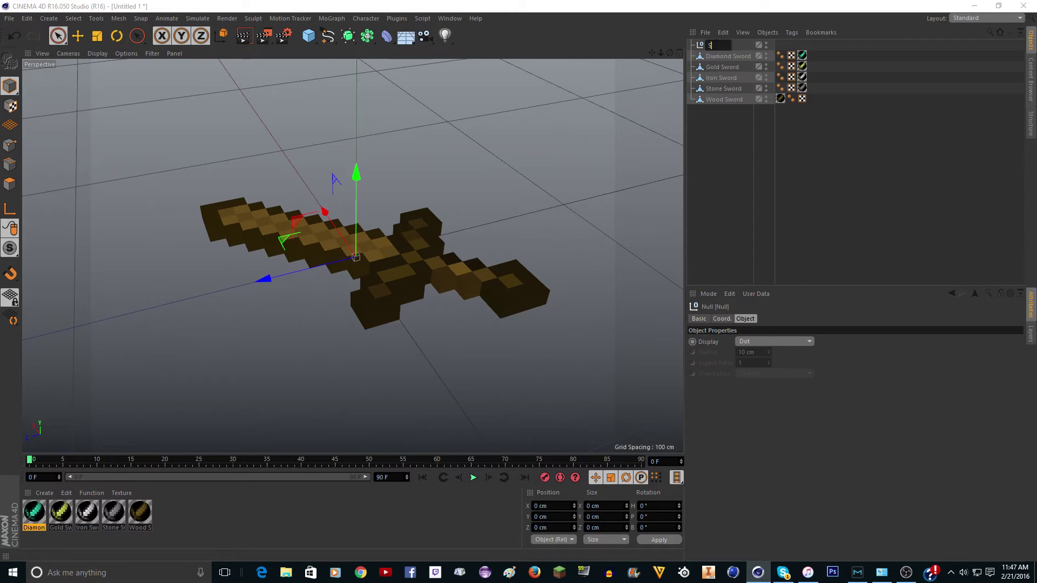
{"action": "key", "text": "Return"}
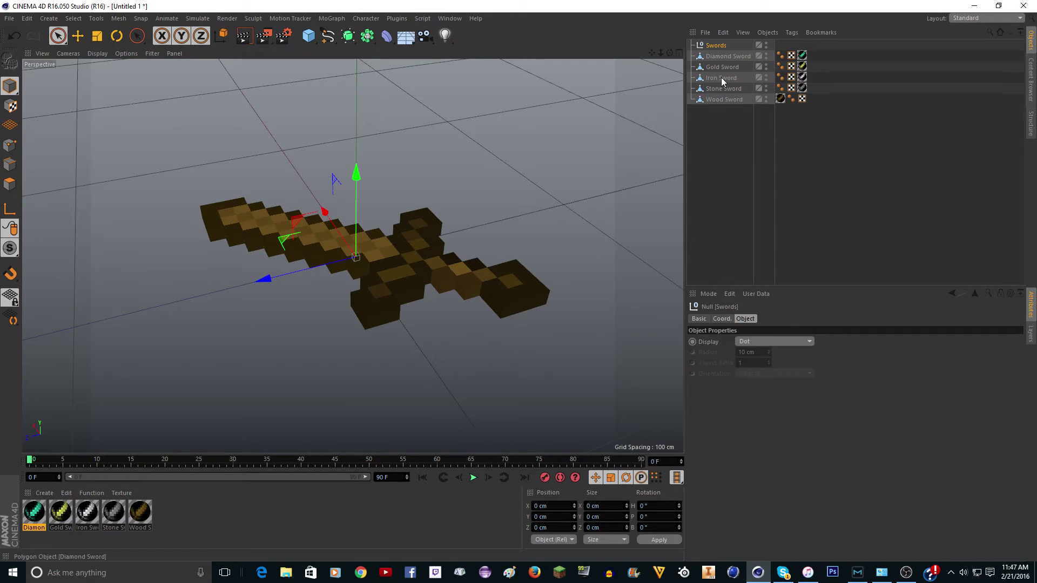
- Parent the five sword objects under the Swords null and collapse it
{"action": "left_click", "coordinate": [721, 99]}
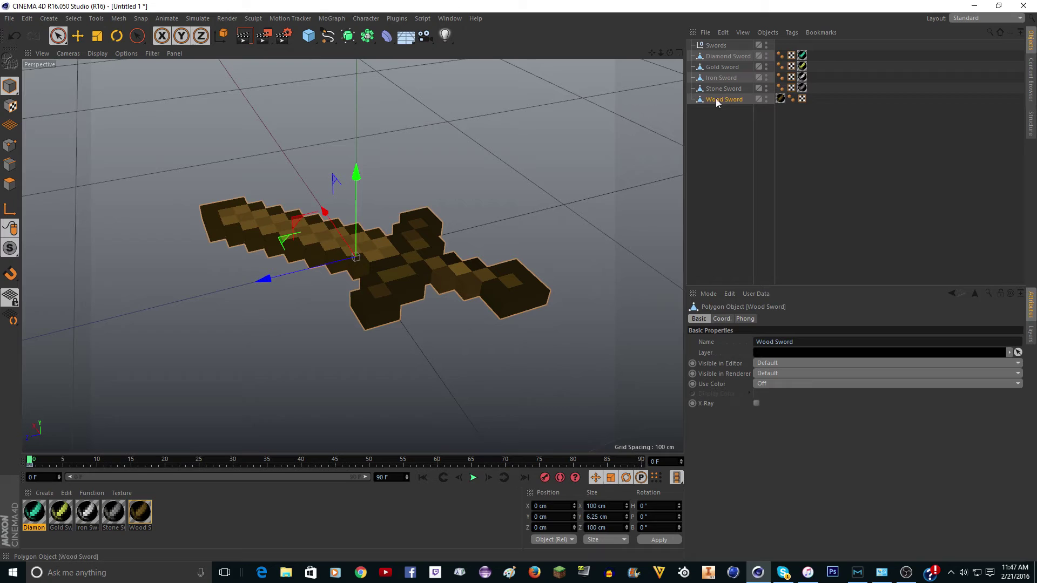
{"action": "left_click", "coordinate": [718, 56], "text": "shift"}
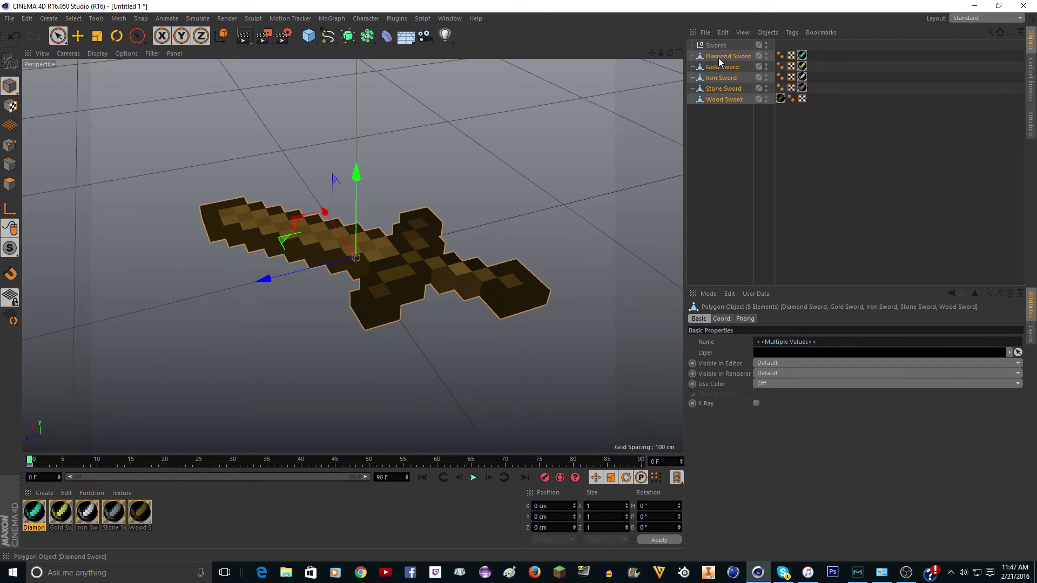
{"action": "left_click_drag", "start_coordinate": [718, 58], "coordinate": [715, 47]}
{"action": "left_click", "coordinate": [692, 47]}
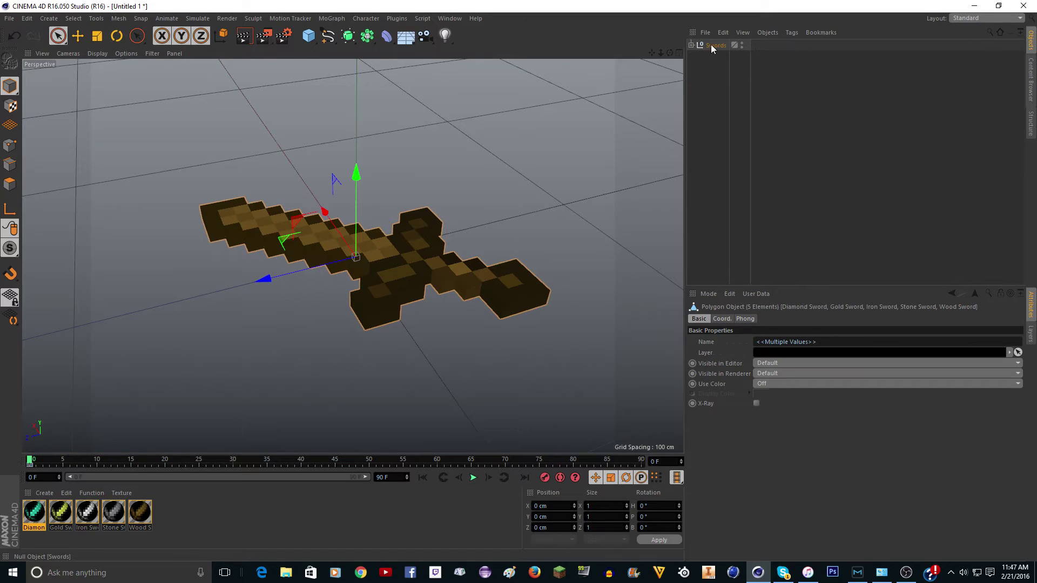
{"action": "left_click_drag", "start_coordinate": [364, 180], "coordinate": [388, 225]}
{"action": "key", "text": "ctrl+z"}
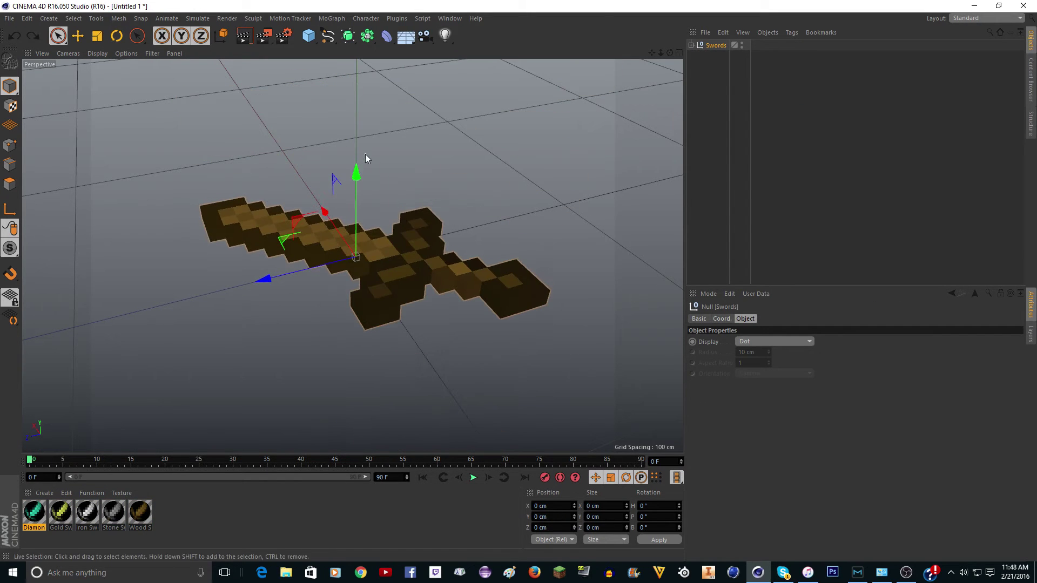
- Duplicate the Swords null, name the copy Swords 2, and move Swords above it
{"action": "key", "text": "ctrl+c"}
{"action": "key", "text": "ctrl+v"}
{"action": "double_click", "coordinate": [717, 45]}
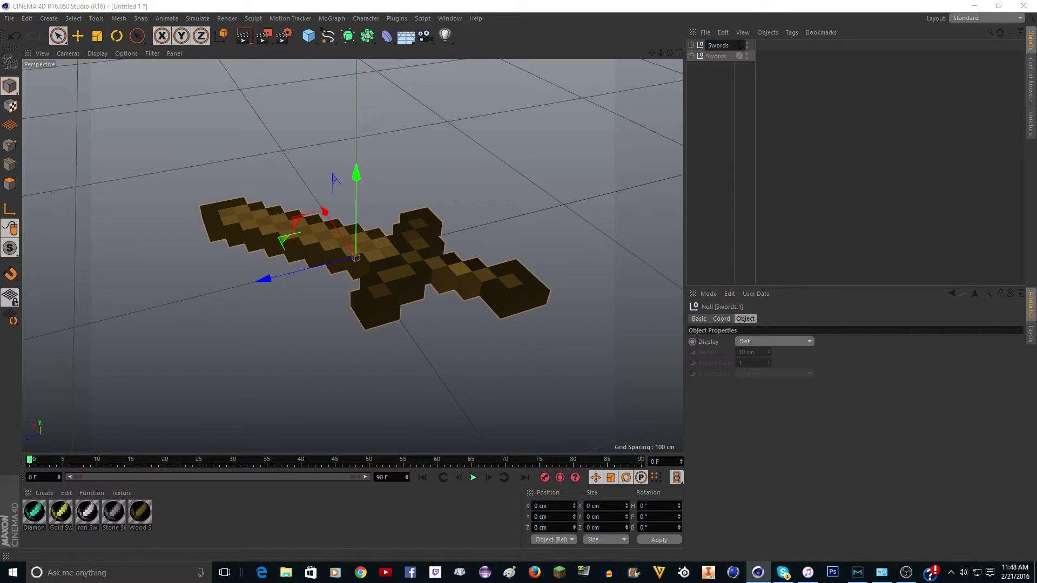
{"action": "key", "text": "Return"}
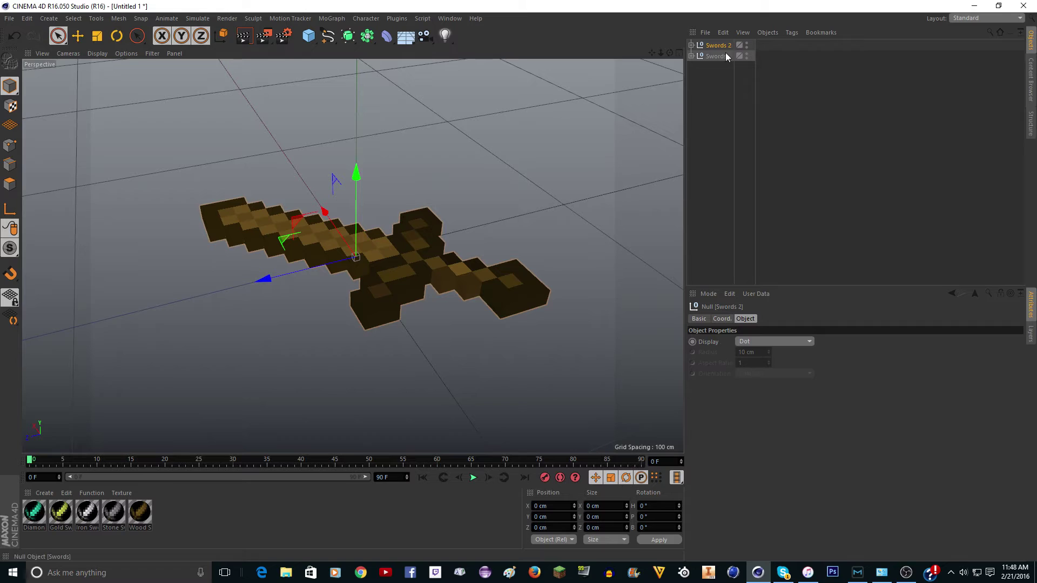
{"action": "mouse_move", "coordinate": [720, 56]}
{"action": "left_mouse_down"}
{"action": "mouse_move", "coordinate": [719, 33]}
{"action": "mouse_move", "coordinate": [719, 45]}
{"action": "left_mouse_up"}
- Add a user data entry named Sword Type with the Float Slider interface
{"action": "left_click", "coordinate": [755, 294]}
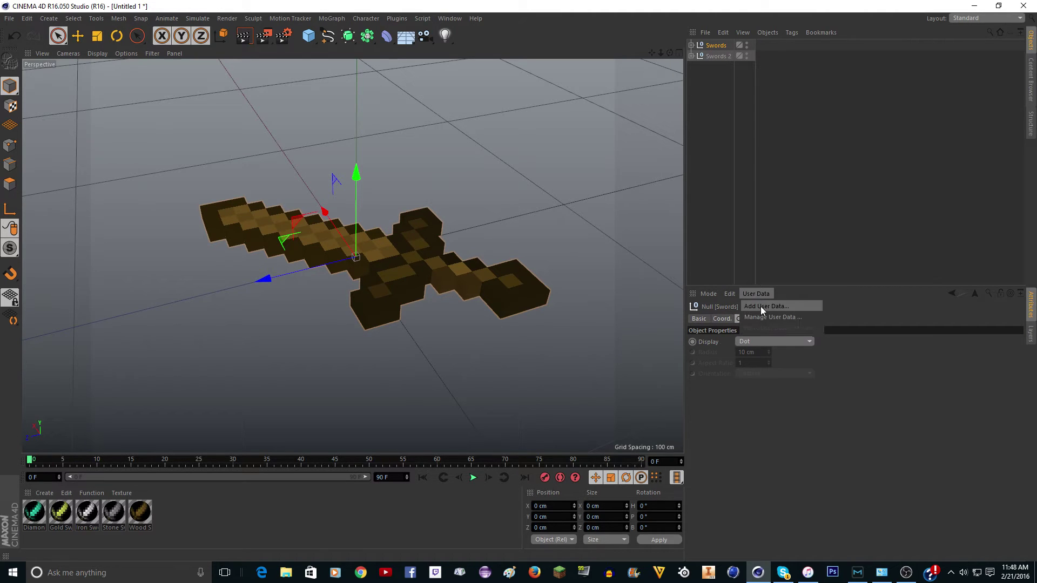
{"action": "left_click", "coordinate": [761, 306]}
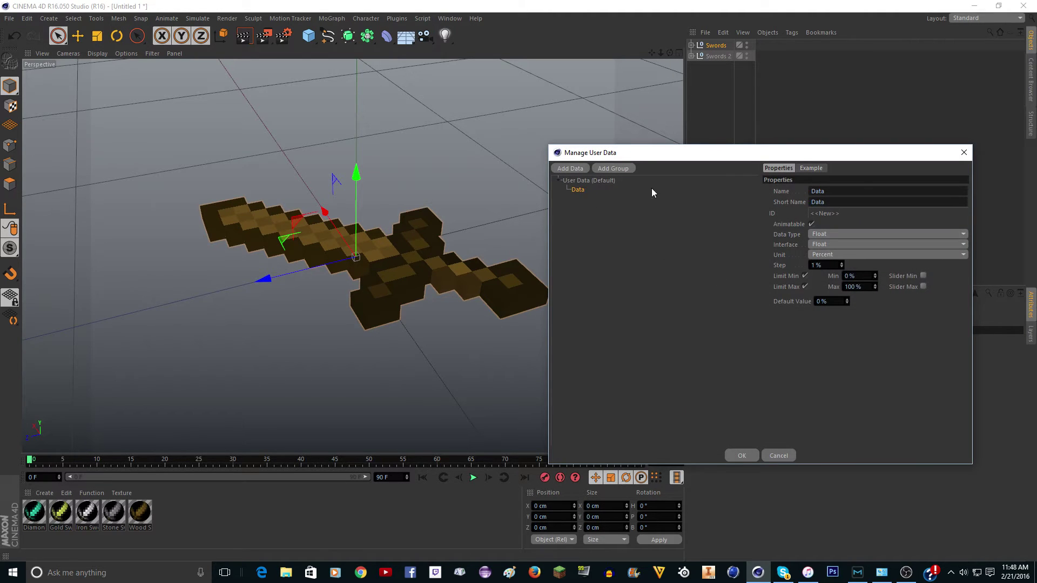
{"action": "left_click_drag", "start_coordinate": [825, 191], "coordinate": [767, 193]}
{"action": "type", "text": "Sword Type"}
{"action": "key", "text": "Return"}
{"action": "left_click", "coordinate": [848, 244]}
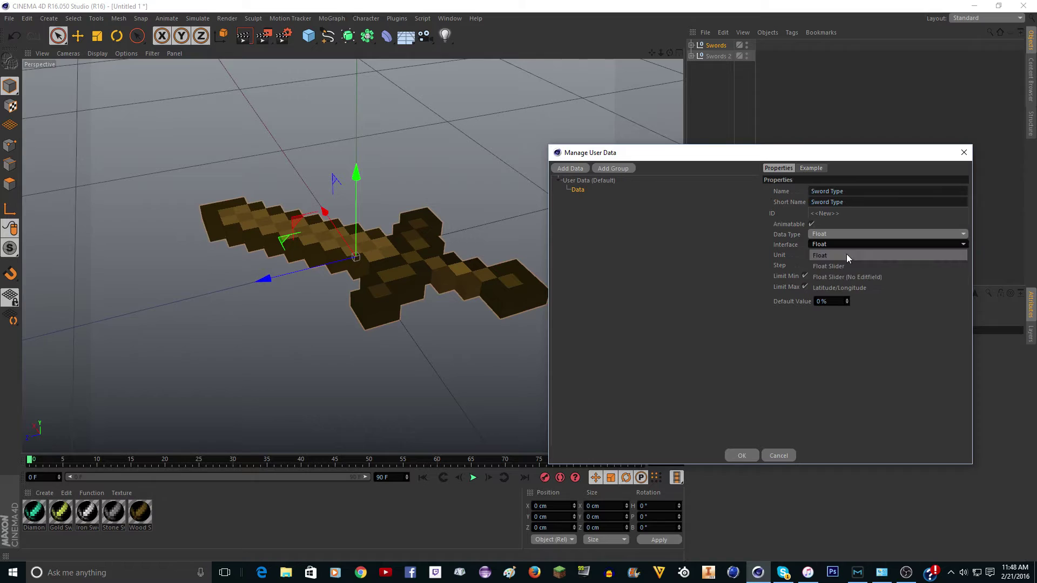
{"action": "left_click", "coordinate": [847, 267]}
- Set the Sword Type unit to Real with default 0, confirm it, and test the slider
{"action": "left_click_drag", "start_coordinate": [798, 155], "coordinate": [506, 68]}
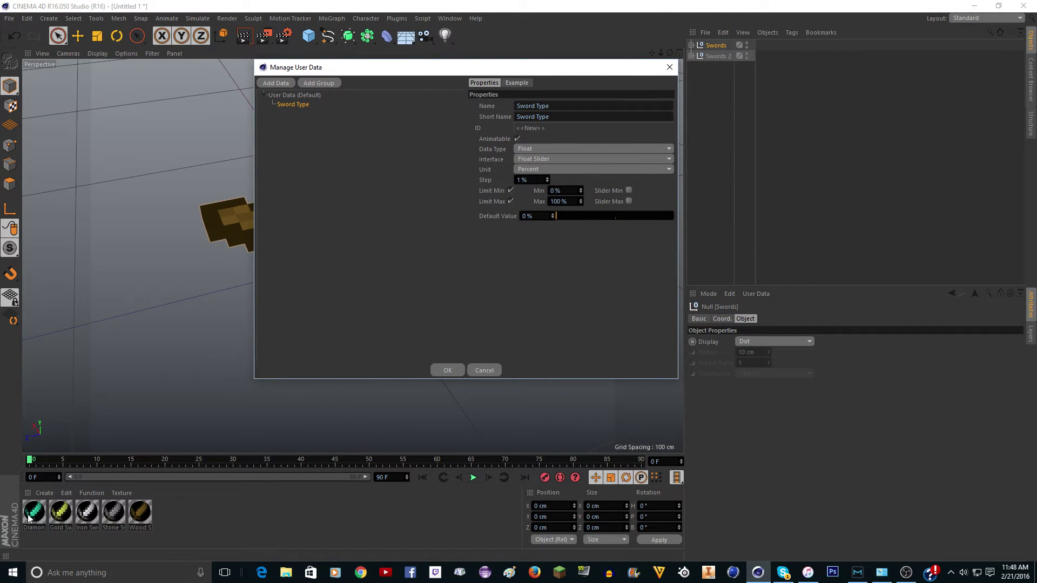
{"action": "left_click", "coordinate": [546, 170]}
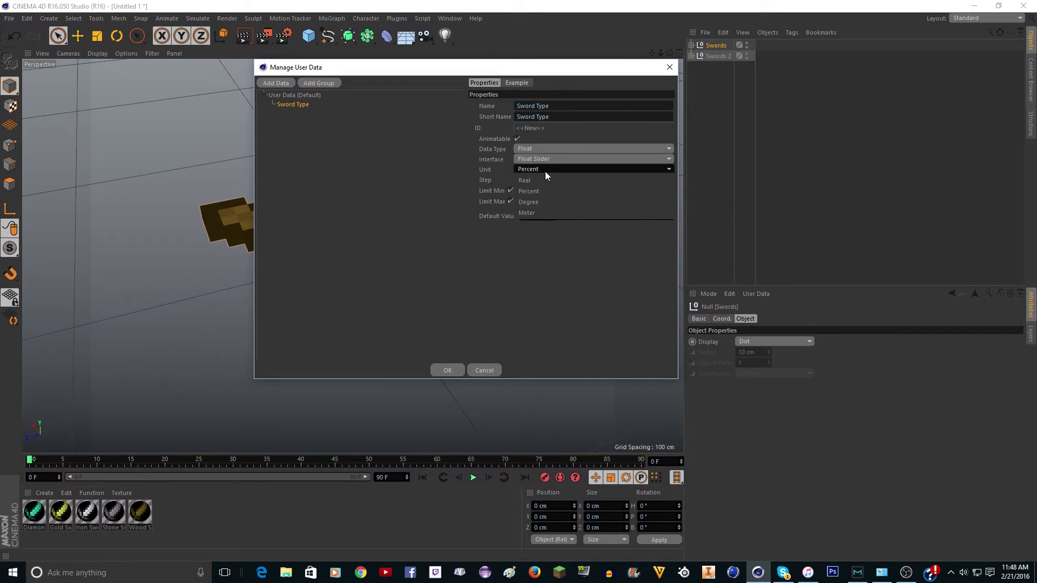
{"action": "left_click", "coordinate": [539, 177]}
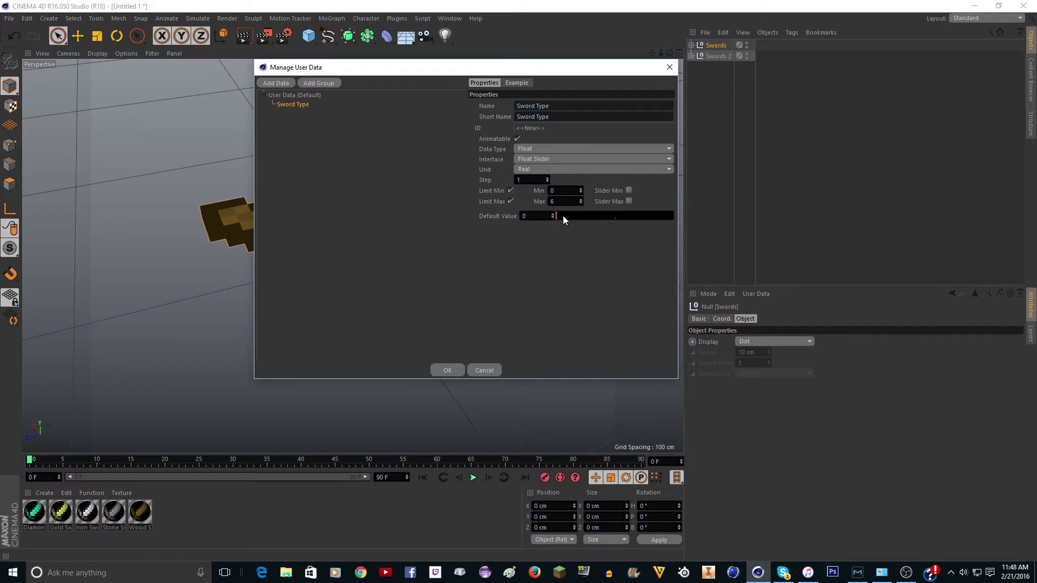
{"action": "mouse_move", "coordinate": [565, 219]}
{"action": "left_mouse_down"}
{"action": "mouse_move", "coordinate": [692, 222]}
{"action": "mouse_move", "coordinate": [565, 228]}
{"action": "left_mouse_up"}
{"action": "left_click_drag", "start_coordinate": [594, 215], "coordinate": [282, 231]}
{"action": "left_click", "coordinate": [447, 371]}
{"action": "mouse_move", "coordinate": [771, 394]}
{"action": "left_mouse_down"}
{"action": "mouse_move", "coordinate": [1027, 389]}
{"action": "mouse_move", "coordinate": [762, 392]}
{"action": "left_mouse_up"}
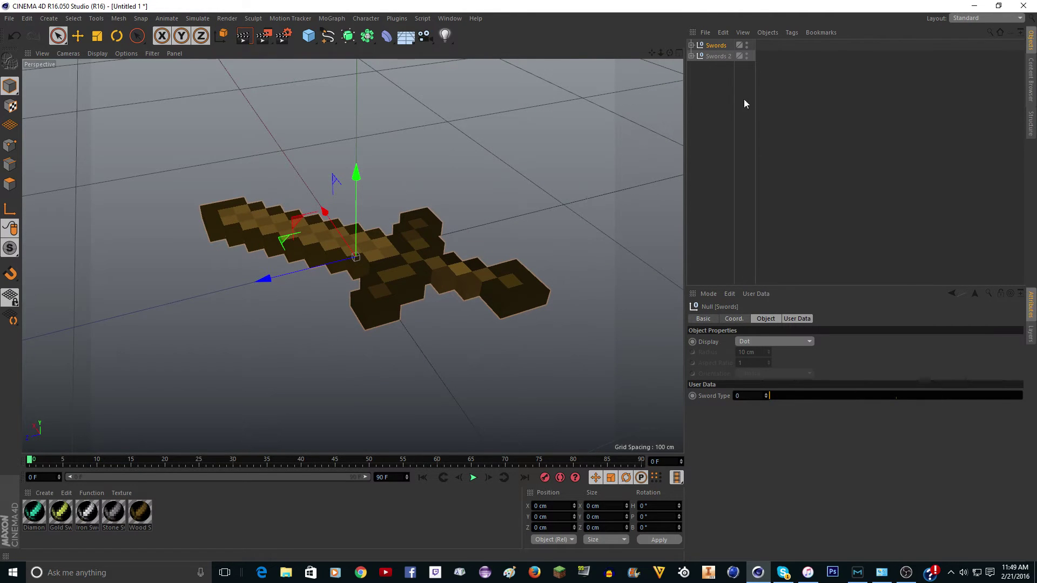
- Add an XPresso tag to Swords and dock its editor in place of the viewport
{"action": "right_click", "coordinate": [713, 49]}
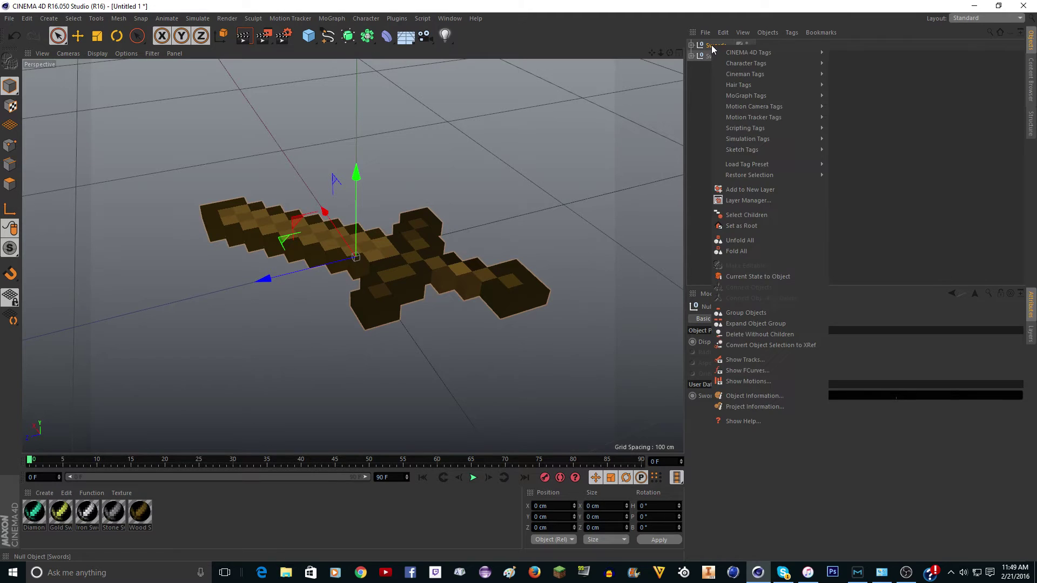
{"action": "mouse_move", "coordinate": [741, 51]}
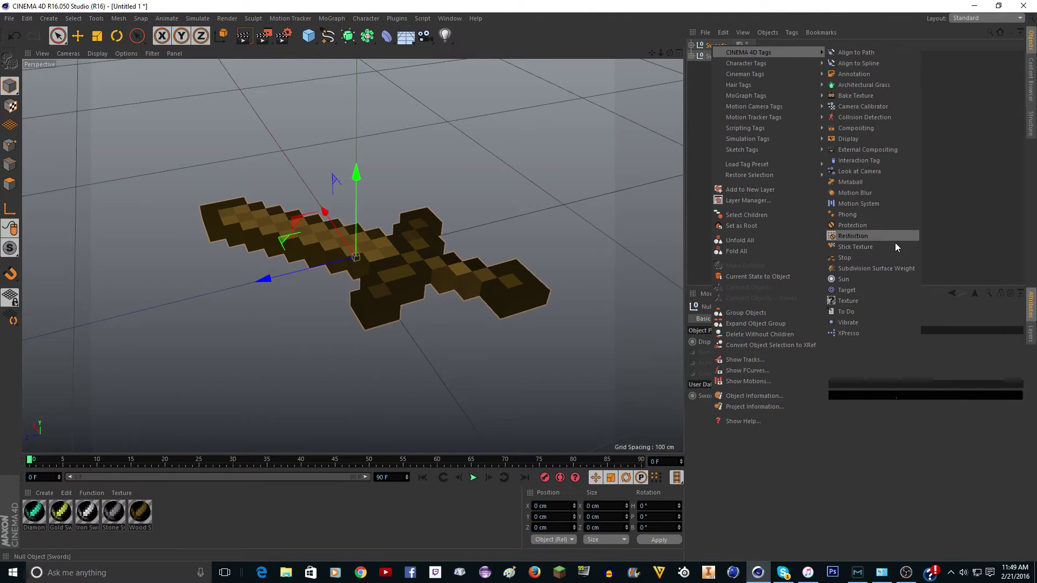
{"action": "left_click", "coordinate": [860, 335]}
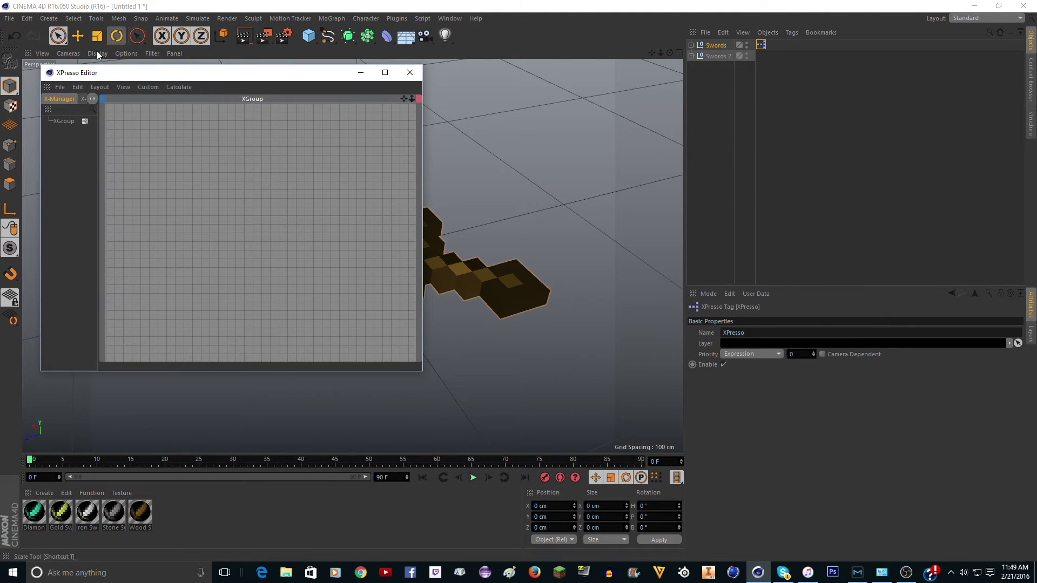
{"action": "left_click_drag", "start_coordinate": [52, 96], "coordinate": [28, 54]}
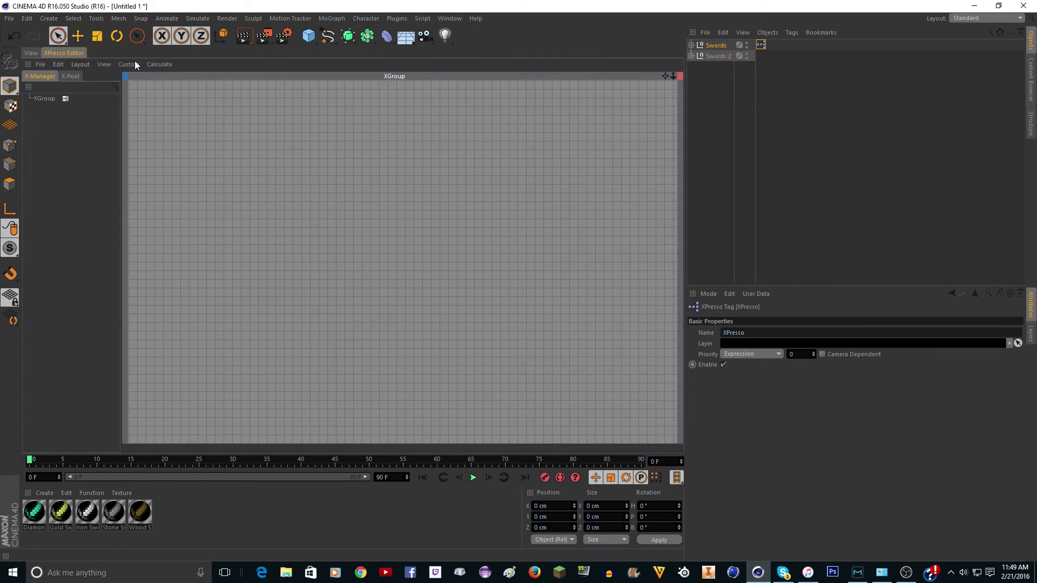
- Add Swords as a graph node and expose its User Data Sword Type output port
{"action": "left_click_drag", "start_coordinate": [685, 46], "coordinate": [234, 194]}
{"action": "left_click", "coordinate": [247, 184]}
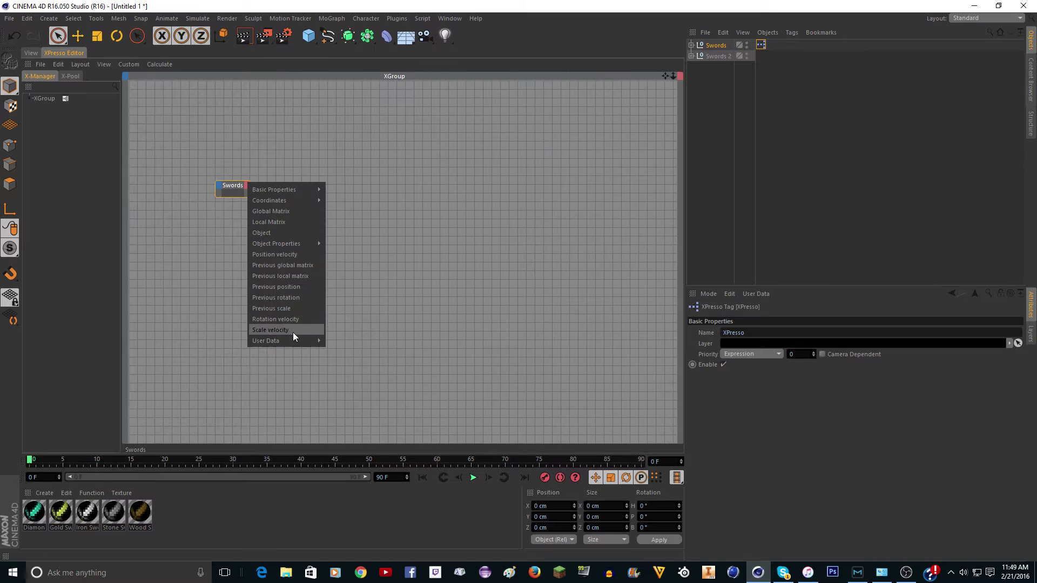
{"action": "mouse_move", "coordinate": [305, 342]}
{"action": "left_click", "coordinate": [345, 341]}
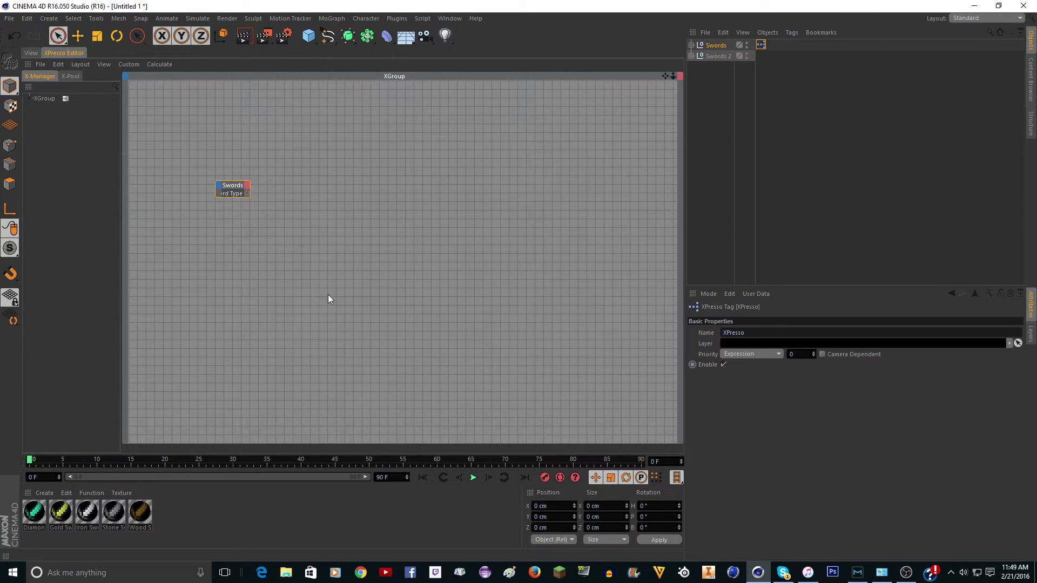
{"action": "left_click", "coordinate": [234, 188]}
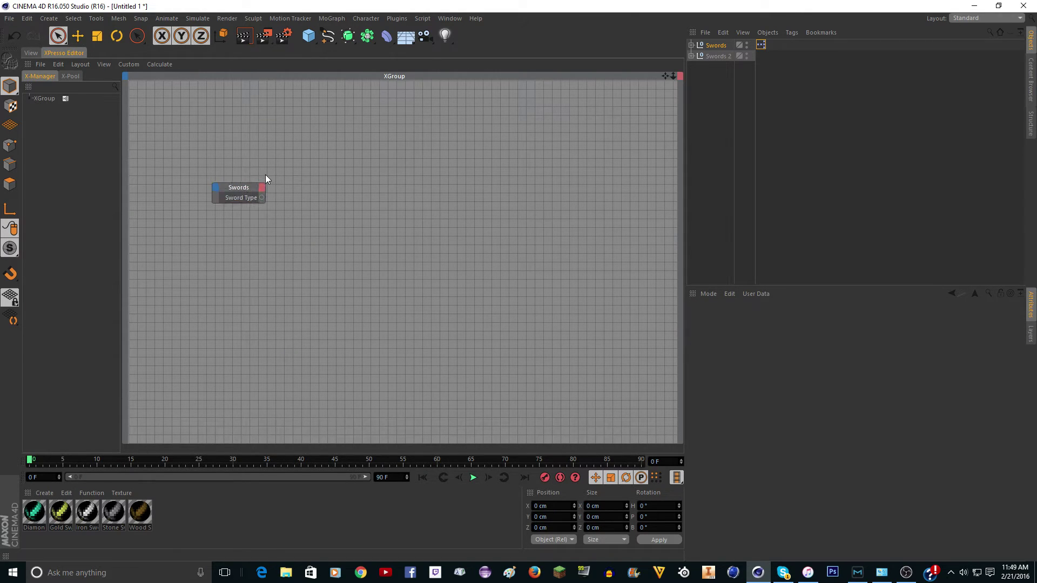
- Add all five sword objects as XPresso nodes and spread the stacked nodes apart
{"action": "left_click", "coordinate": [699, 46]}
{"action": "left_click", "coordinate": [692, 45]}
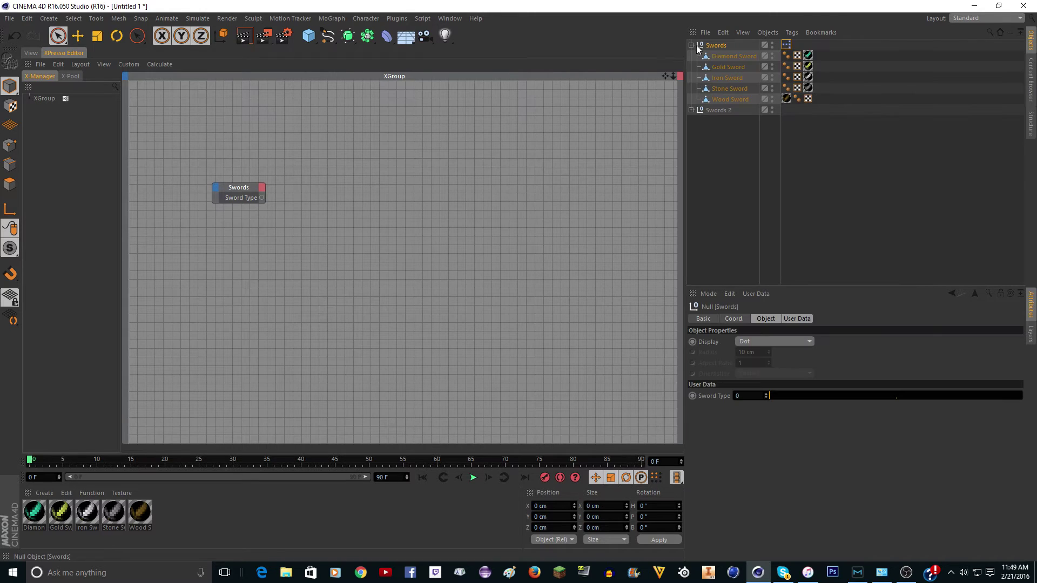
{"action": "left_click", "coordinate": [725, 56]}
{"action": "left_click", "coordinate": [722, 99], "text": "shift"}
{"action": "left_click_drag", "start_coordinate": [730, 57], "coordinate": [450, 323]}
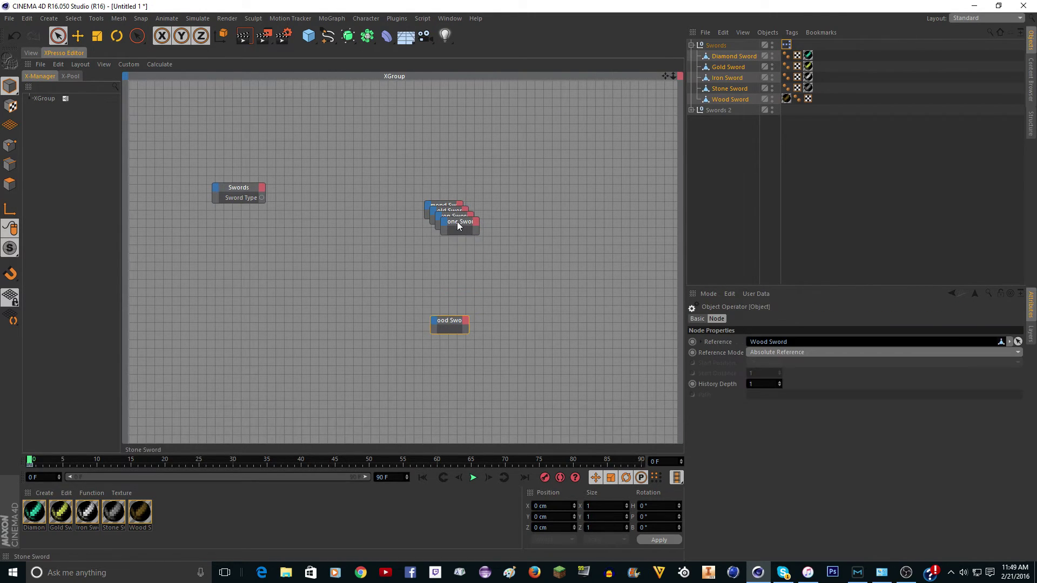
{"action": "left_click_drag", "start_coordinate": [458, 224], "coordinate": [445, 278]}
{"action": "left_click_drag", "start_coordinate": [456, 225], "coordinate": [439, 253]}
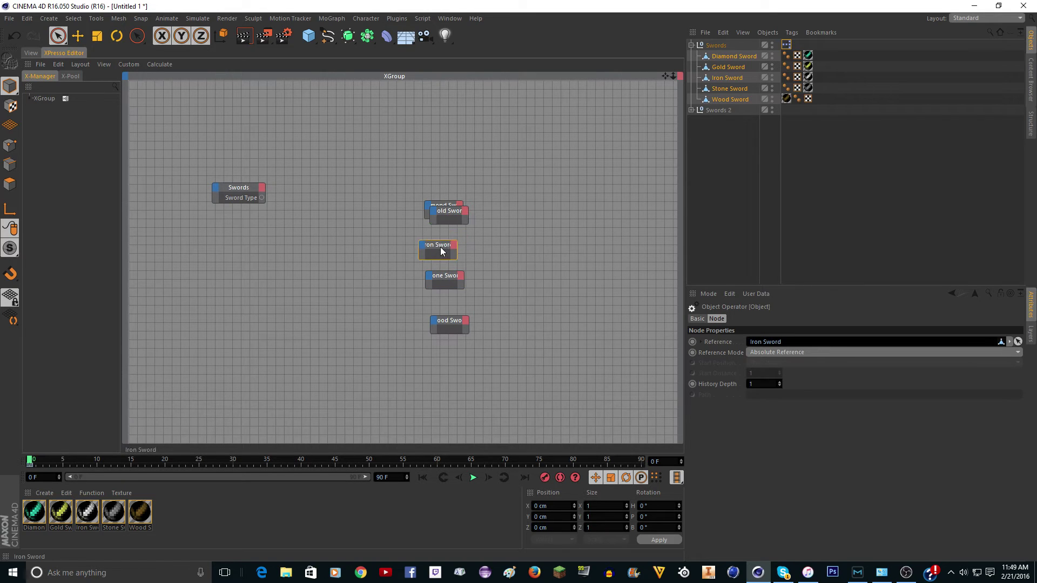
{"action": "left_click_drag", "start_coordinate": [456, 216], "coordinate": [433, 177]}
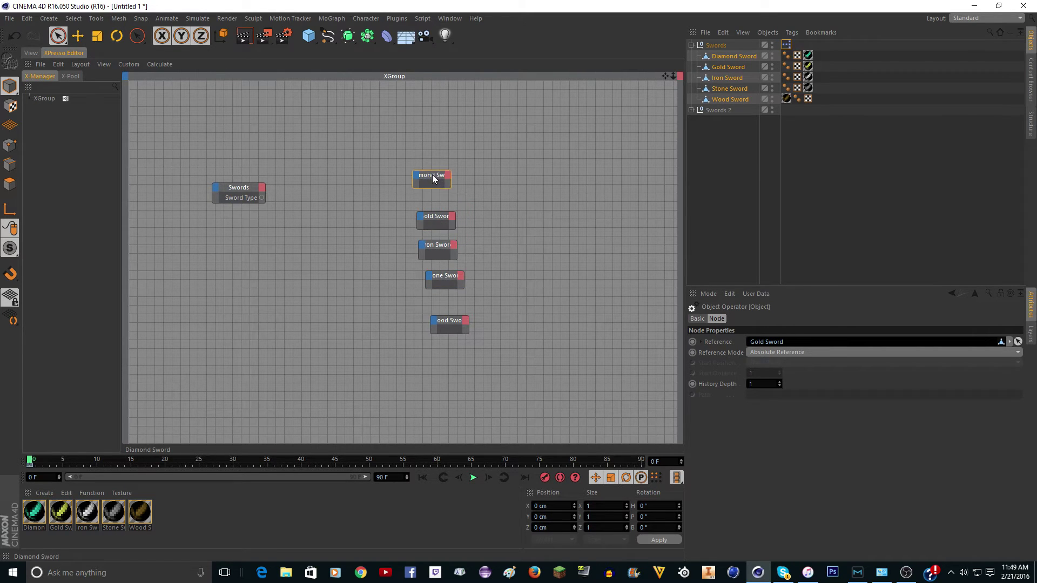
- Give the Diamond and Gold Sword nodes Visible in Editor and Visible in Renderer ports
{"action": "left_click", "coordinate": [448, 174]}
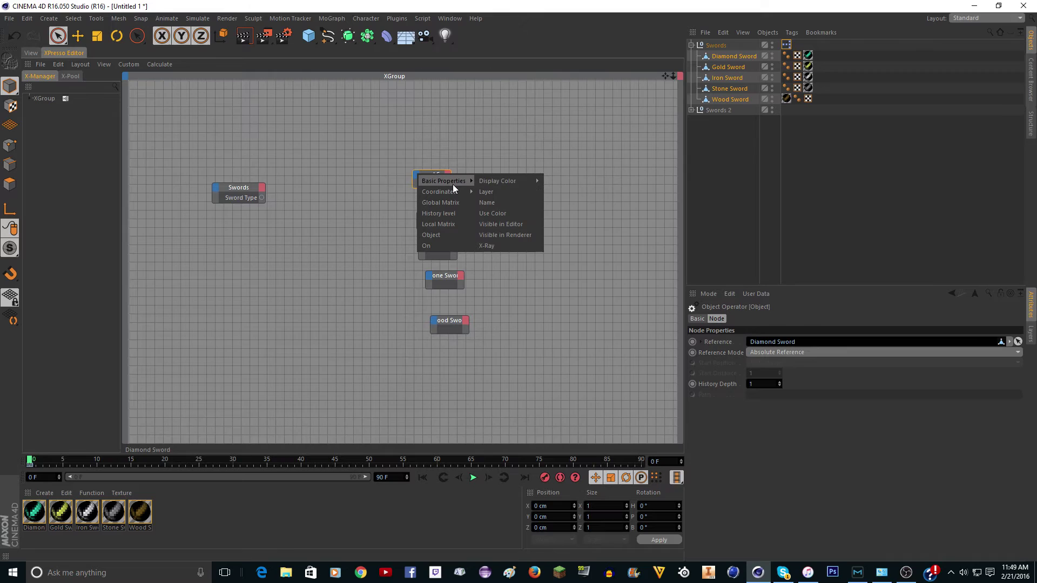
{"action": "mouse_move", "coordinate": [497, 186]}
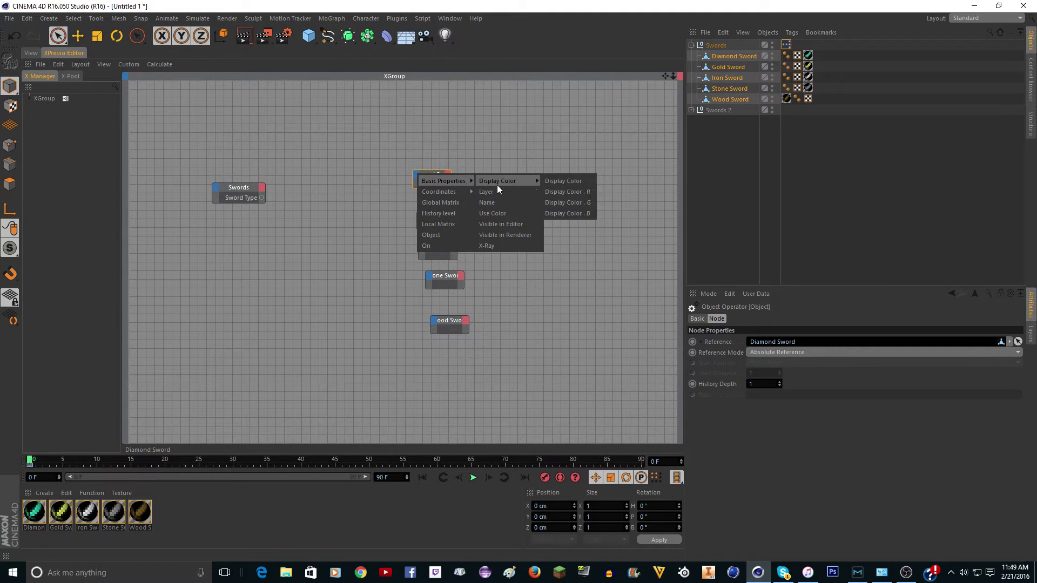
{"action": "left_click", "coordinate": [509, 224]}
{"action": "left_click", "coordinate": [418, 176]}
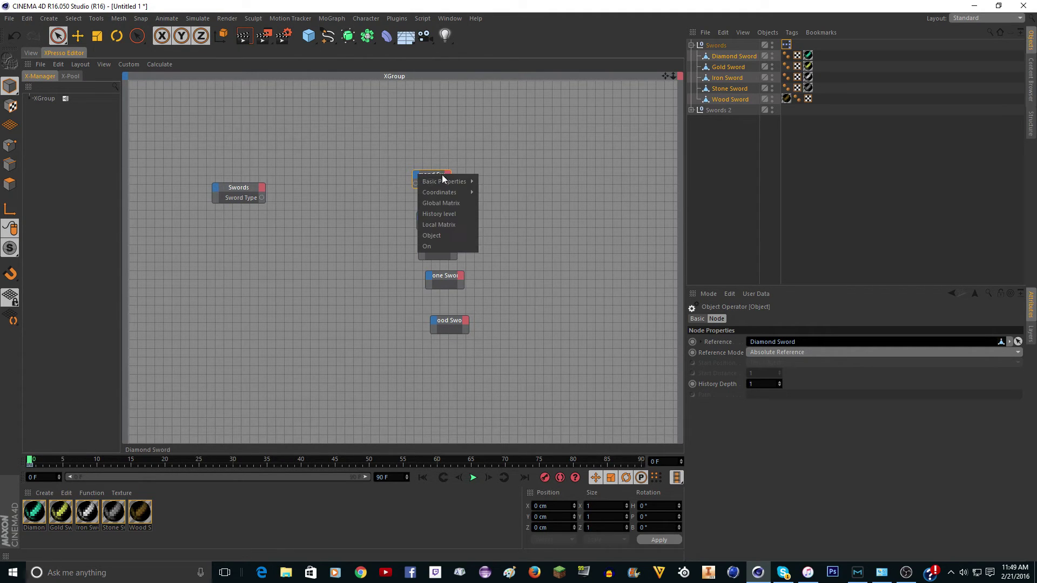
{"action": "mouse_move", "coordinate": [443, 180]}
{"action": "left_click", "coordinate": [521, 229]}
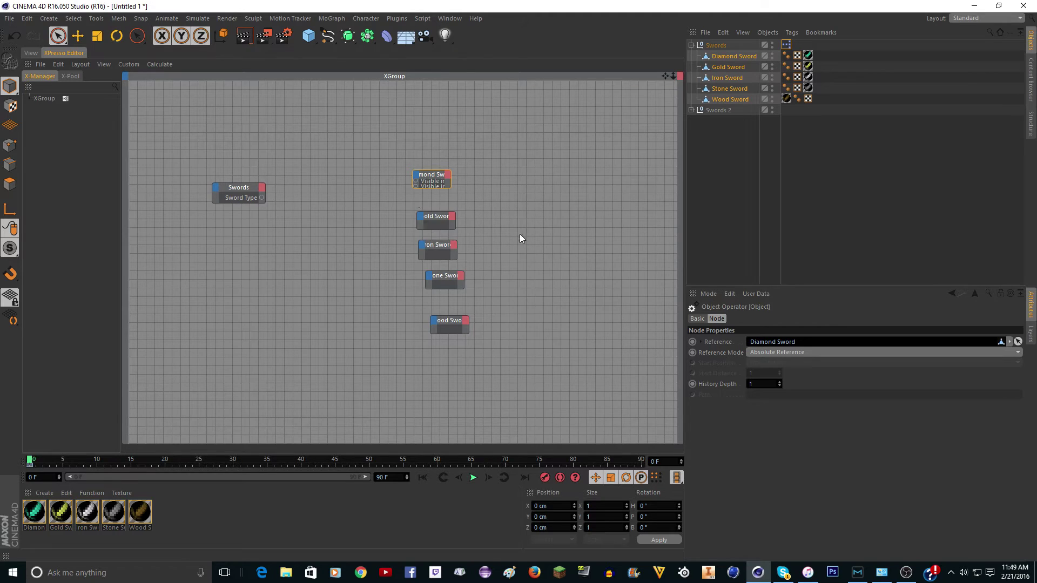
{"action": "left_click", "coordinate": [419, 217]}
{"action": "mouse_move", "coordinate": [454, 222]}
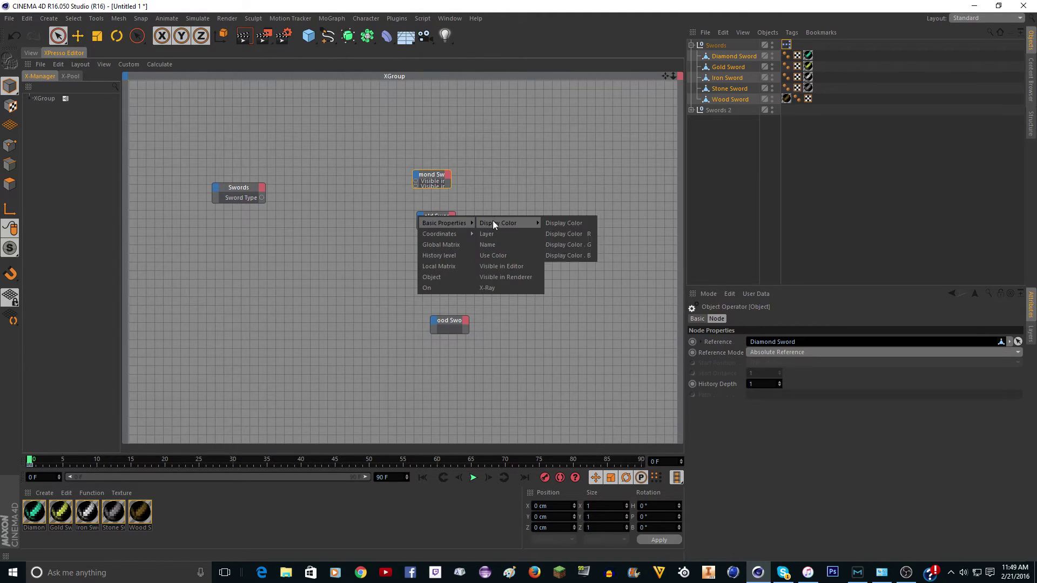
{"action": "left_click", "coordinate": [508, 263]}
{"action": "left_click", "coordinate": [421, 217]}
{"action": "left_click", "coordinate": [420, 218]}
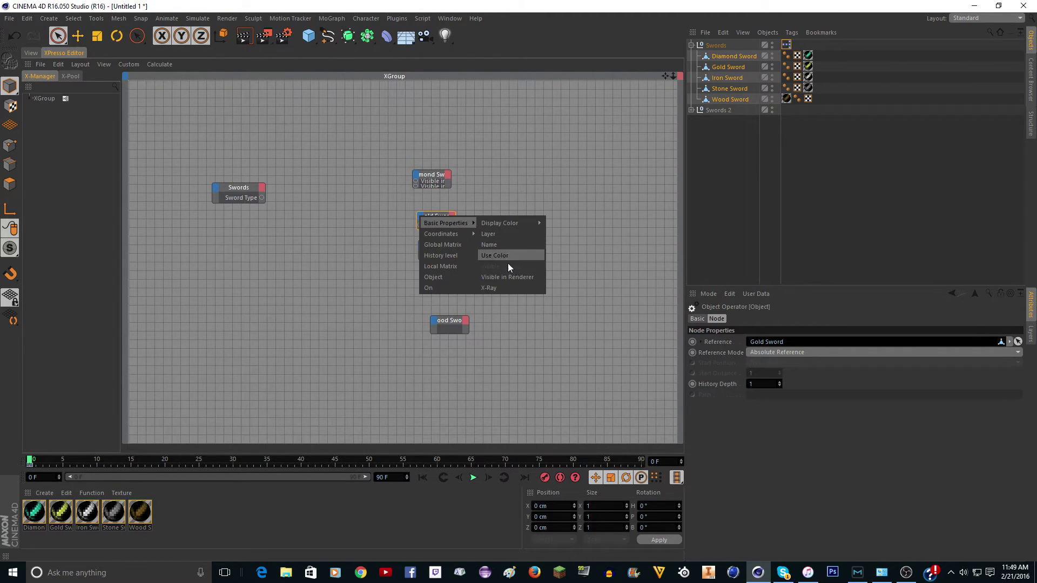
{"action": "left_click", "coordinate": [505, 281]}
- Give the Iron and Stone Sword nodes both visibility ports
{"action": "left_click", "coordinate": [423, 250]}
{"action": "mouse_move", "coordinate": [441, 258]}
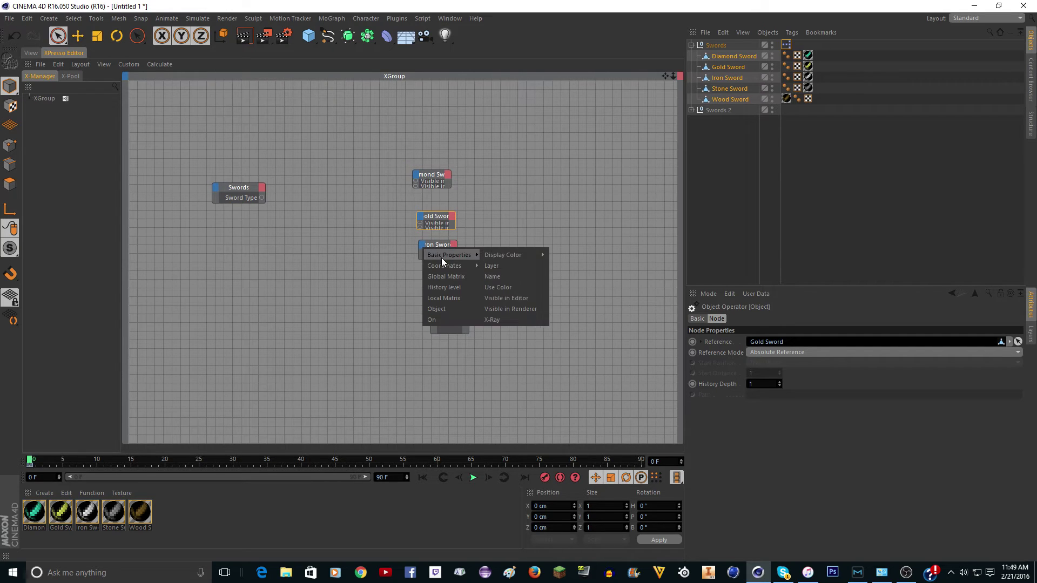
{"action": "left_click", "coordinate": [520, 296]}
{"action": "left_click", "coordinate": [423, 246]}
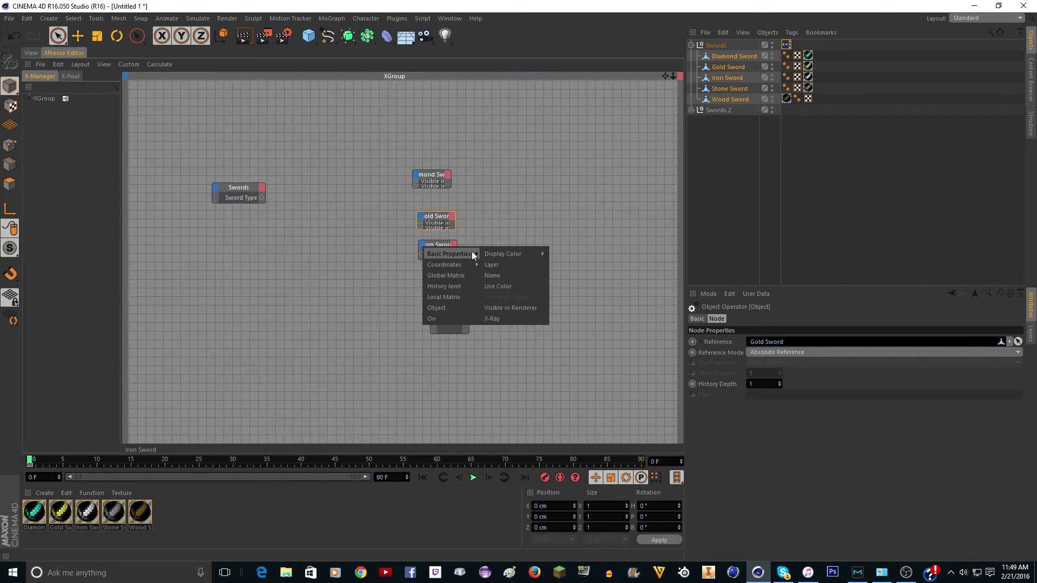
{"action": "left_click", "coordinate": [507, 311]}
{"action": "left_click", "coordinate": [429, 278]}
{"action": "mouse_move", "coordinate": [469, 286]}
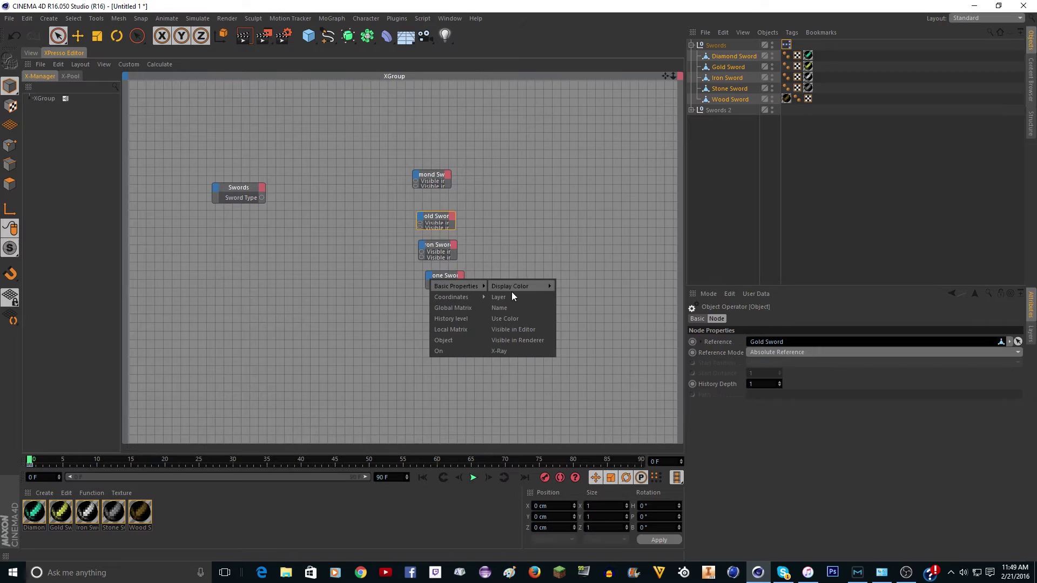
{"action": "left_click", "coordinate": [526, 326]}
{"action": "left_click", "coordinate": [433, 275]}
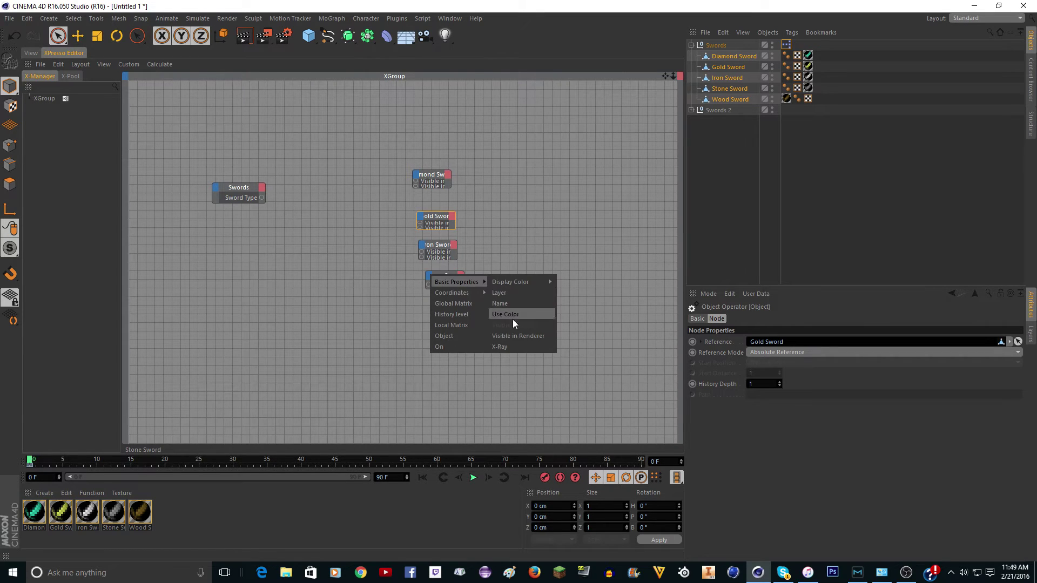
{"action": "left_click", "coordinate": [510, 333]}
- Give the Wood Sword node Visible in Editor and Visible in Renderer ports
{"action": "left_click", "coordinate": [434, 319]}
{"action": "mouse_move", "coordinate": [470, 325]}
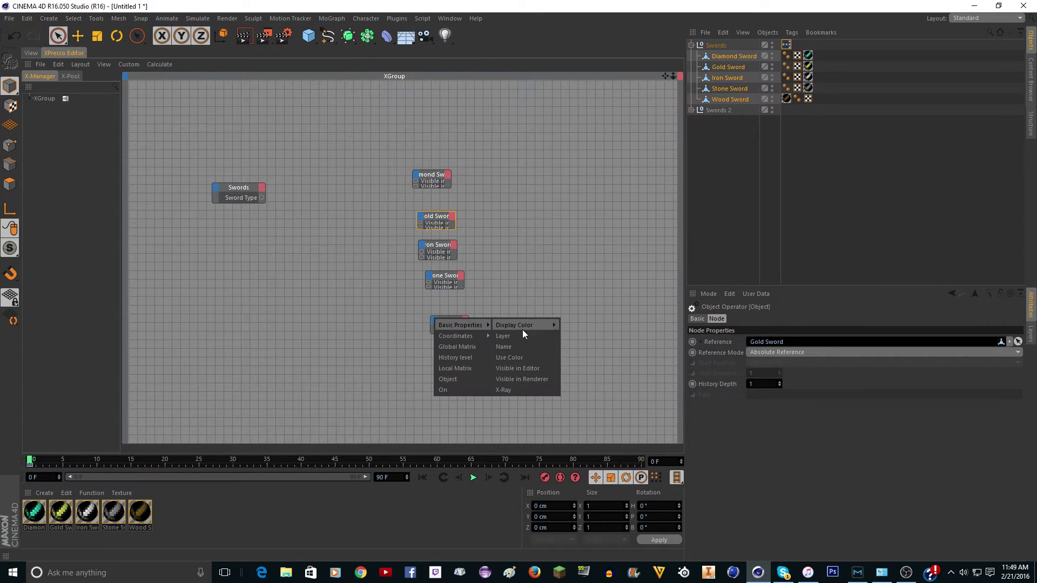
{"action": "left_click", "coordinate": [534, 370]}
{"action": "left_click", "coordinate": [430, 322]}
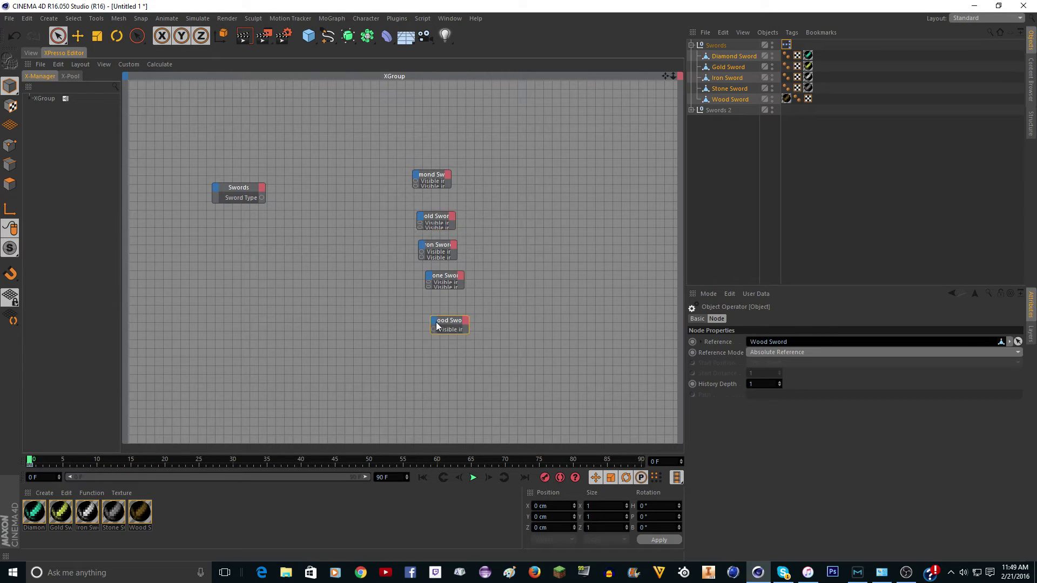
{"action": "left_click", "coordinate": [435, 322]}
{"action": "mouse_move", "coordinate": [461, 329]}
{"action": "left_click", "coordinate": [537, 386]}
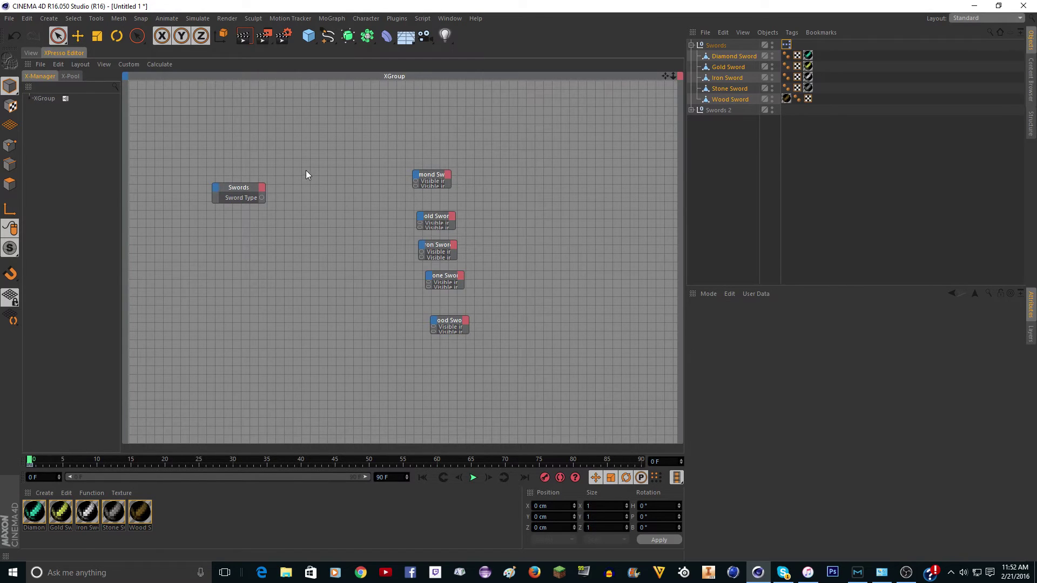
- Create a Calculate > Absolute node beside Swords and wire Sword Type into its Input
{"action": "scroll", "coordinate": [306, 174], "scroll_direction": "up", "scroll_amount": 2}
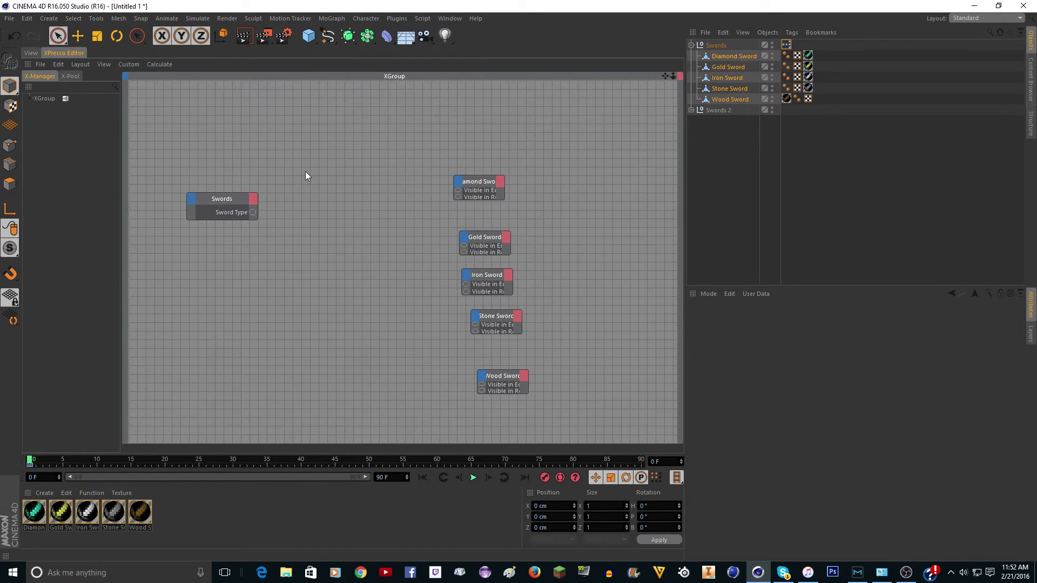
{"action": "right_click", "coordinate": [217, 297]}
{"action": "mouse_move", "coordinate": [234, 298]}
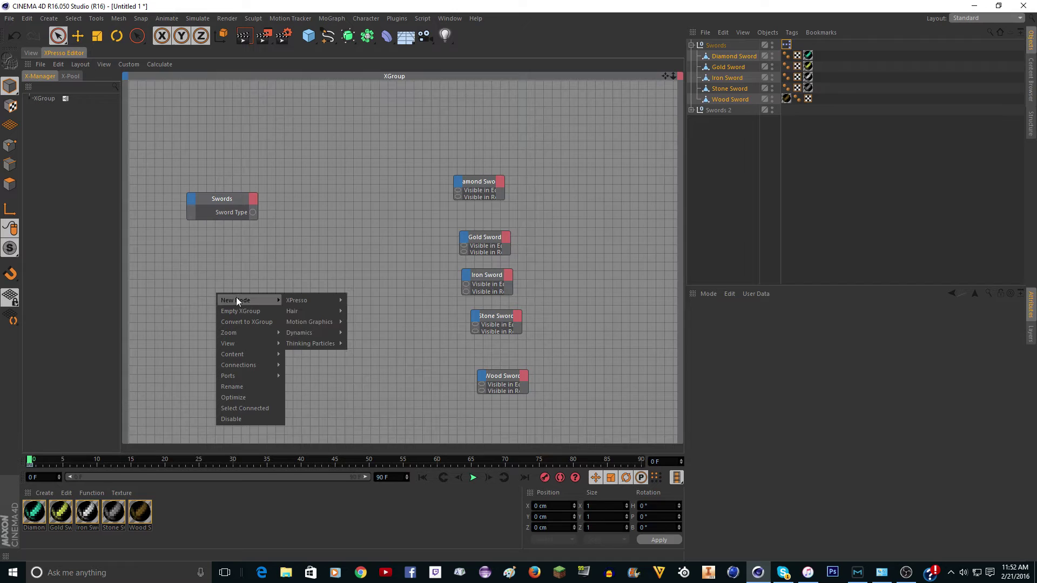
{"action": "mouse_move", "coordinate": [309, 299]}
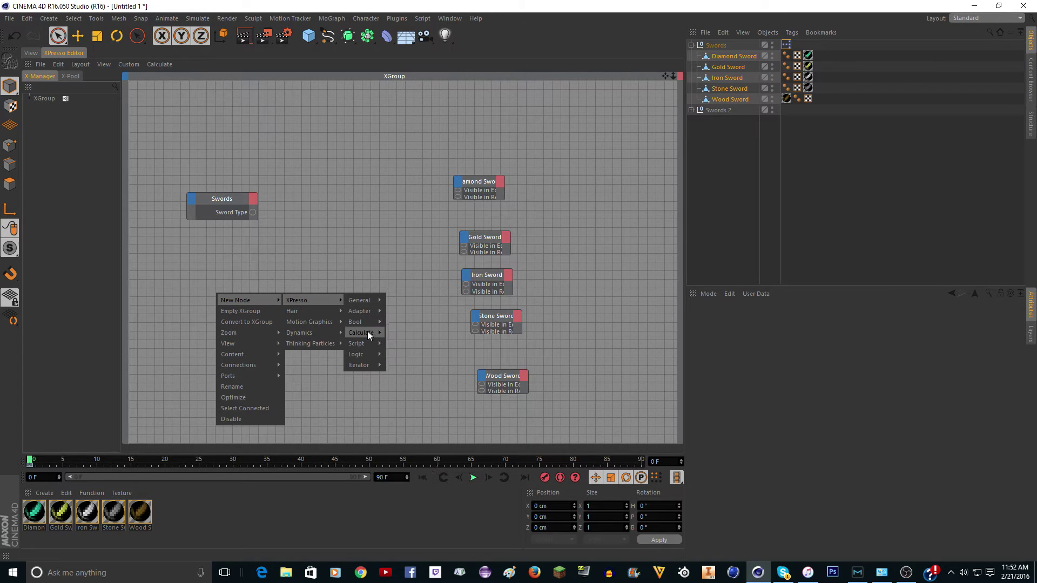
{"action": "mouse_move", "coordinate": [368, 335]}
{"action": "left_click", "coordinate": [430, 332]}
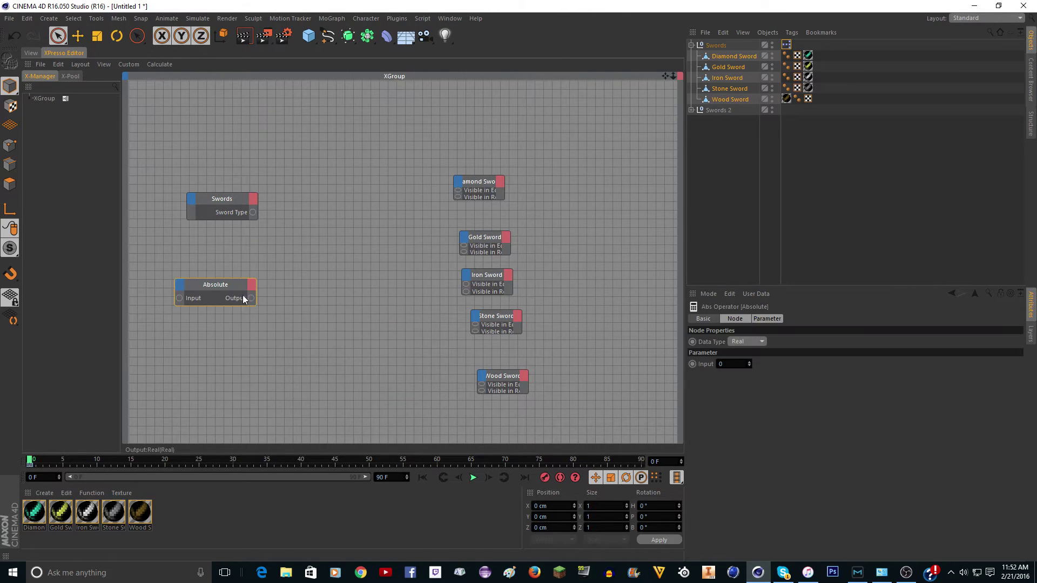
{"action": "left_click_drag", "start_coordinate": [216, 288], "coordinate": [329, 214]}
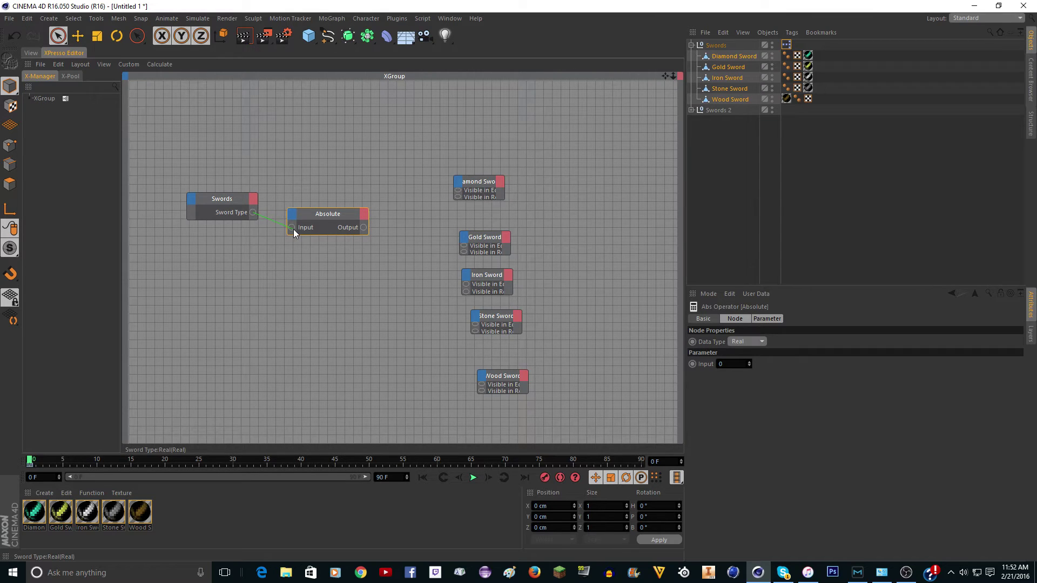
{"action": "left_click_drag", "start_coordinate": [294, 229], "coordinate": [328, 201]}
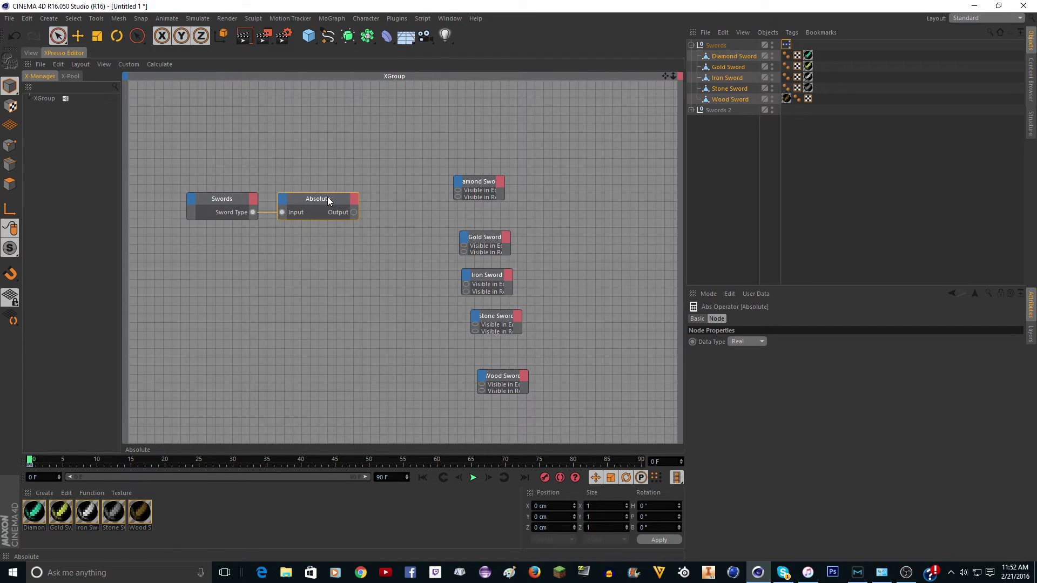
- Create a Logic > Compare node and arrange it next to Absolute, shifting Swords and Absolute left
{"action": "right_click", "coordinate": [251, 346]}
{"action": "mouse_move", "coordinate": [277, 356]}
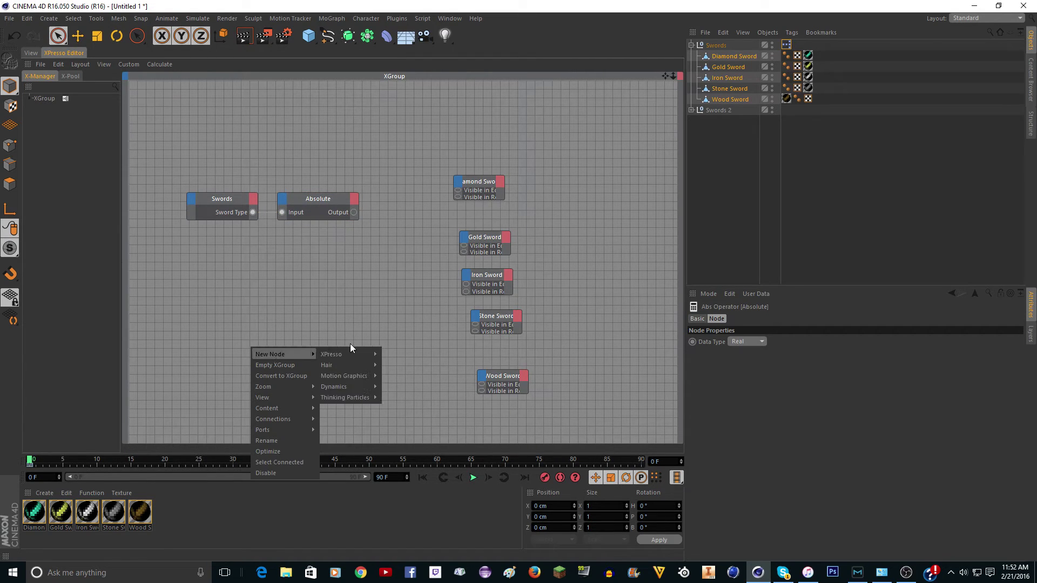
{"action": "mouse_move", "coordinate": [346, 355]}
{"action": "mouse_move", "coordinate": [394, 354]}
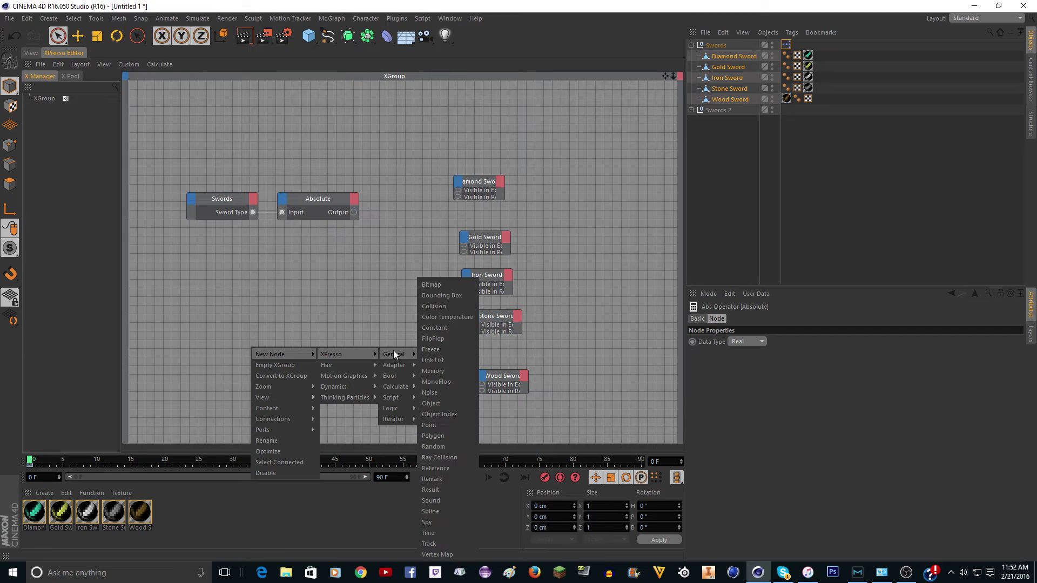
{"action": "mouse_move", "coordinate": [397, 386]}
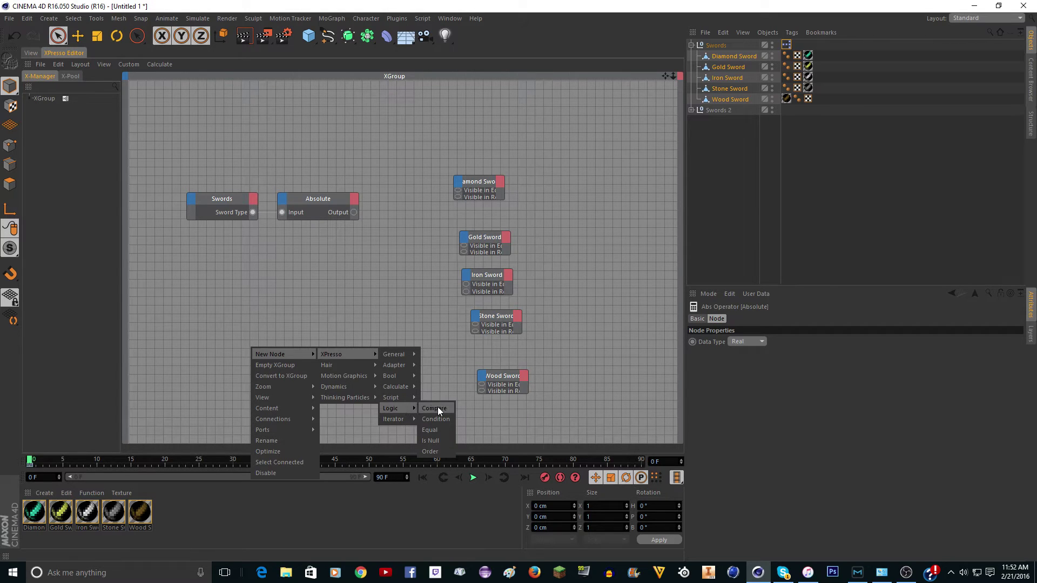
{"action": "left_click", "coordinate": [435, 409]}
{"action": "left_click_drag", "start_coordinate": [237, 329], "coordinate": [349, 303]}
{"action": "left_click_drag", "start_coordinate": [224, 208], "coordinate": [143, 210]}
{"action": "left_click_drag", "start_coordinate": [315, 203], "coordinate": [256, 207]}
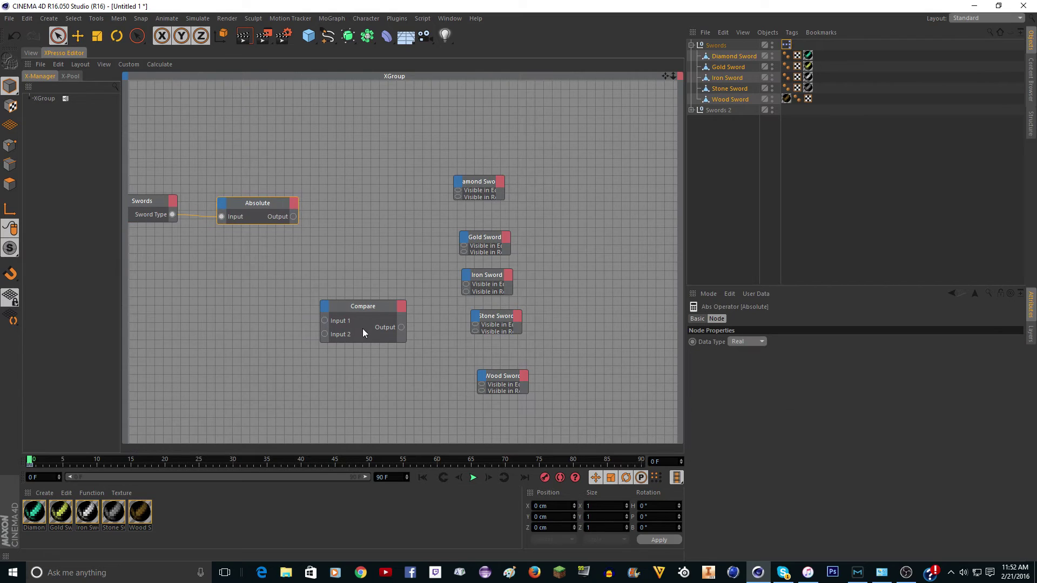
{"action": "left_click_drag", "start_coordinate": [363, 307], "coordinate": [341, 358]}
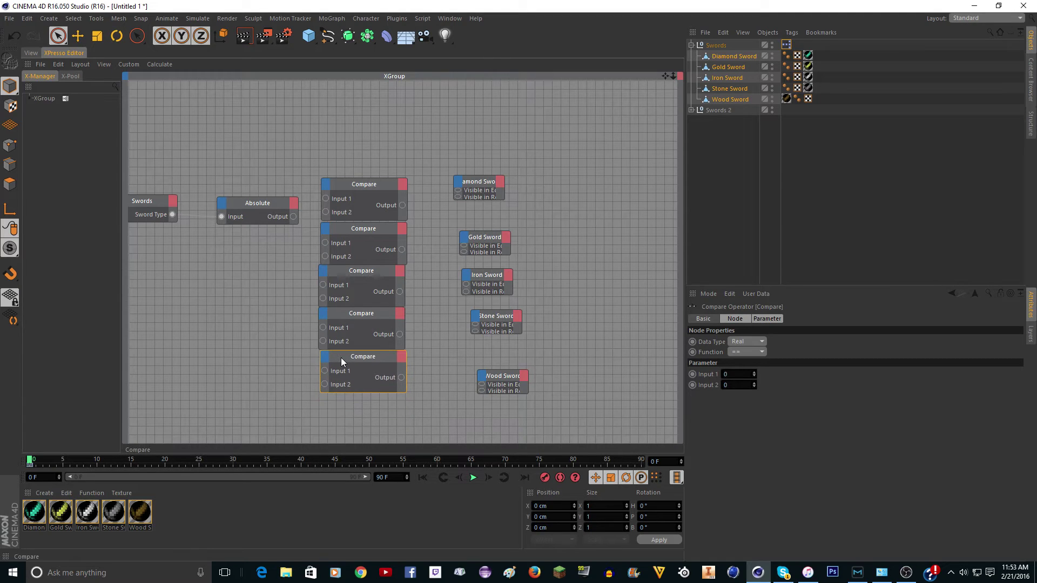
- Set the Data Type of all five Compare nodes to Integer
{"action": "left_click", "coordinate": [367, 184], "text": "shift"}
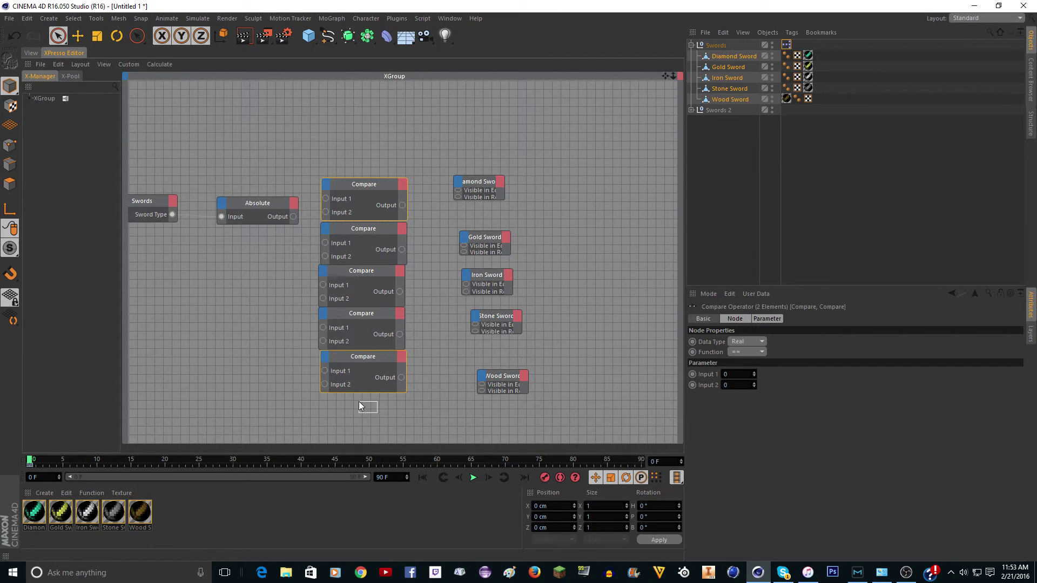
{"action": "left_click_drag", "start_coordinate": [359, 402], "coordinate": [330, 124]}
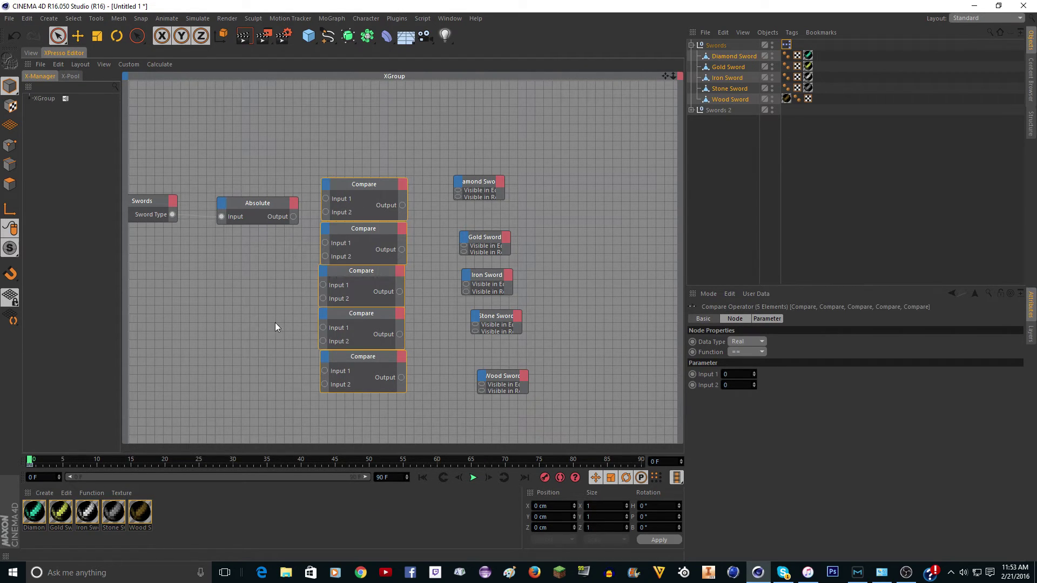
{"action": "left_click", "coordinate": [745, 342]}
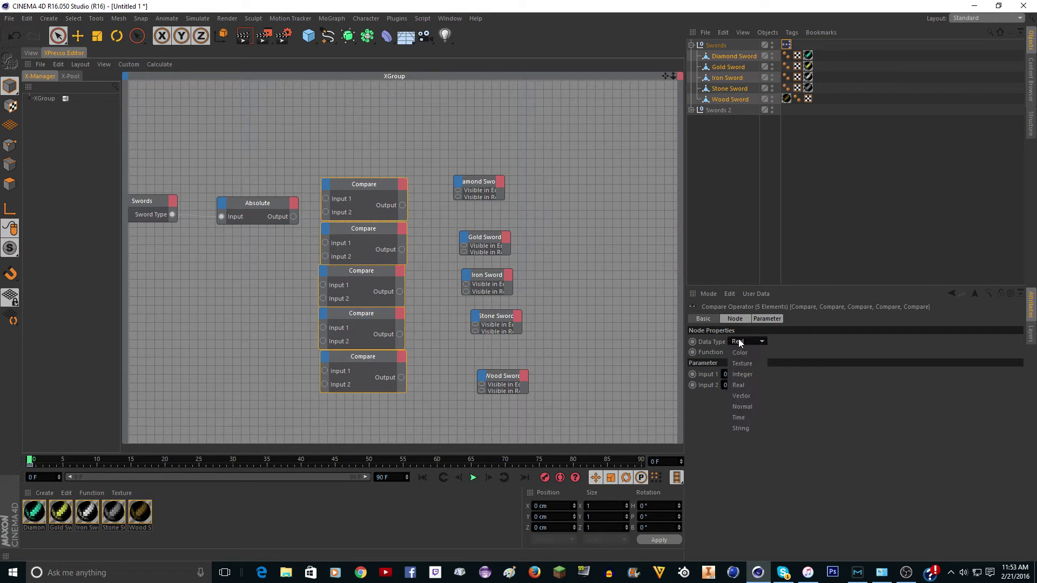
{"action": "left_click", "coordinate": [755, 375]}
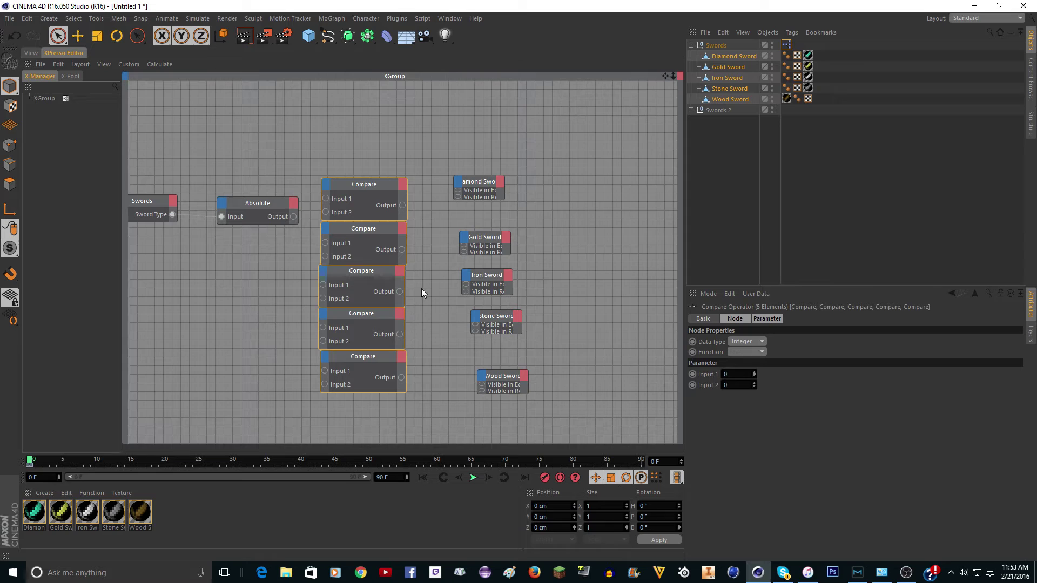
- Wire the Absolute Output into Input 1 of every Compare node
{"action": "left_click", "coordinate": [280, 210]}
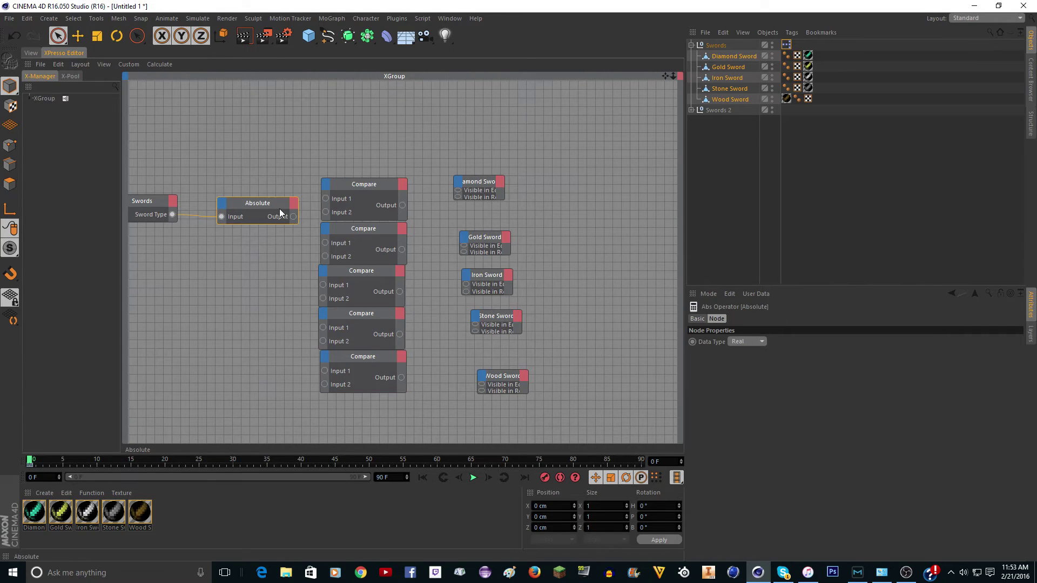
{"action": "left_click_drag", "start_coordinate": [326, 200], "coordinate": [325, 243]}
{"action": "left_click_drag", "start_coordinate": [322, 285], "coordinate": [323, 285]}
{"action": "left_click_drag", "start_coordinate": [296, 221], "coordinate": [324, 371]}
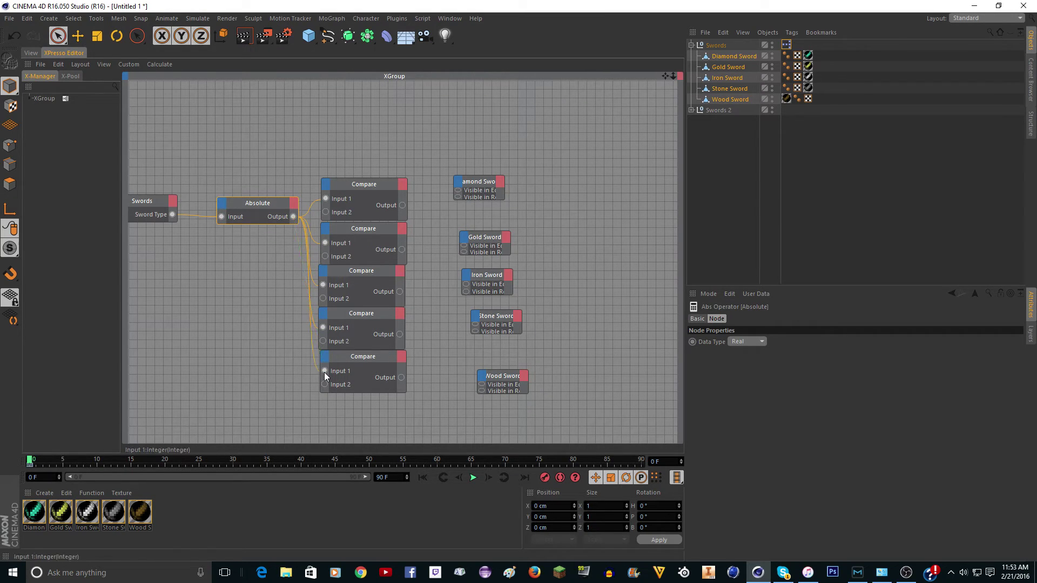
- Expand the five sword nodes and stack them Wood, Stone, Iron, Gold, Diamond on the right
{"action": "left_click", "coordinate": [366, 186]}
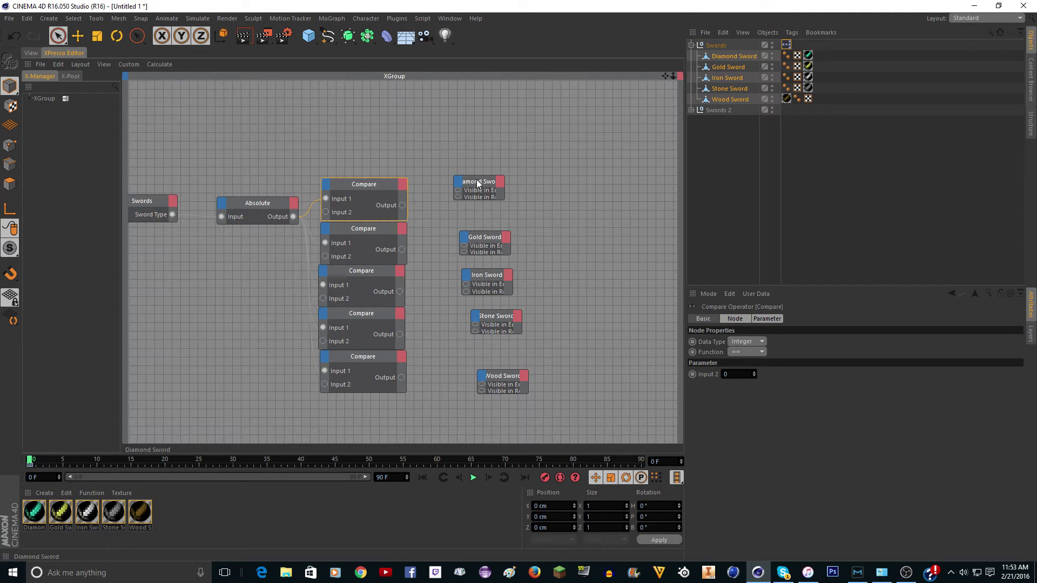
{"action": "double_click", "coordinate": [501, 376]}
{"action": "double_click", "coordinate": [488, 315]}
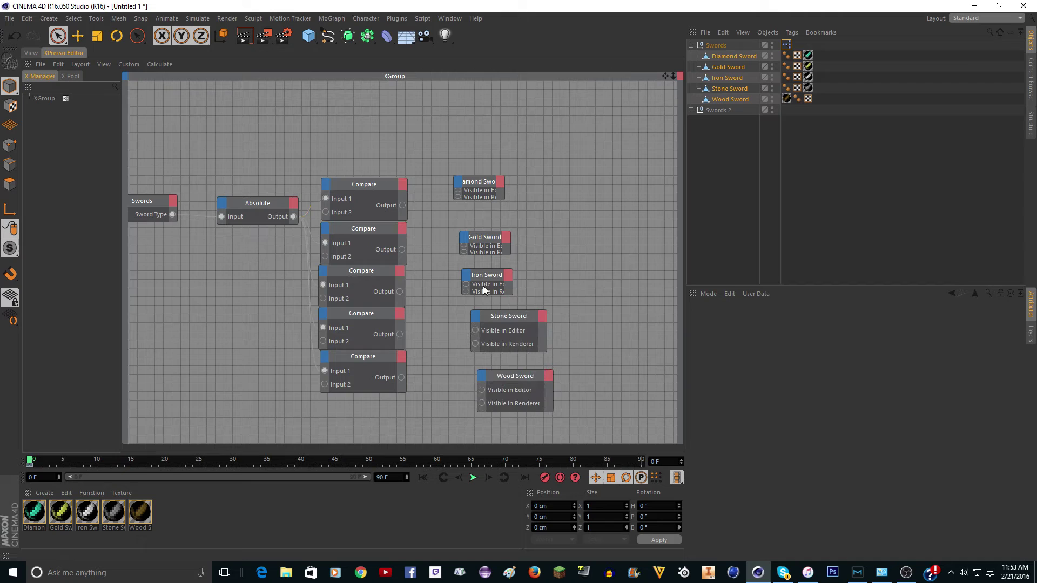
{"action": "double_click", "coordinate": [488, 274]}
{"action": "double_click", "coordinate": [486, 238]}
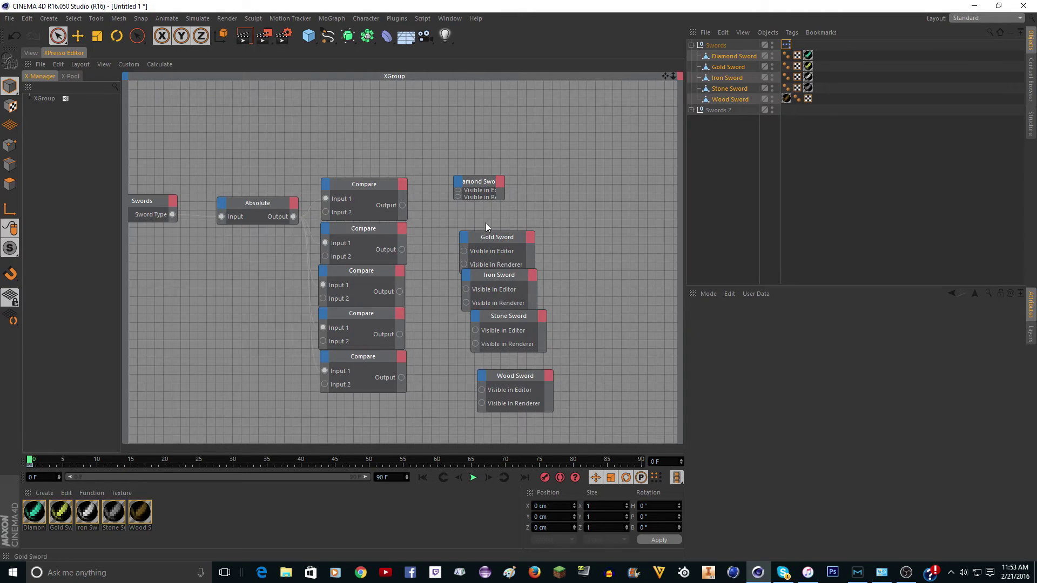
{"action": "double_click", "coordinate": [476, 186]}
{"action": "left_click_drag", "start_coordinate": [507, 394], "coordinate": [595, 173]}
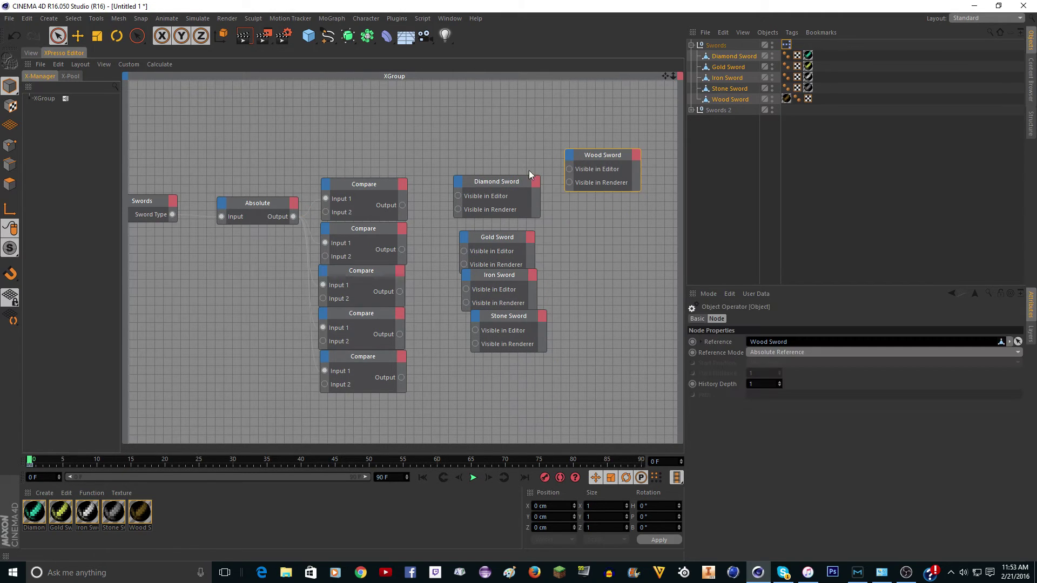
{"action": "left_click_drag", "start_coordinate": [502, 184], "coordinate": [595, 402]}
{"action": "left_click_drag", "start_coordinate": [513, 314], "coordinate": [607, 194]}
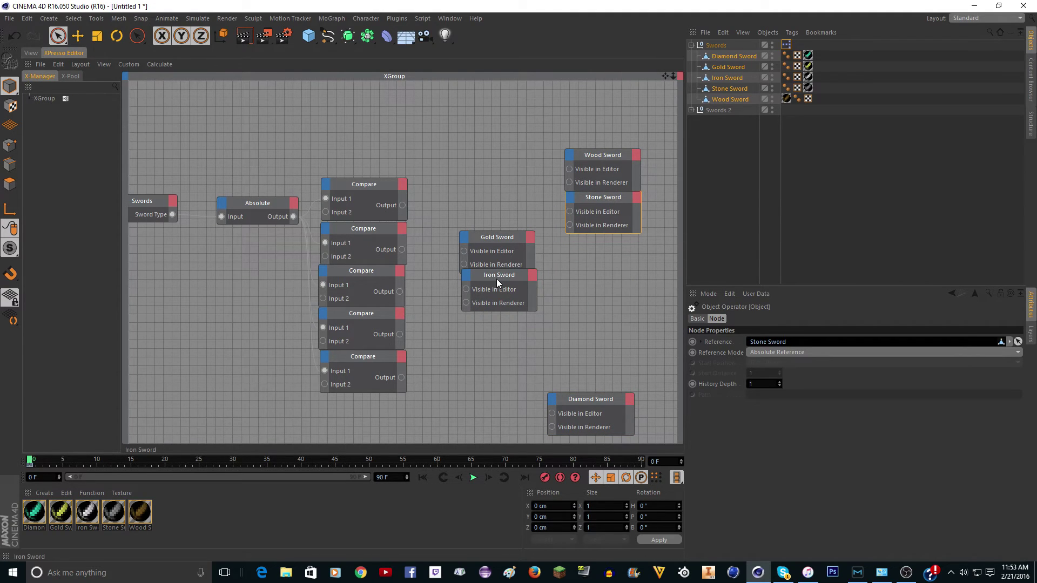
{"action": "left_click_drag", "start_coordinate": [494, 281], "coordinate": [598, 244]}
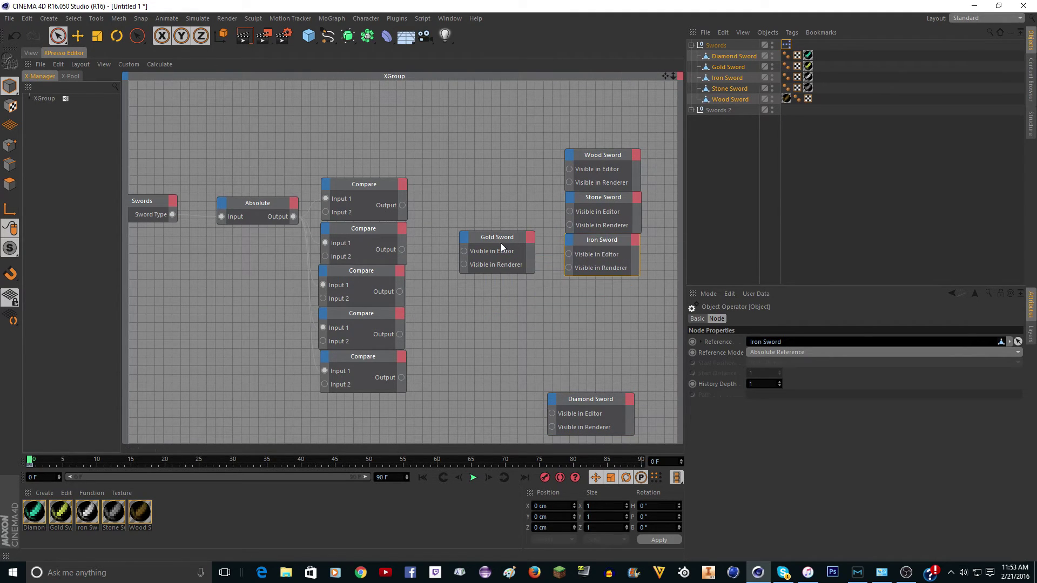
{"action": "left_click_drag", "start_coordinate": [491, 241], "coordinate": [596, 287]}
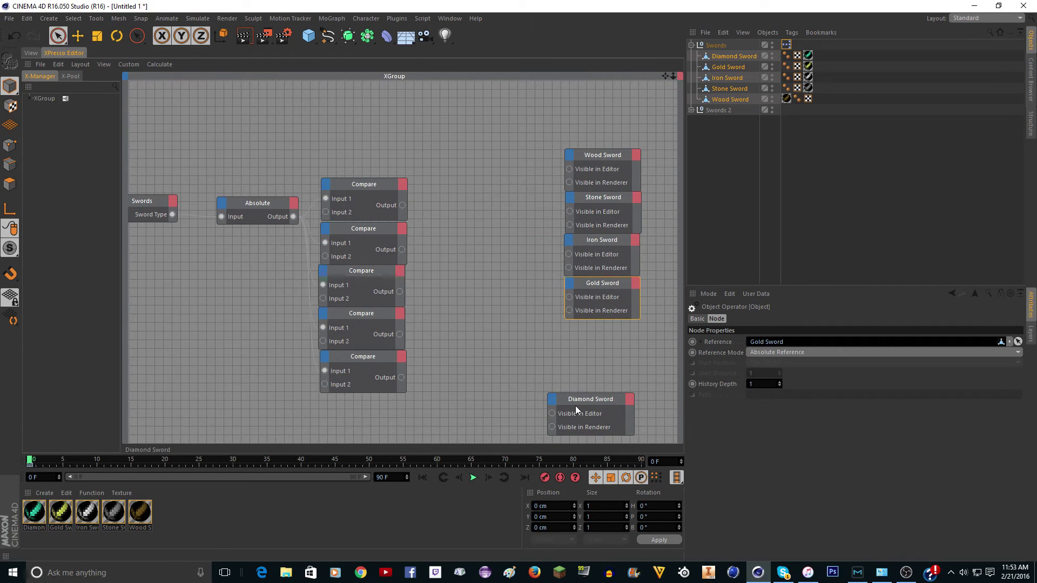
{"action": "left_click_drag", "start_coordinate": [575, 406], "coordinate": [591, 329]}
{"action": "left_click_drag", "start_coordinate": [593, 416], "coordinate": [582, 180]}
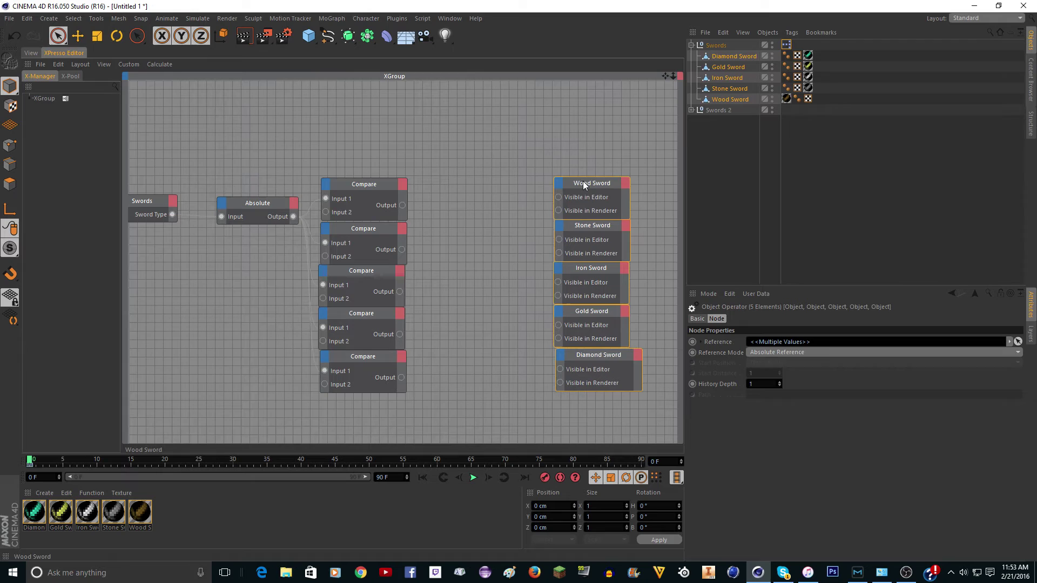
{"action": "left_click", "coordinate": [572, 183]}
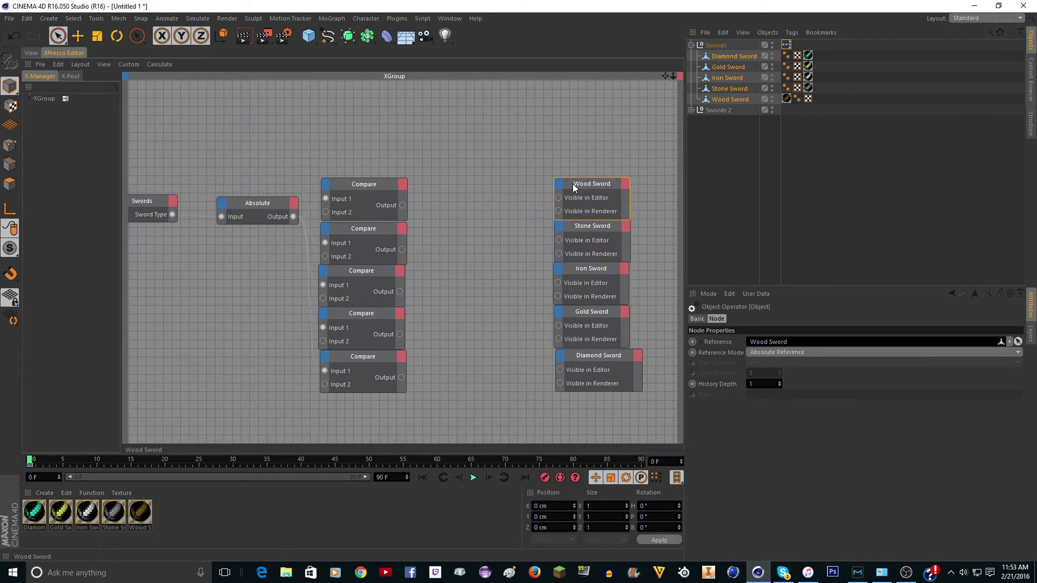
- Set the Compare nodes' Input 2 values from 1 on the top node to 5 on the bottom
{"action": "left_click", "coordinate": [380, 188]}
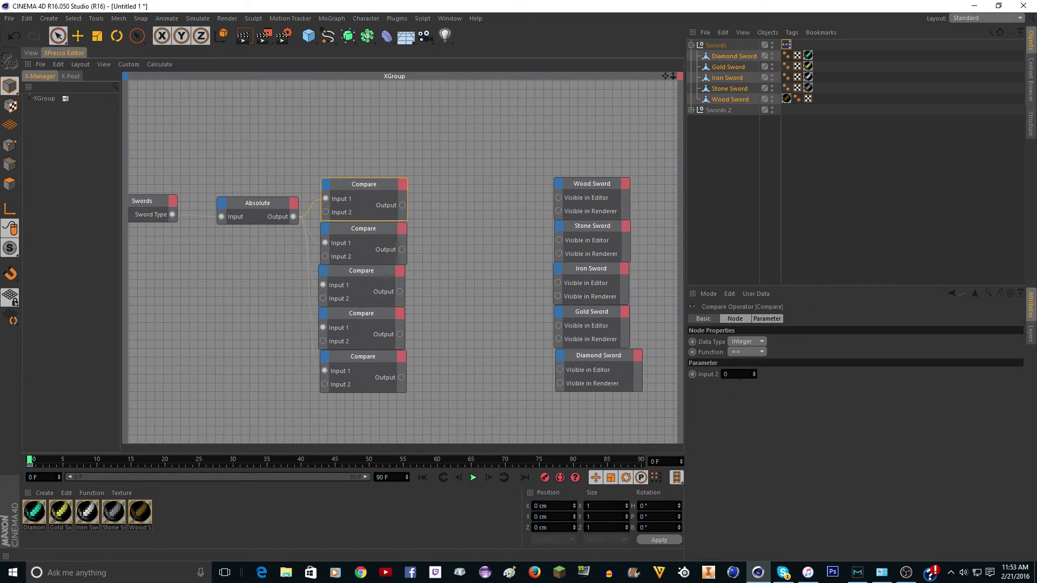
{"action": "type", "text": "1"}
{"action": "left_click", "coordinate": [352, 231]}
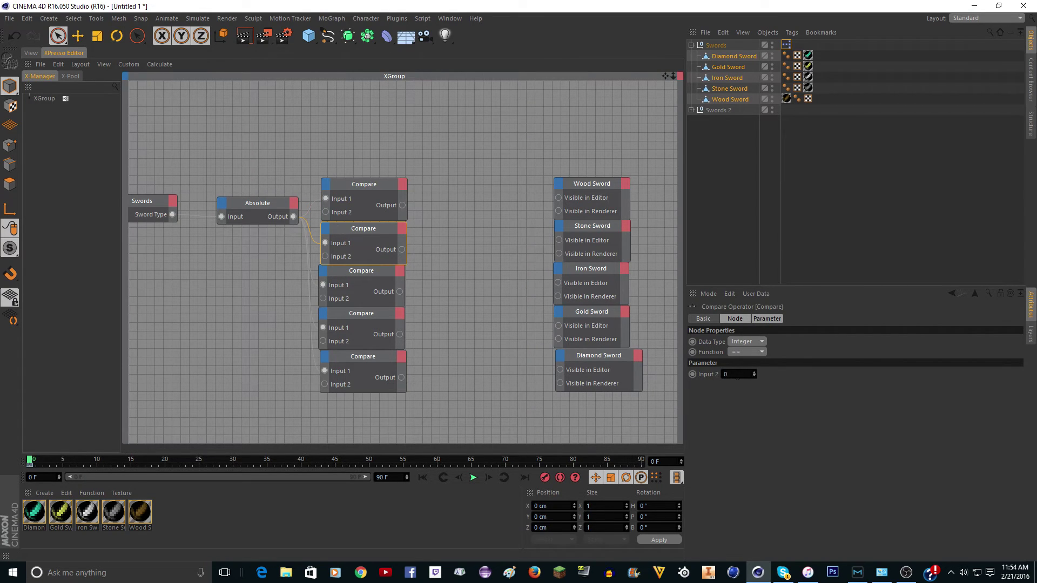
{"action": "left_click", "coordinate": [354, 272]}
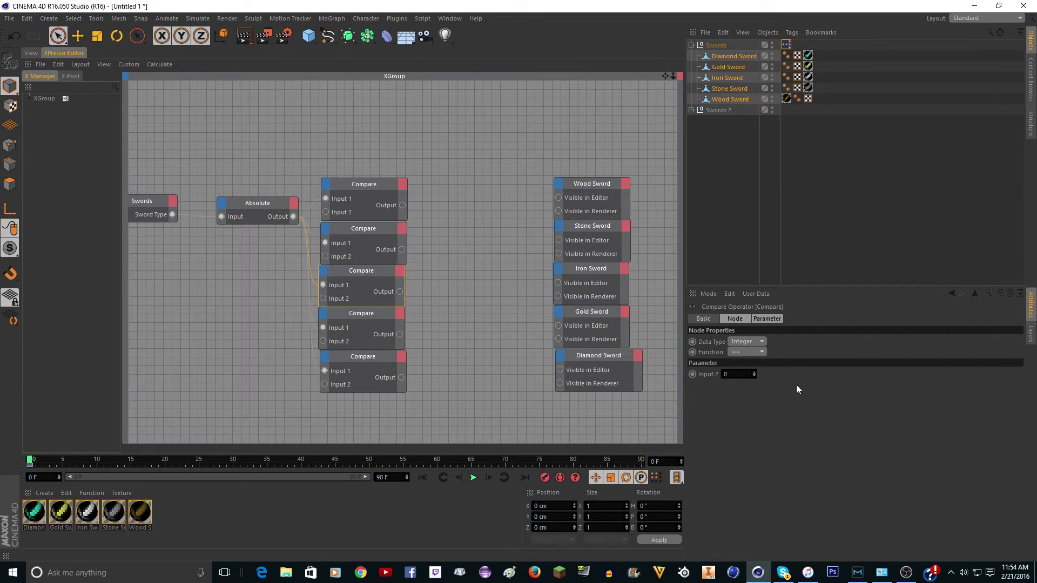
{"action": "left_click", "coordinate": [361, 314]}
{"action": "left_click", "coordinate": [727, 374]}
{"action": "type", "text": "3"}
{"action": "left_click", "coordinate": [363, 361]}
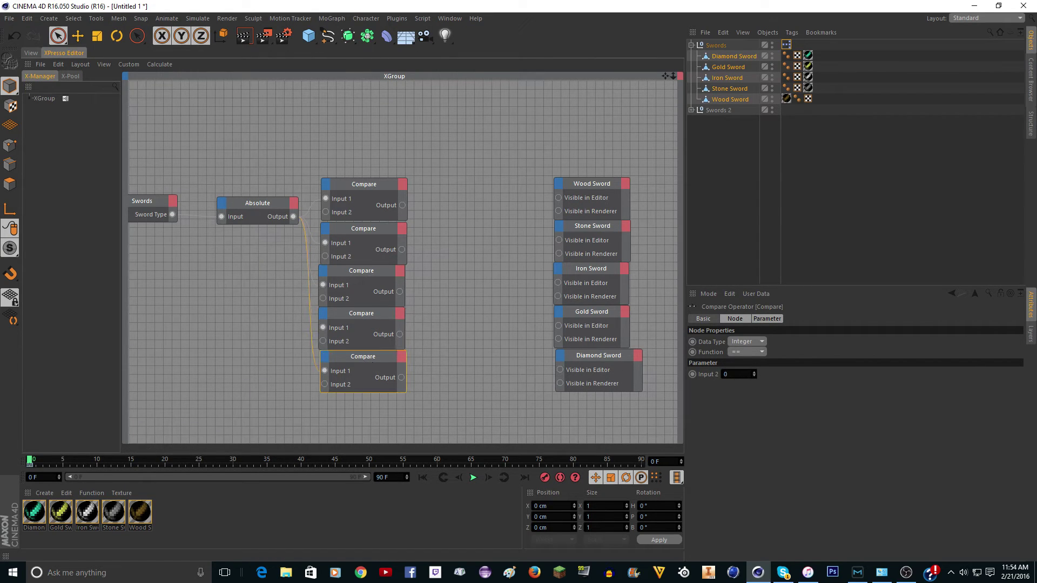
{"action": "type", "text": "5"}
{"action": "key", "text": "Return"}
- Add a Bool NOT node to the XPresso graph beside the top Compare node
{"action": "left_click", "coordinate": [372, 185]}
{"action": "right_click", "coordinate": [481, 207]}
{"action": "mouse_move", "coordinate": [495, 211]}
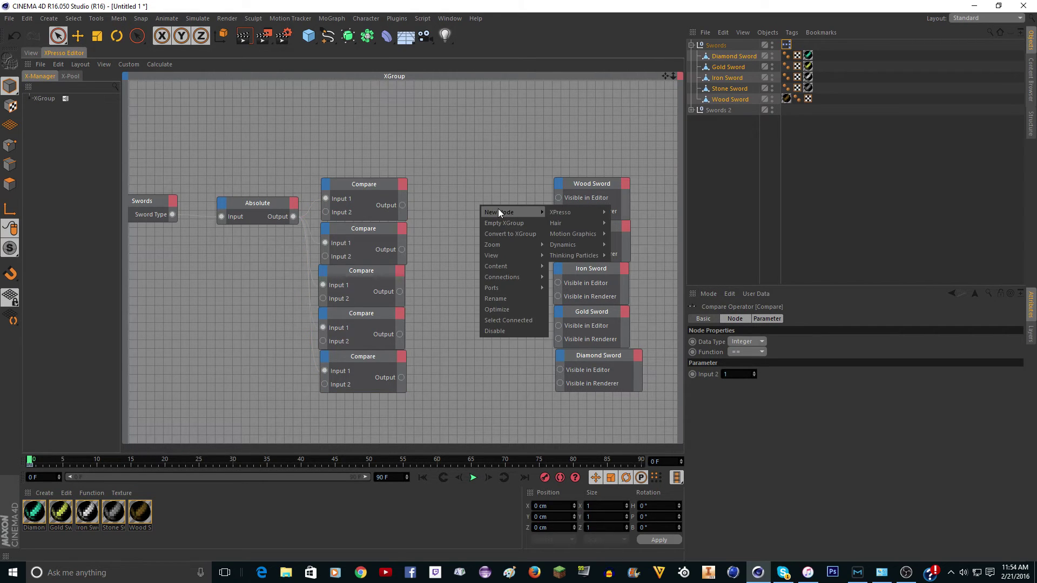
{"action": "mouse_move", "coordinate": [575, 214]}
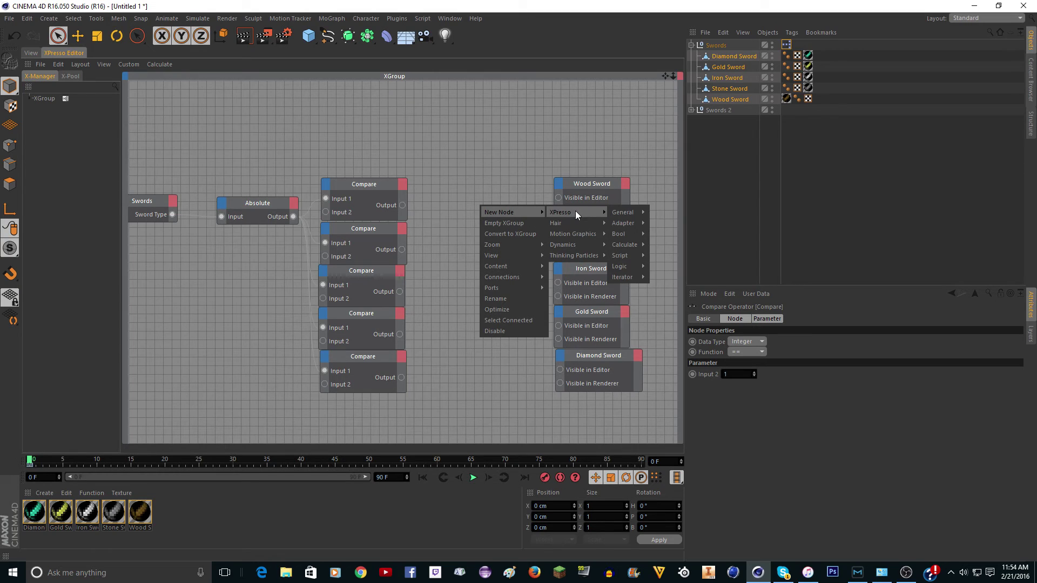
{"action": "mouse_move", "coordinate": [630, 234]}
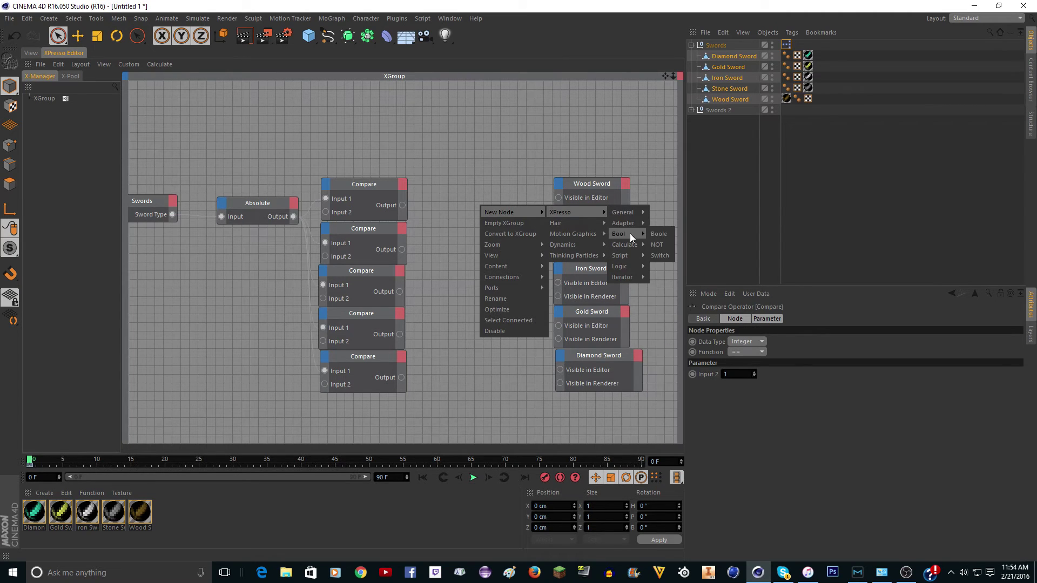
{"action": "left_click", "coordinate": [666, 248]}
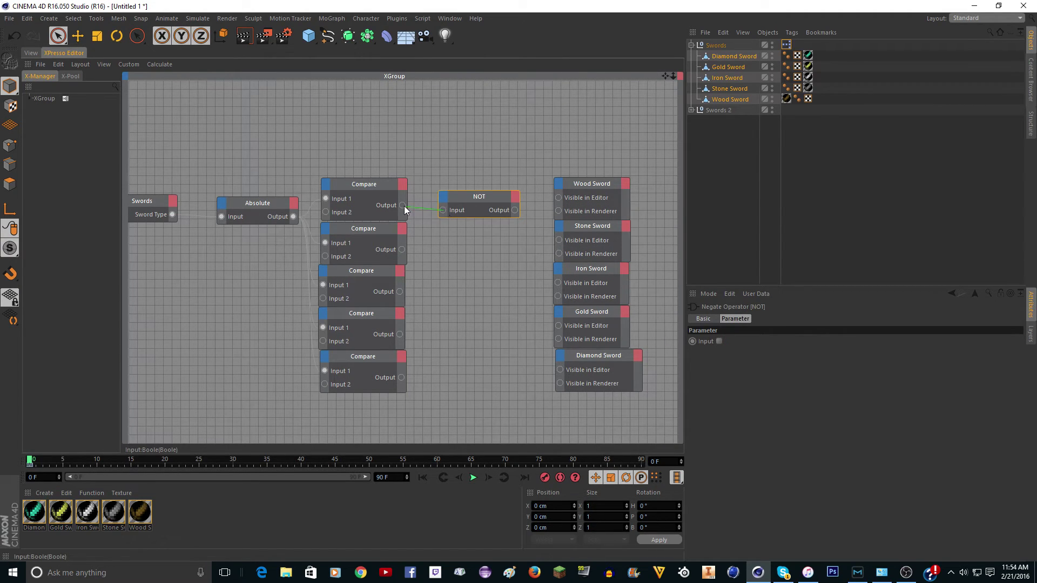
- Duplicate the NOT node to five and wire the Compare results into their inputs
{"action": "left_click_drag", "start_coordinate": [404, 206], "coordinate": [403, 205]}
{"action": "left_click_drag", "start_coordinate": [469, 206], "coordinate": [481, 309], "text": "ctrl"}
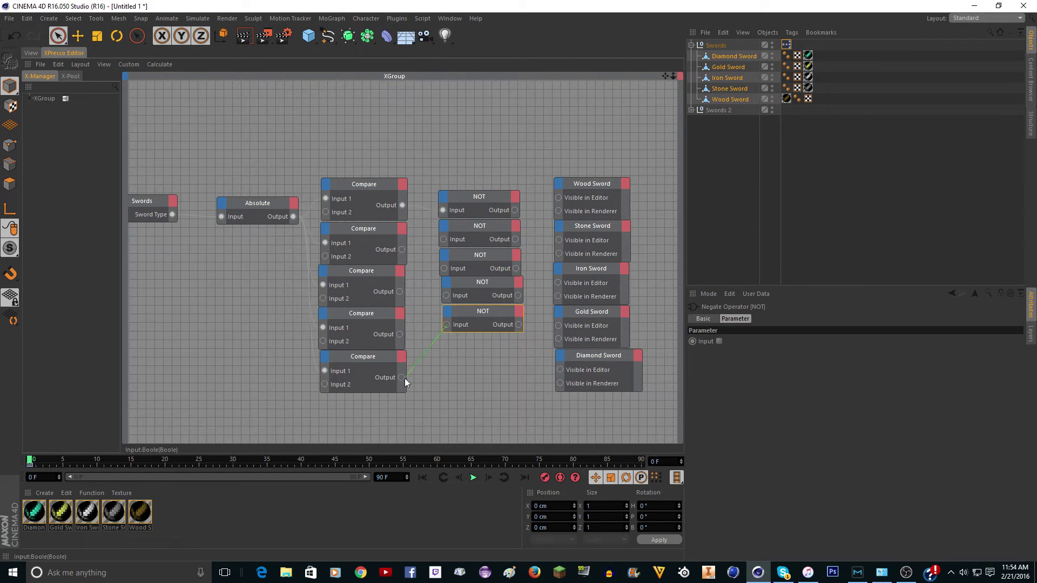
{"action": "left_click_drag", "start_coordinate": [404, 378], "coordinate": [403, 379]}
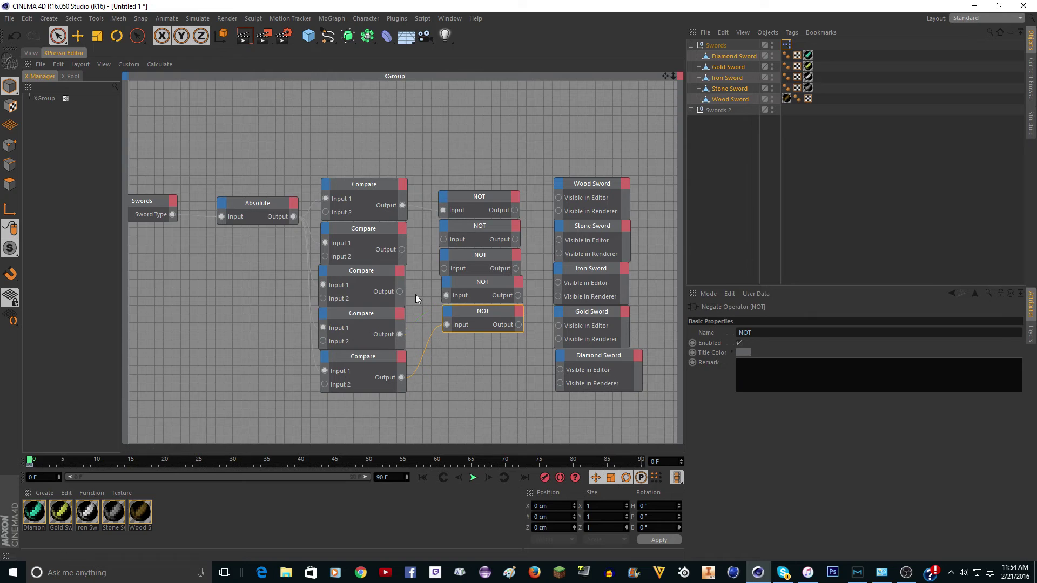
{"action": "left_click_drag", "start_coordinate": [445, 271], "coordinate": [443, 267]}
- Wire the first NOT to Wood Sword's editor and render visibility, the second to Stone Sword
{"action": "left_click", "coordinate": [350, 189]}
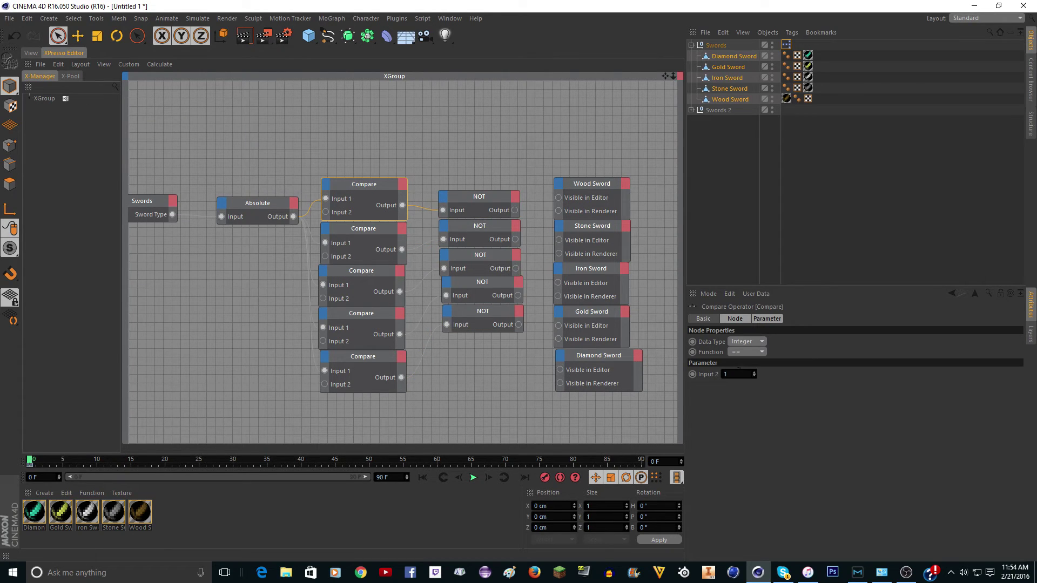
{"action": "left_click", "coordinate": [476, 205]}
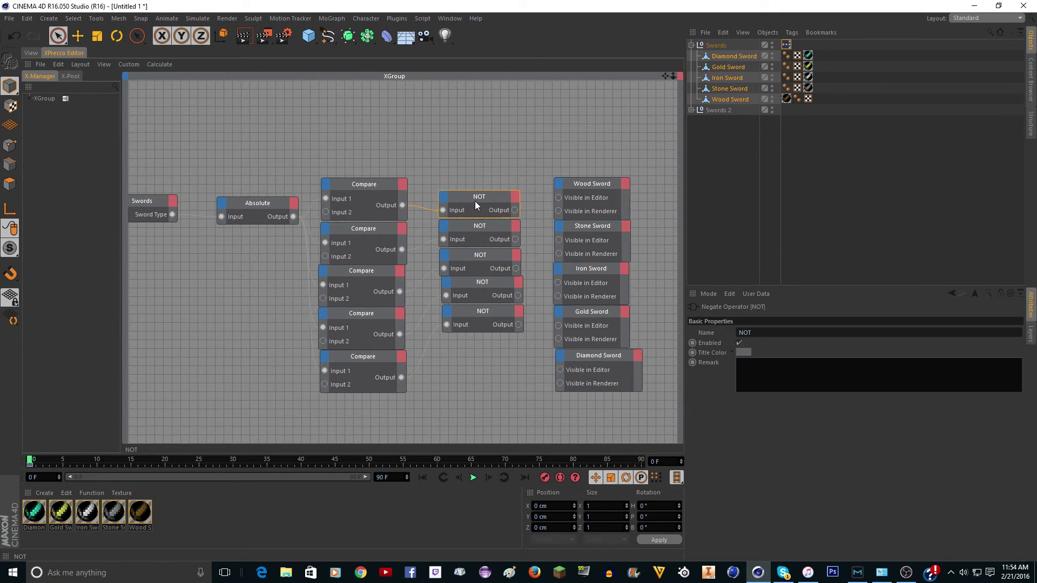
{"action": "left_click", "coordinate": [362, 185]}
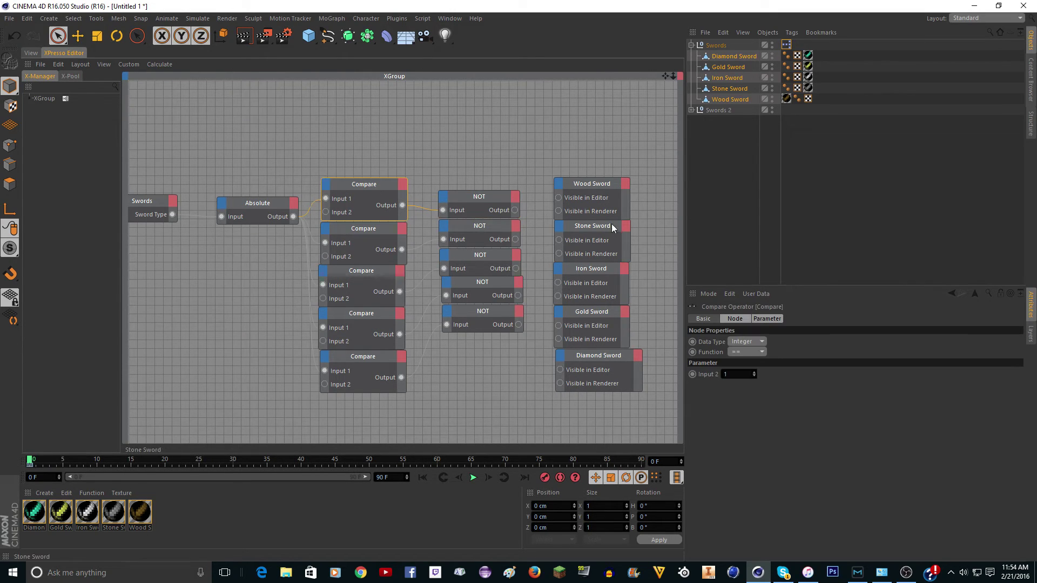
{"action": "left_click", "coordinate": [457, 202]}
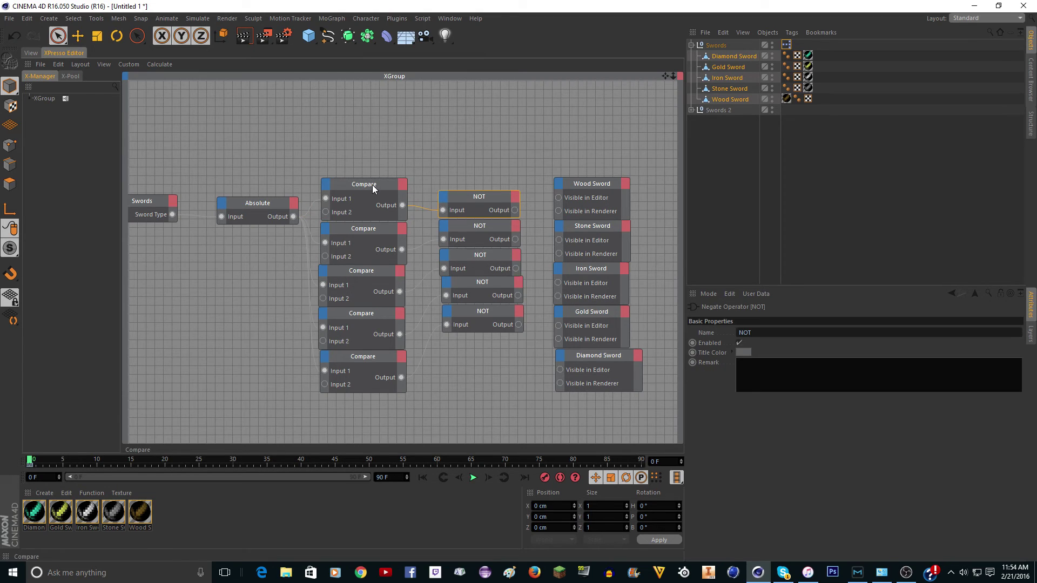
{"action": "left_click", "coordinate": [371, 185]}
{"action": "left_click", "coordinate": [461, 199]}
{"action": "left_click_drag", "start_coordinate": [511, 211], "coordinate": [560, 210]}
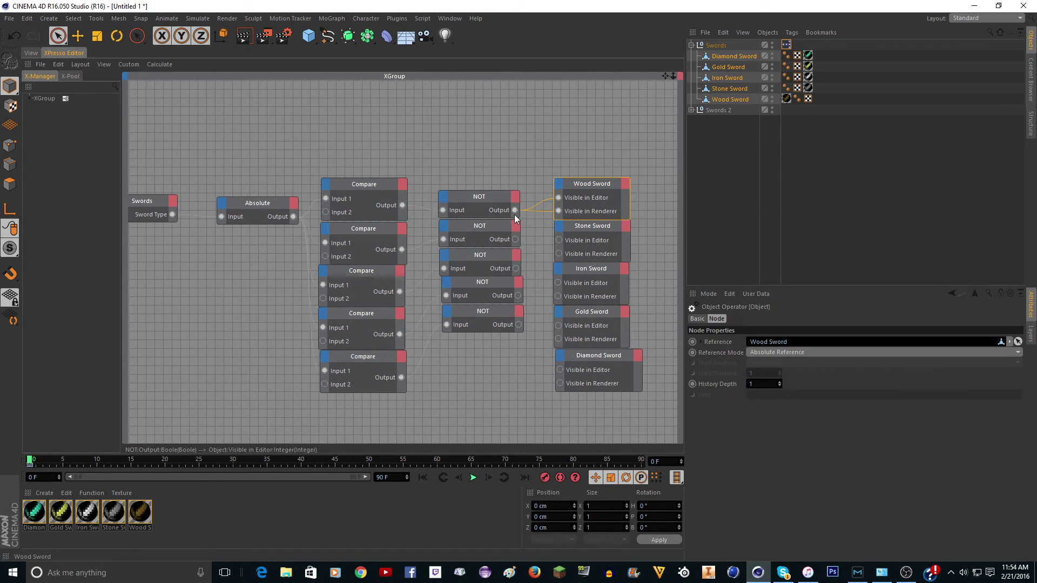
{"action": "left_click", "coordinate": [383, 229]}
{"action": "left_click", "coordinate": [462, 225]}
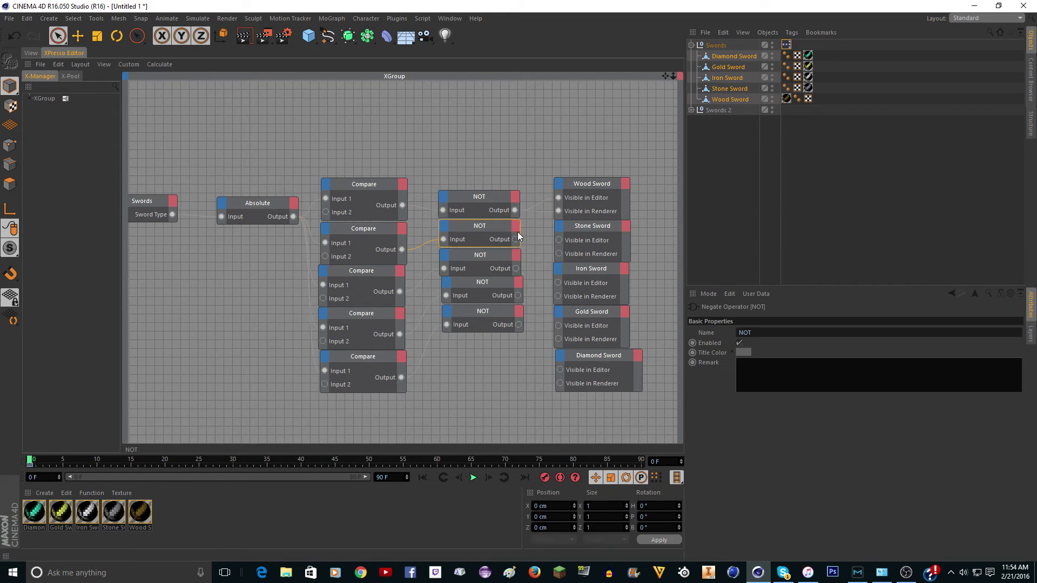
{"action": "mouse_move", "coordinate": [516, 239]}
{"action": "left_mouse_down"}
{"action": "mouse_move", "coordinate": [565, 232]}
{"action": "mouse_move", "coordinate": [536, 245]}
{"action": "mouse_move", "coordinate": [516, 240]}
{"action": "left_mouse_up"}
- Wire the third, fourth and fifth NOTs to Iron, Gold and Diamond Sword visibility inputs
{"action": "left_click_drag", "start_coordinate": [557, 283], "coordinate": [517, 270]}
{"action": "left_click_drag", "start_coordinate": [563, 333], "coordinate": [560, 326]}
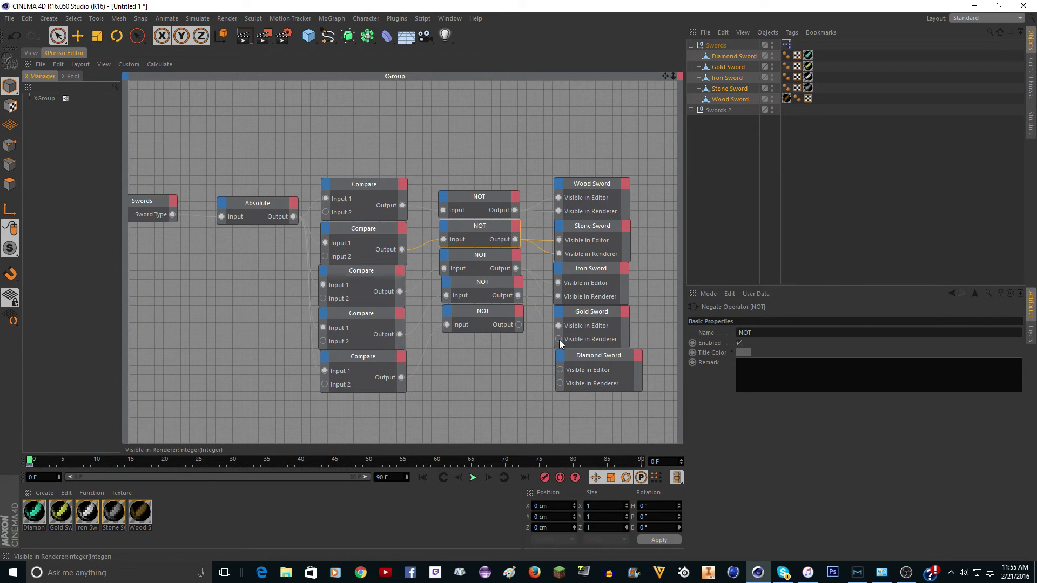
{"action": "left_click_drag", "start_coordinate": [519, 299], "coordinate": [519, 297]}
{"action": "left_click_drag", "start_coordinate": [551, 359], "coordinate": [562, 371]}
{"action": "left_click_drag", "start_coordinate": [518, 325], "coordinate": [519, 325]}
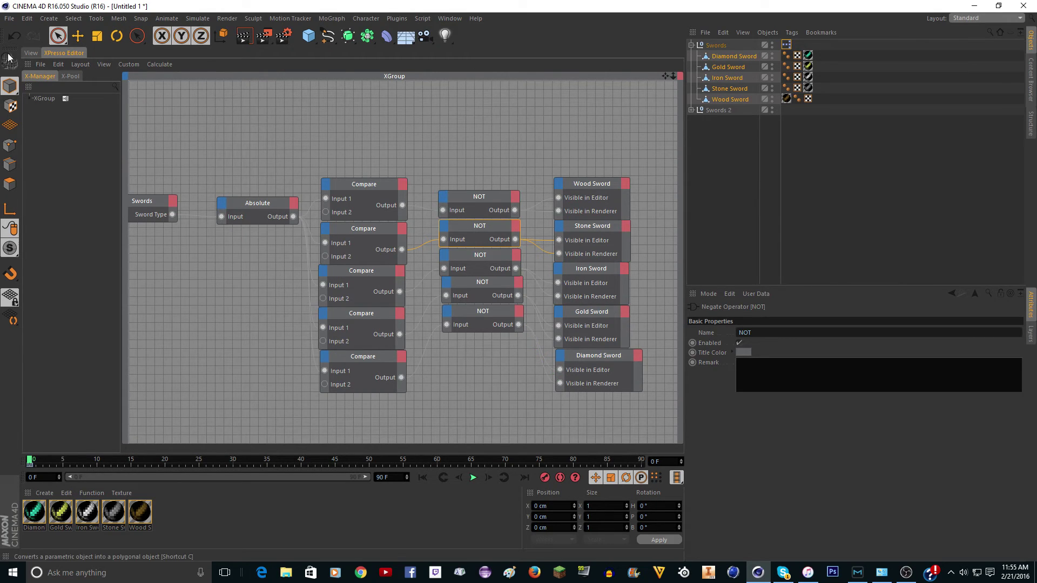
- In the 3D view, sweep the Swords null's Sword Type slider to test, undoing an accidental sword move
{"action": "left_click", "coordinate": [33, 50]}
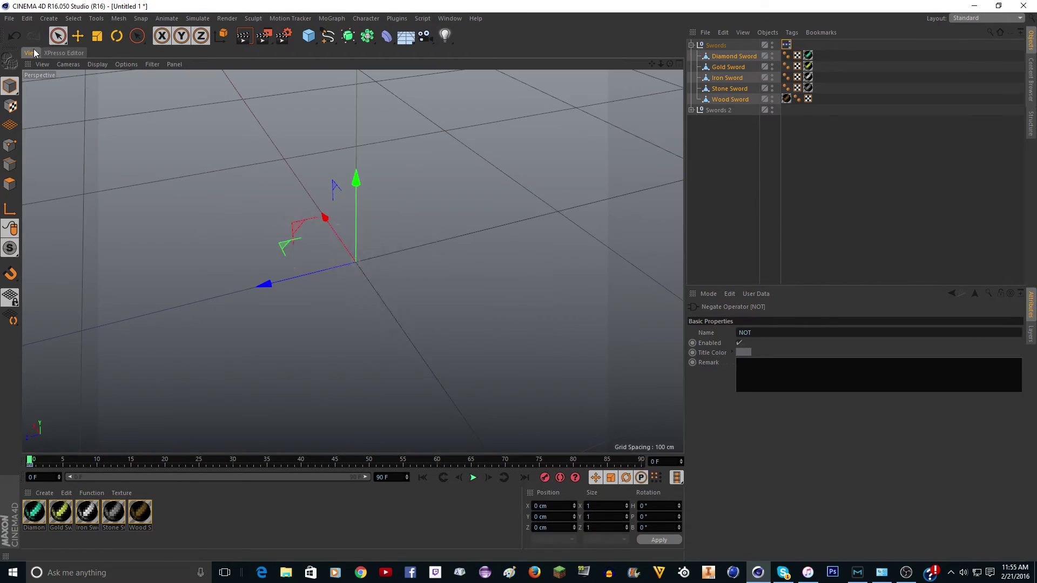
{"action": "left_click", "coordinate": [716, 45]}
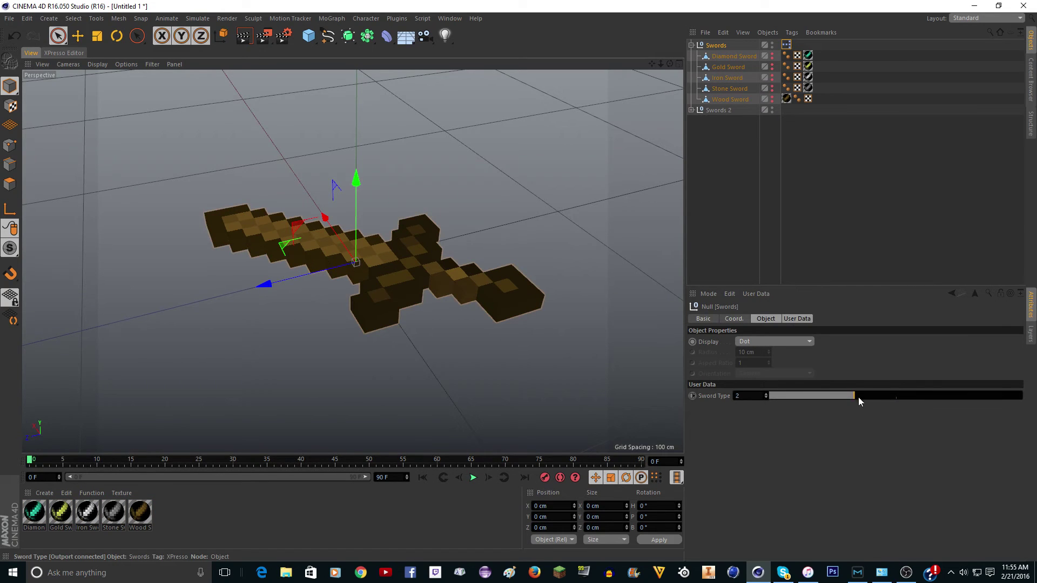
{"action": "left_click_drag", "start_coordinate": [858, 397], "coordinate": [941, 398]}
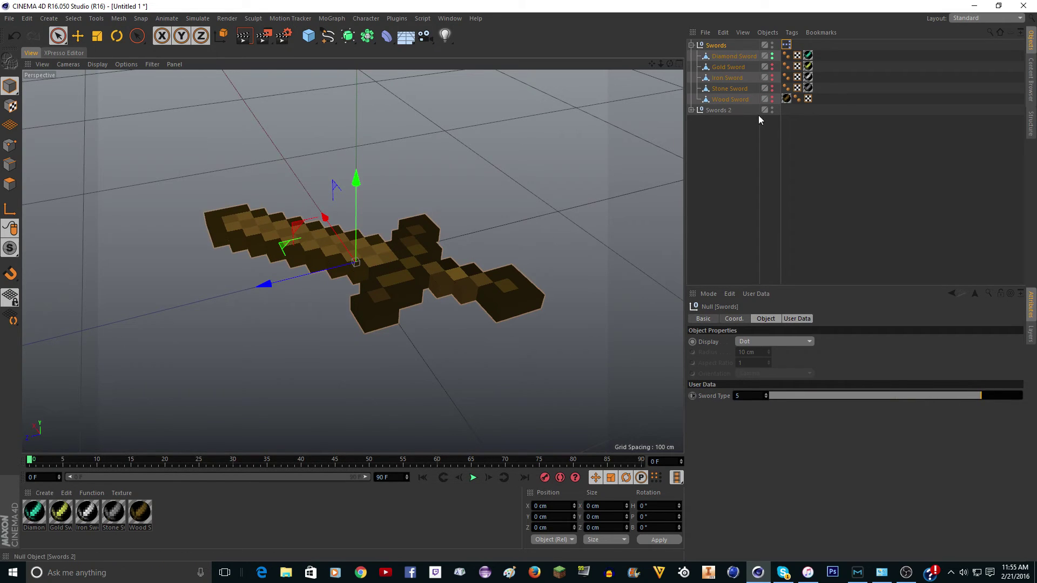
{"action": "left_click", "coordinate": [772, 110]}
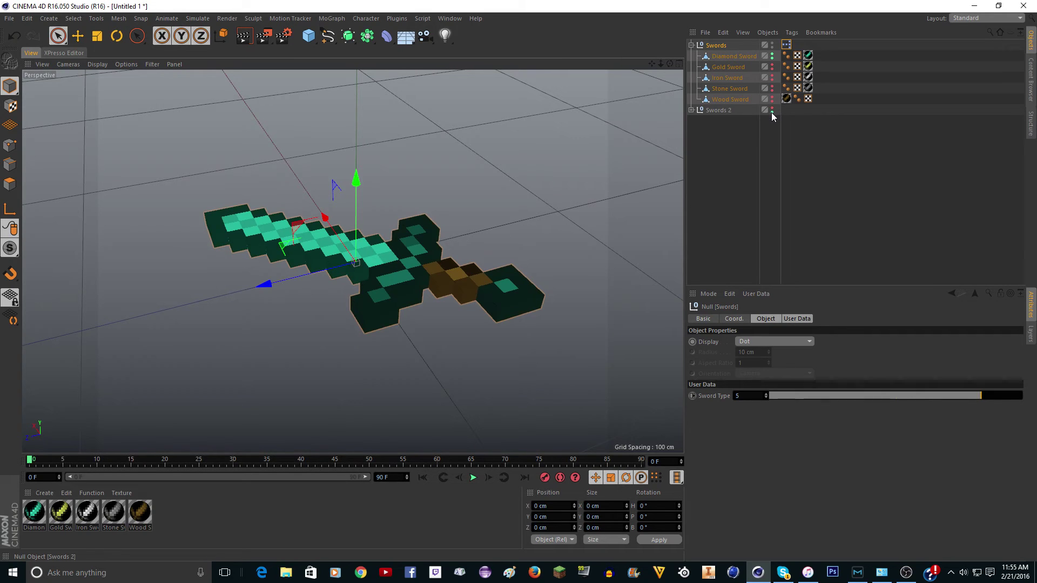
{"action": "left_click", "coordinate": [771, 395]}
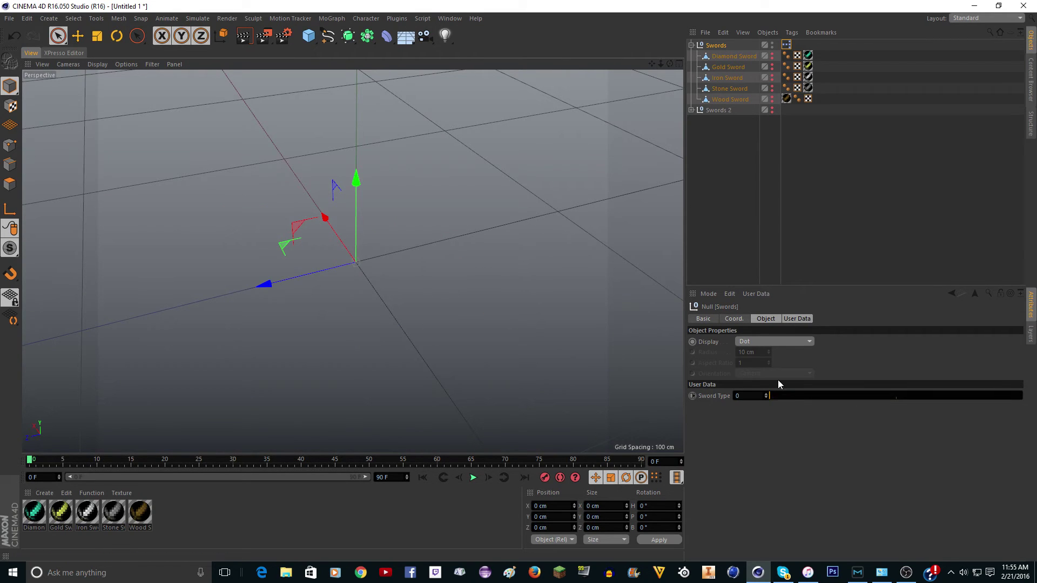
{"action": "left_click_drag", "start_coordinate": [780, 396], "coordinate": [958, 404]}
{"action": "left_click_drag", "start_coordinate": [355, 189], "coordinate": [390, 80]}
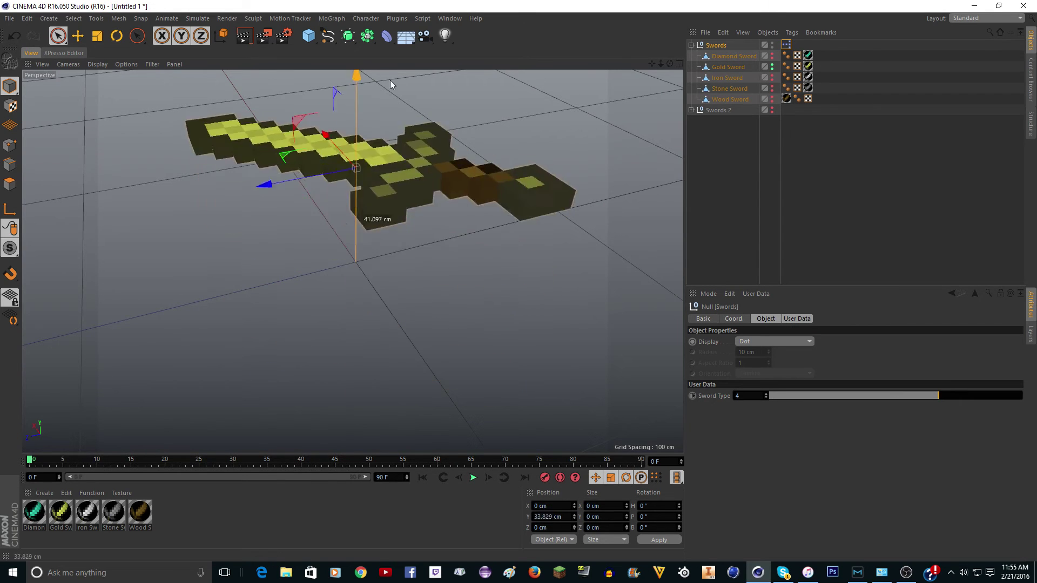
{"action": "key", "text": "ctrl+z"}
- Set Sword Type to 0, then add a Boolean user-data entry named Wood Sword to Swords 2
{"action": "left_click", "coordinate": [692, 45]}
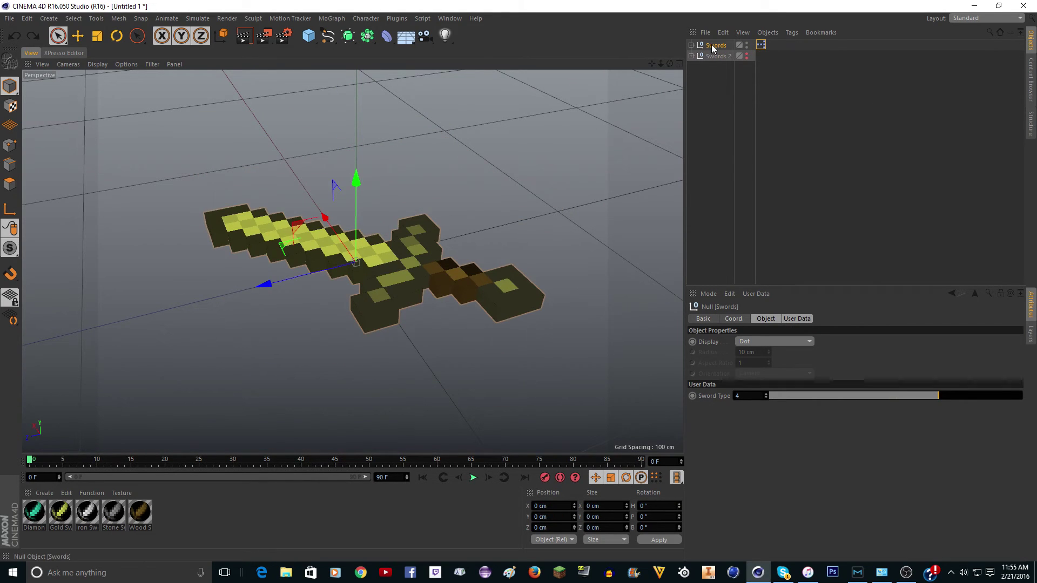
{"action": "left_click_drag", "start_coordinate": [776, 396], "coordinate": [738, 397]}
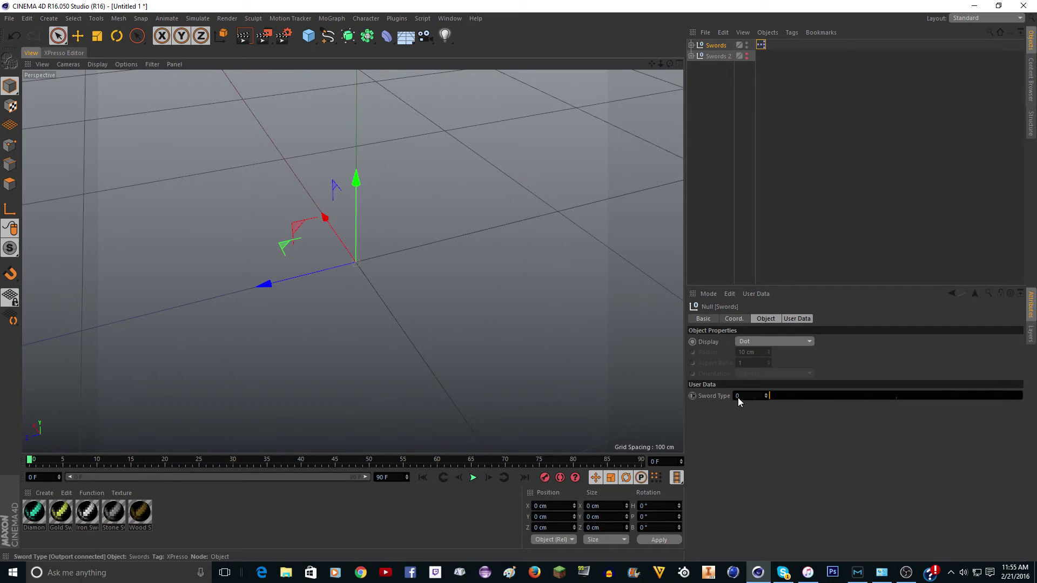
{"action": "left_click", "coordinate": [719, 55]}
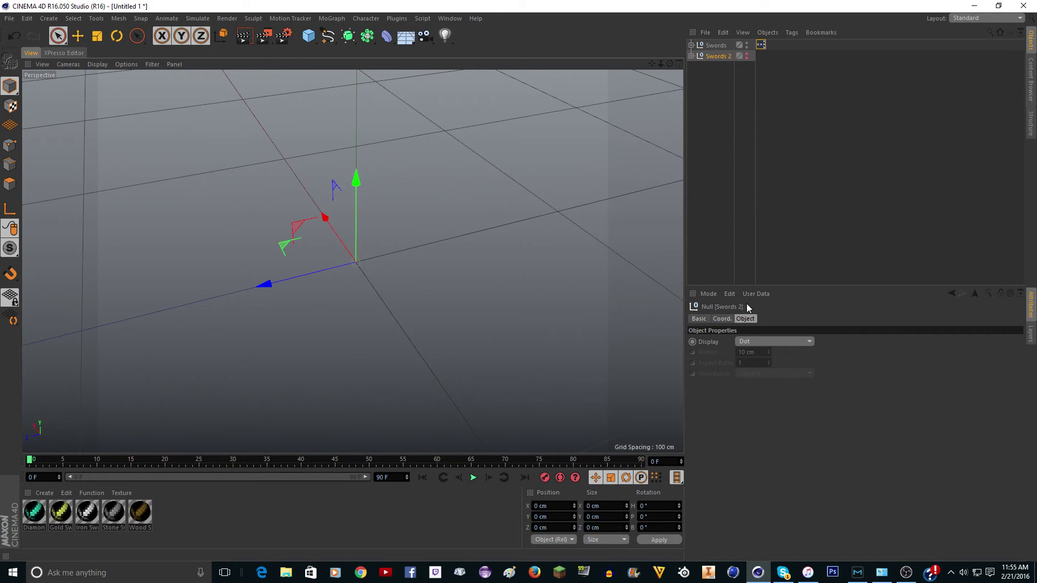
{"action": "left_click", "coordinate": [757, 293]}
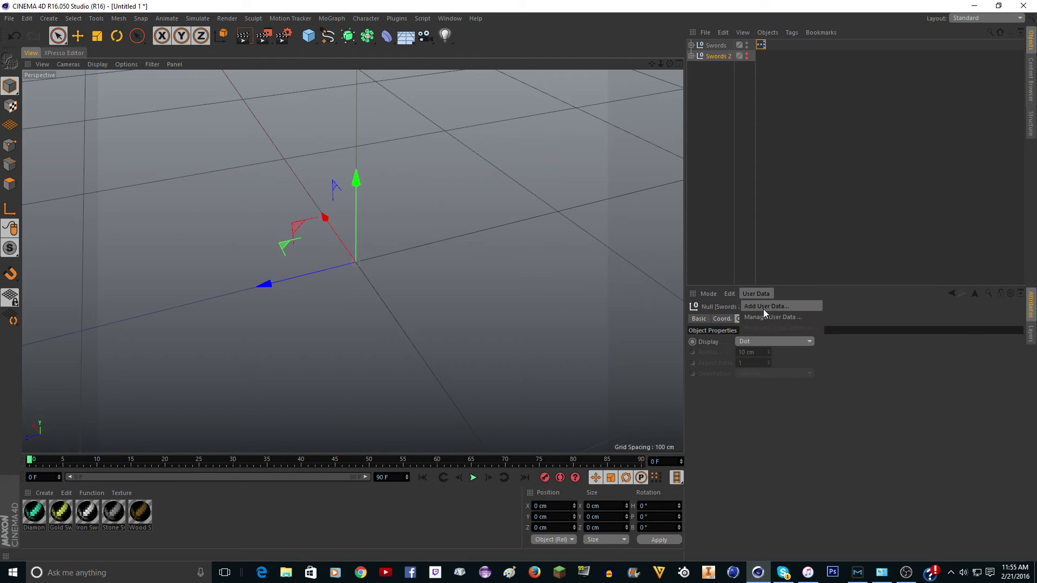
{"action": "left_click", "coordinate": [763, 309]}
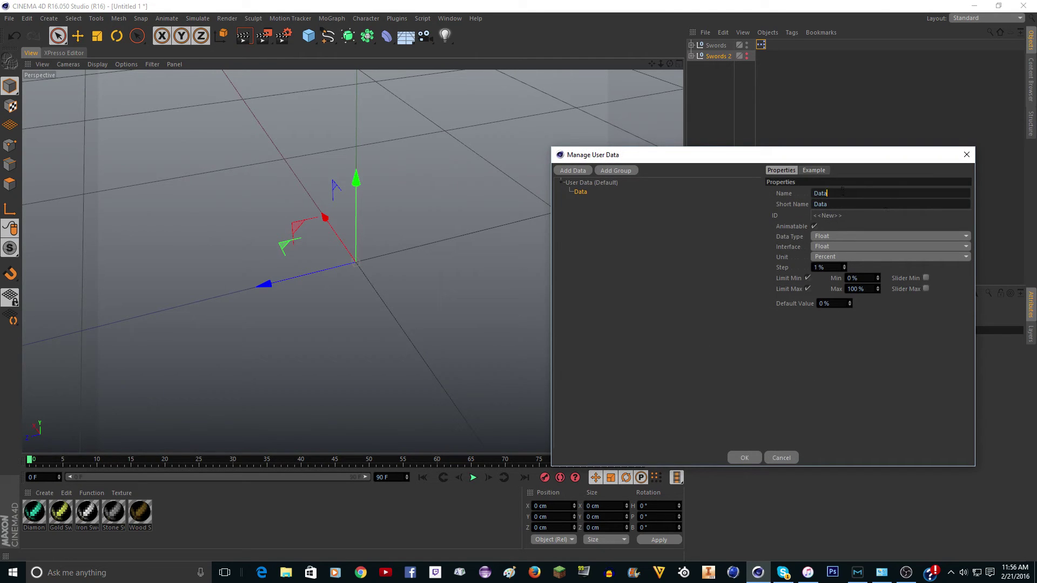
{"action": "left_click_drag", "start_coordinate": [842, 191], "coordinate": [797, 192]}
{"action": "type", "text": "Wood Sword"}
{"action": "key", "text": "Return"}
{"action": "left_click", "coordinate": [834, 236]}
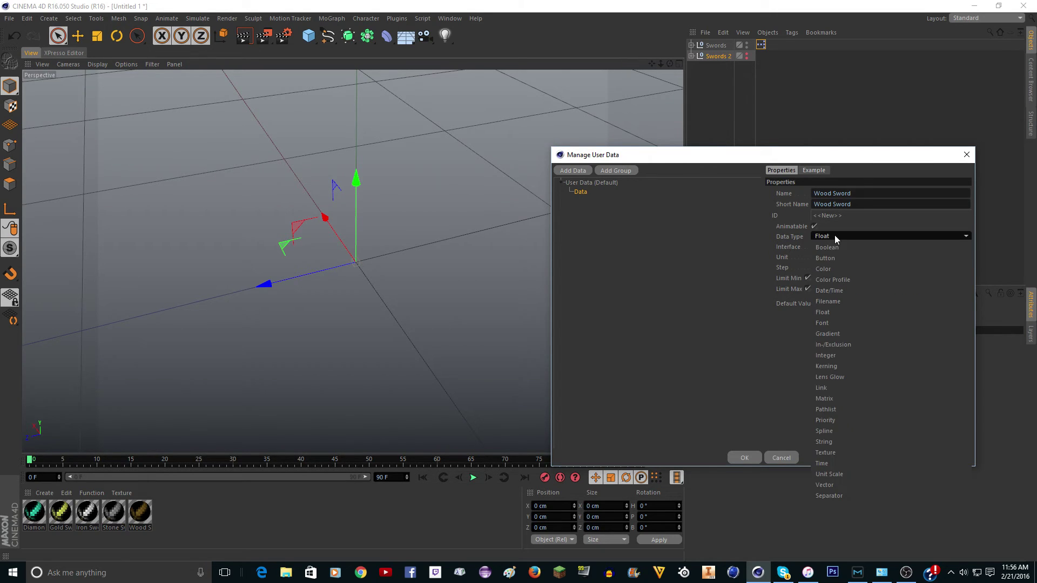
{"action": "left_click", "coordinate": [876, 248]}
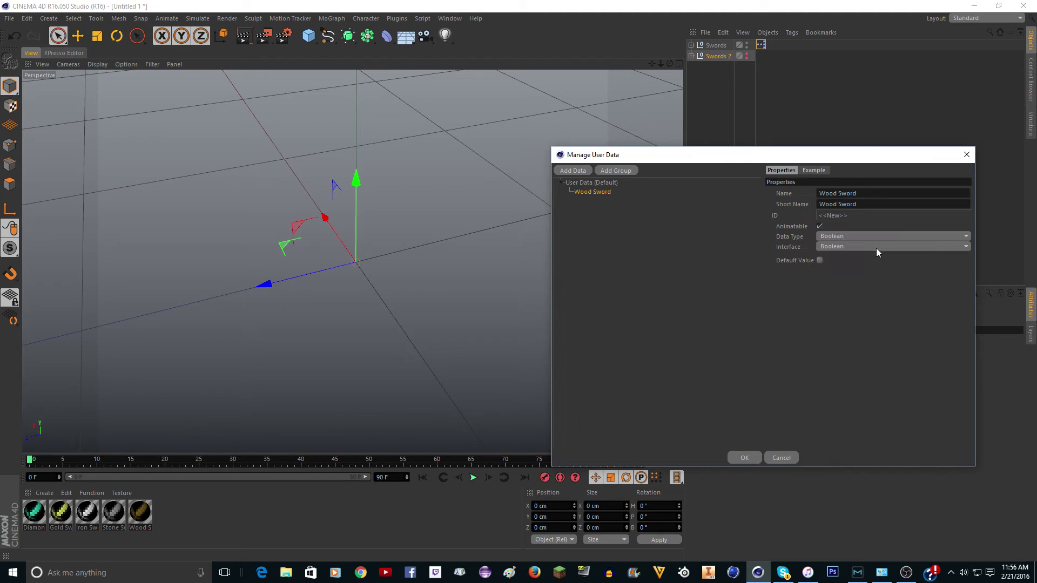
- Copy and paste the Wood Sword entry until there are five entries
{"action": "right_click", "coordinate": [595, 191]}
{"action": "right_click", "coordinate": [582, 202]}
{"action": "right_click", "coordinate": [594, 211]}
{"action": "left_click", "coordinate": [615, 229]}
{"action": "right_click", "coordinate": [601, 221]}
{"action": "left_click", "coordinate": [616, 238]}
- Rename the second and third entries to Stone Sword and Iron Sword
{"action": "double_click", "coordinate": [825, 193]}
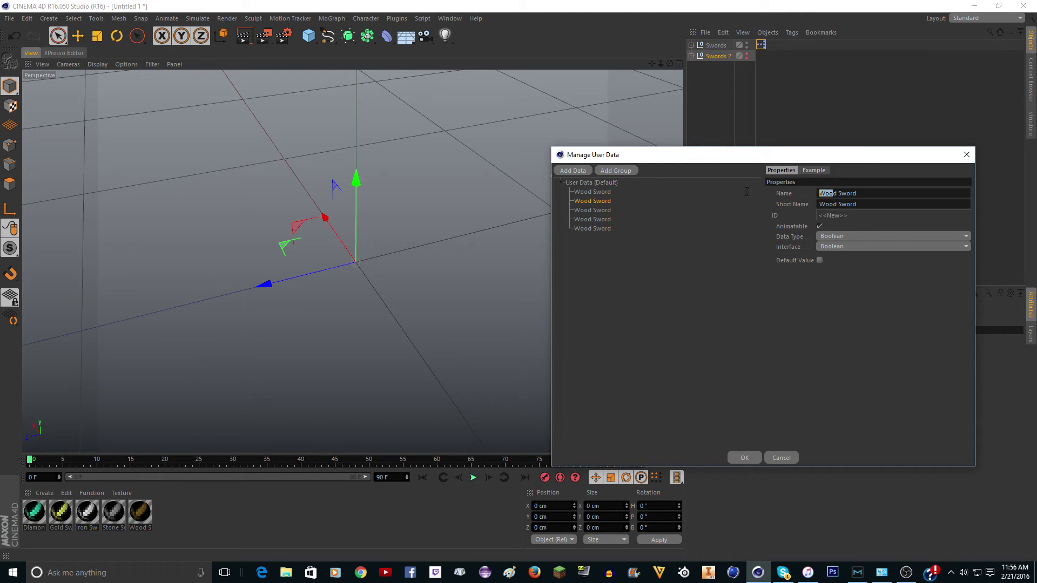
{"action": "key", "text": "Delete"}
{"action": "key", "text": "Delete"}
{"action": "type", "text": "Stone"}
{"action": "left_click", "coordinate": [656, 208]}
{"action": "double_click", "coordinate": [828, 193]}
{"action": "key", "text": "Delete"}
{"action": "key", "text": "Delete"}
{"action": "type", "text": "D"}
{"action": "key", "text": "BackSpace"}
{"action": "key", "text": "BackSpace"}
{"action": "type", "text": "Iron"}
- Rename the last two entries to Gold Sword and Diamond Sword and confirm the dialog
{"action": "left_click", "coordinate": [597, 218]}
{"action": "left_click_drag", "start_coordinate": [835, 193], "coordinate": [750, 193]}
{"action": "type", "text": "Gol"}
{"action": "left_click", "coordinate": [632, 227]}
{"action": "left_click_drag", "start_coordinate": [836, 193], "coordinate": [708, 192]}
{"action": "type", "text": "Diamond"}
{"action": "key", "text": "Return"}
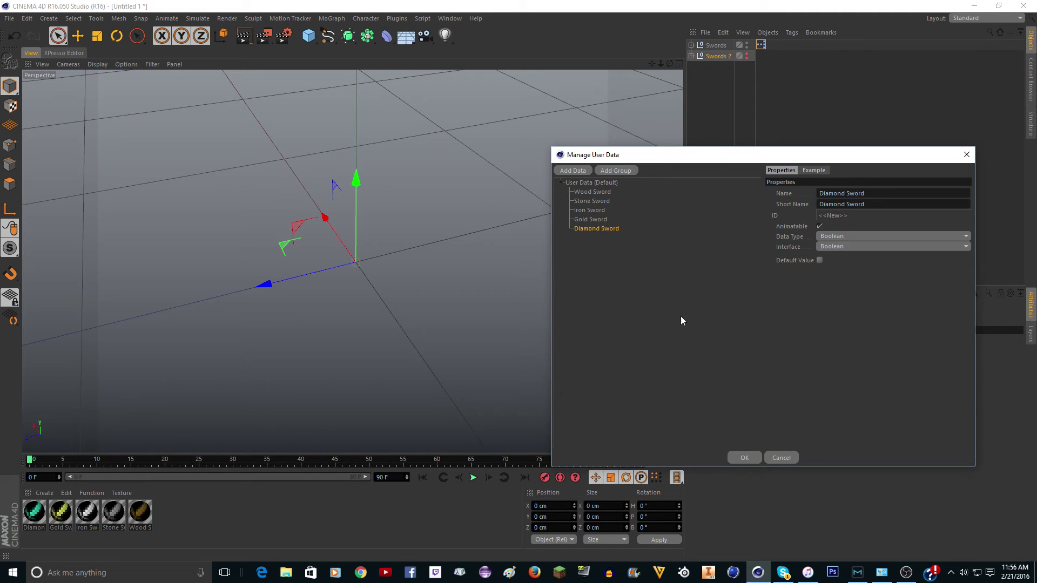
{"action": "left_click", "coordinate": [745, 458]}
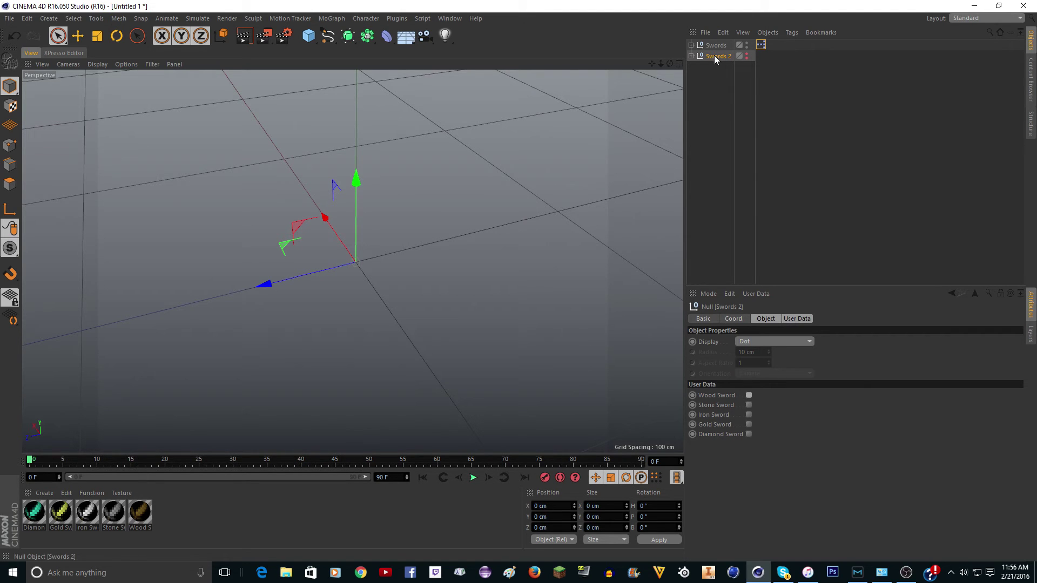
- Unhide Swords 2, give it an XPresso tag, and drop Swords 2 into the graph as a node
{"action": "left_click", "coordinate": [747, 57]}
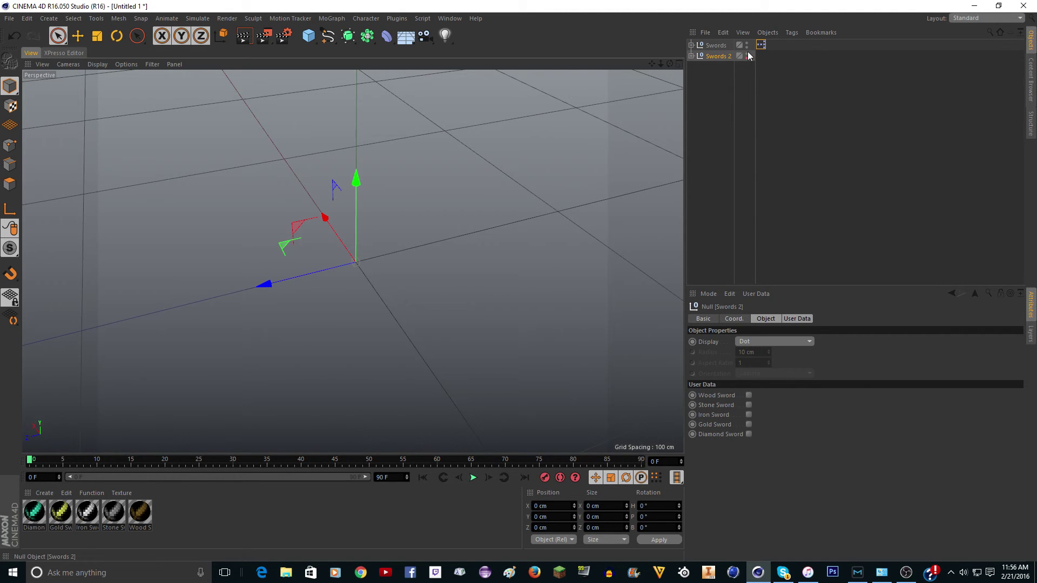
{"action": "right_click", "coordinate": [711, 55]}
{"action": "mouse_move", "coordinate": [753, 61]}
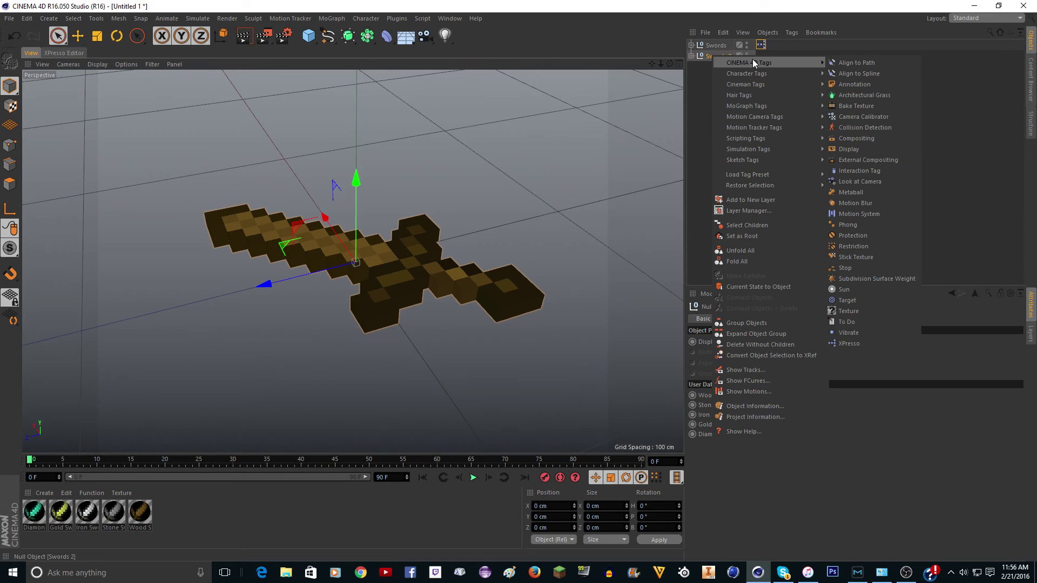
{"action": "left_click", "coordinate": [850, 344]}
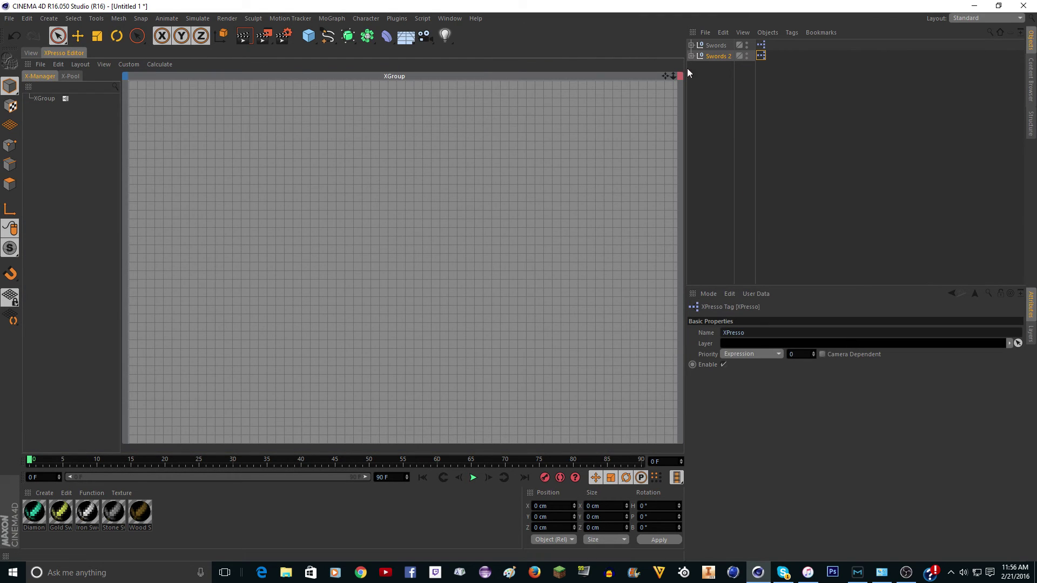
{"action": "left_click_drag", "start_coordinate": [707, 55], "coordinate": [242, 222]}
- Add Diamond Sword and Gold Sword user-data output ports to the Swords 2 node
{"action": "left_click", "coordinate": [719, 45]}
{"action": "left_click", "coordinate": [724, 56]}
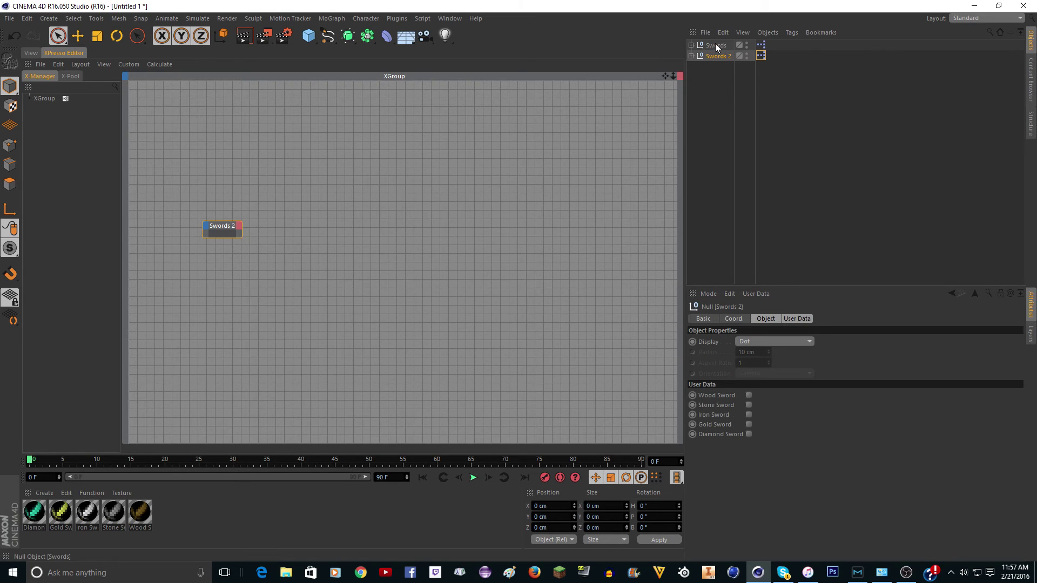
{"action": "left_click", "coordinate": [715, 45]}
{"action": "left_click", "coordinate": [711, 55]}
{"action": "left_click", "coordinate": [226, 229]}
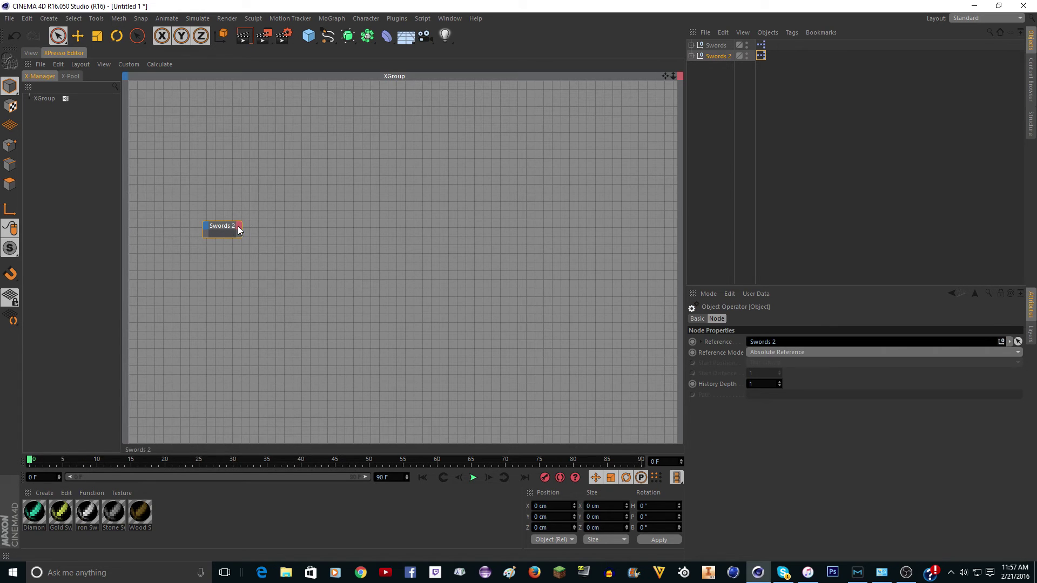
{"action": "left_click", "coordinate": [237, 226]}
{"action": "left_click", "coordinate": [239, 223]}
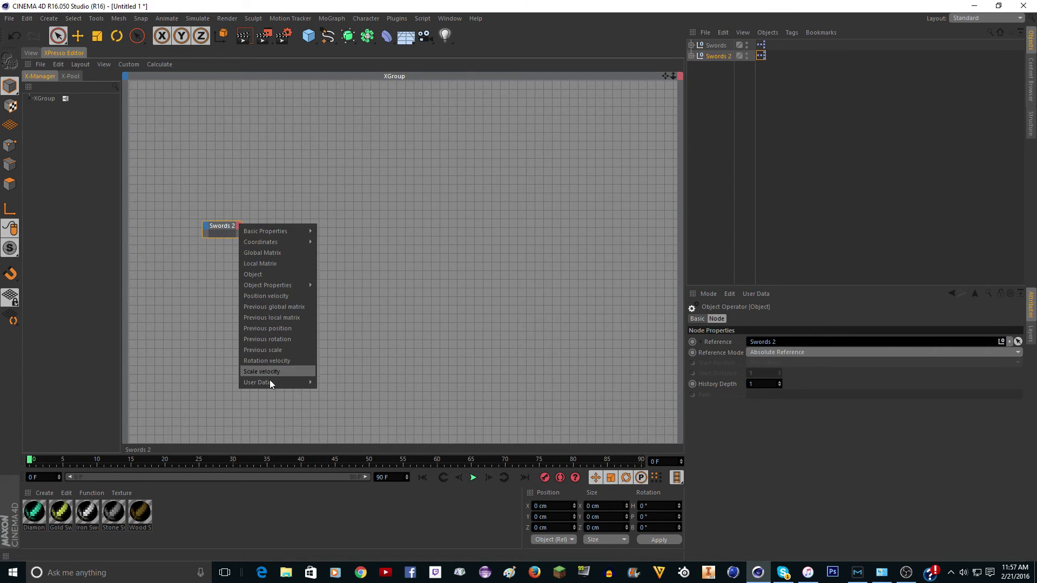
{"action": "mouse_move", "coordinate": [273, 381]}
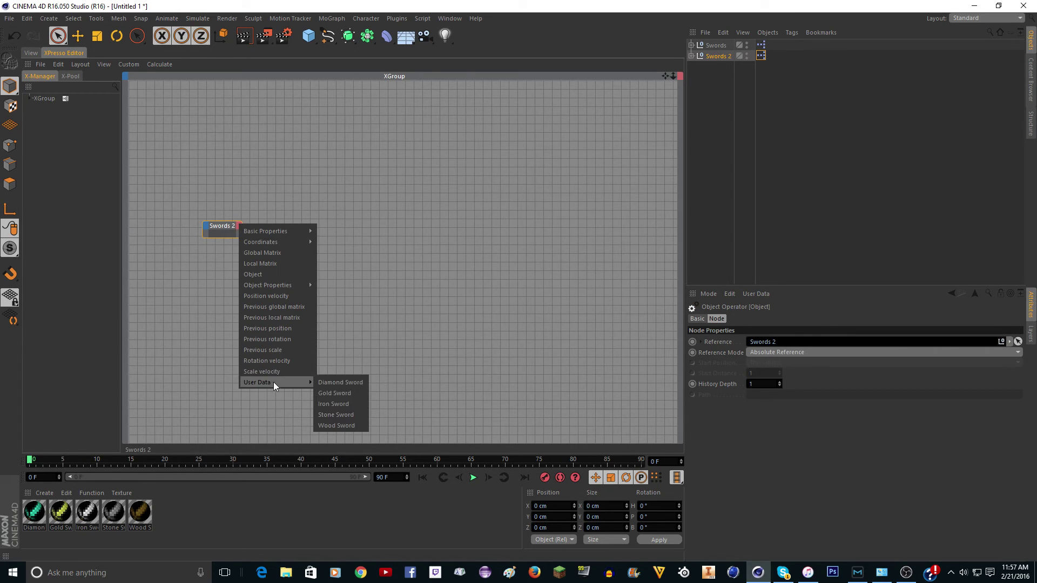
{"action": "left_click", "coordinate": [345, 382]}
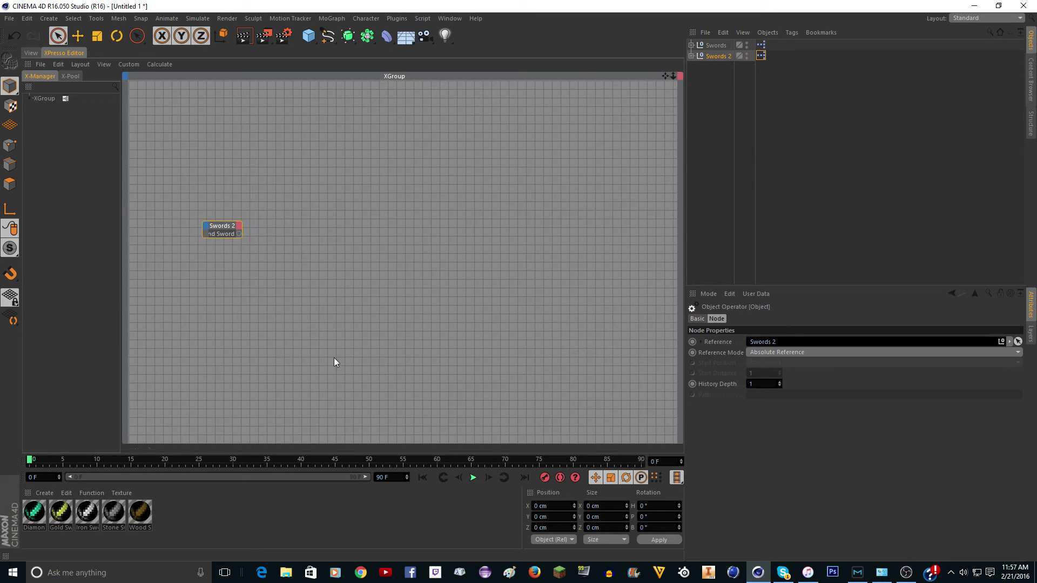
{"action": "left_click", "coordinate": [240, 228]}
{"action": "mouse_move", "coordinate": [292, 384]}
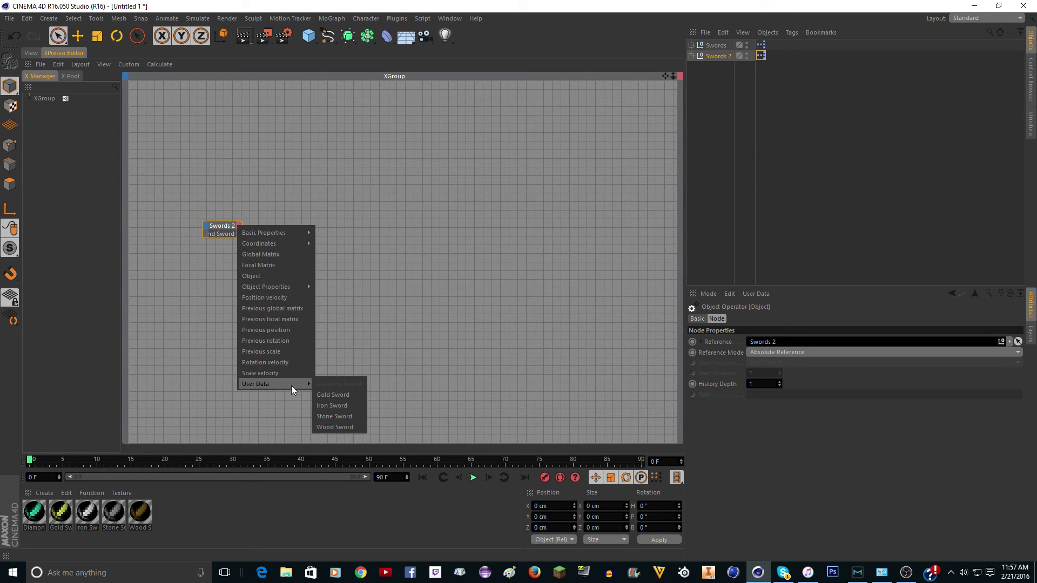
{"action": "left_click", "coordinate": [350, 394]}
- Add Iron Sword, Stone Sword and Wood Sword output ports to the Swords 2 node
{"action": "left_click", "coordinate": [239, 228]}
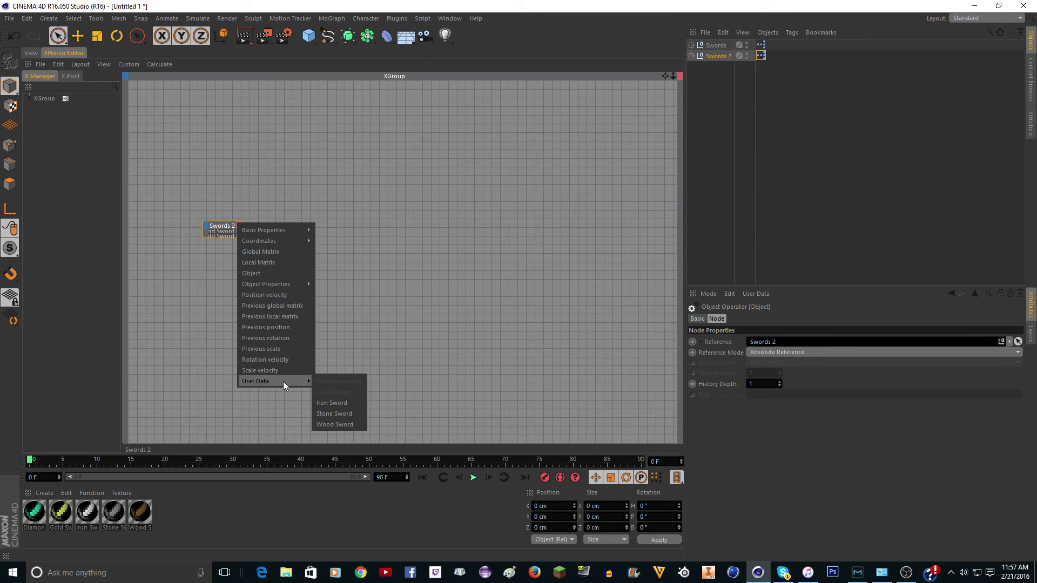
{"action": "left_click", "coordinate": [324, 402]}
{"action": "left_click", "coordinate": [239, 227]}
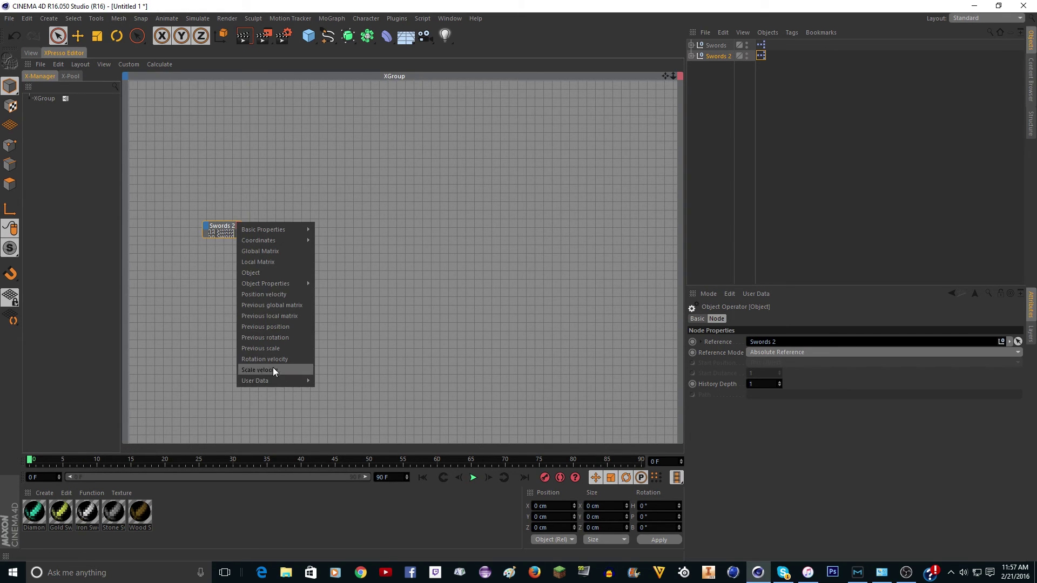
{"action": "left_click", "coordinate": [326, 401]}
{"action": "left_click", "coordinate": [241, 222]}
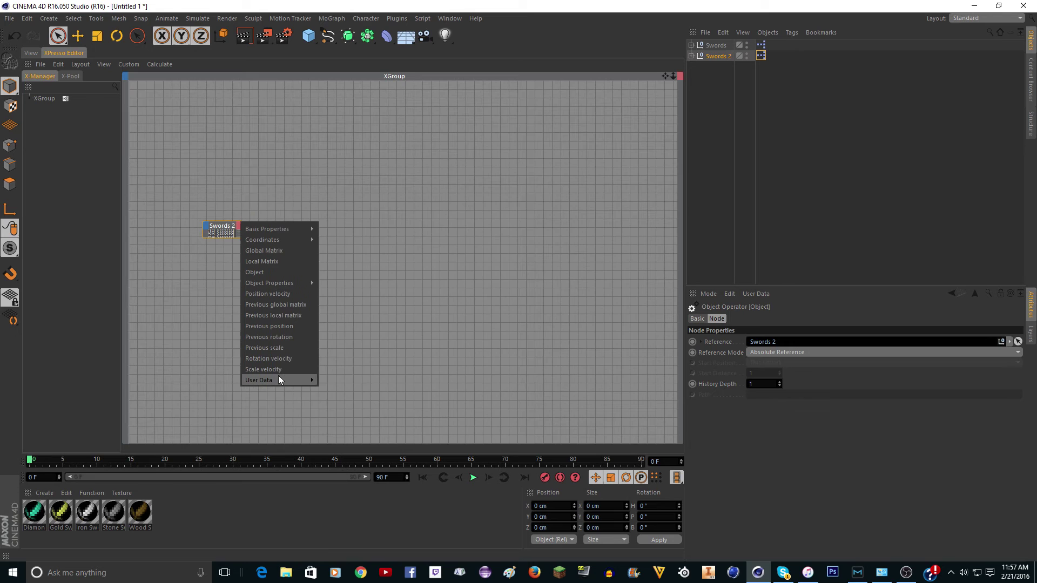
{"action": "left_click", "coordinate": [335, 423]}
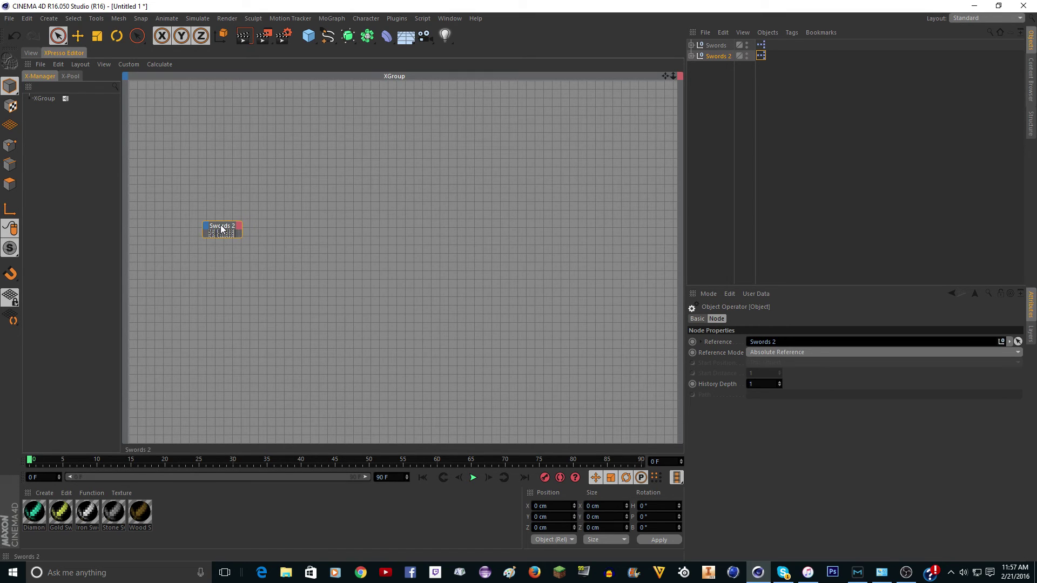
{"action": "left_click", "coordinate": [223, 244]}
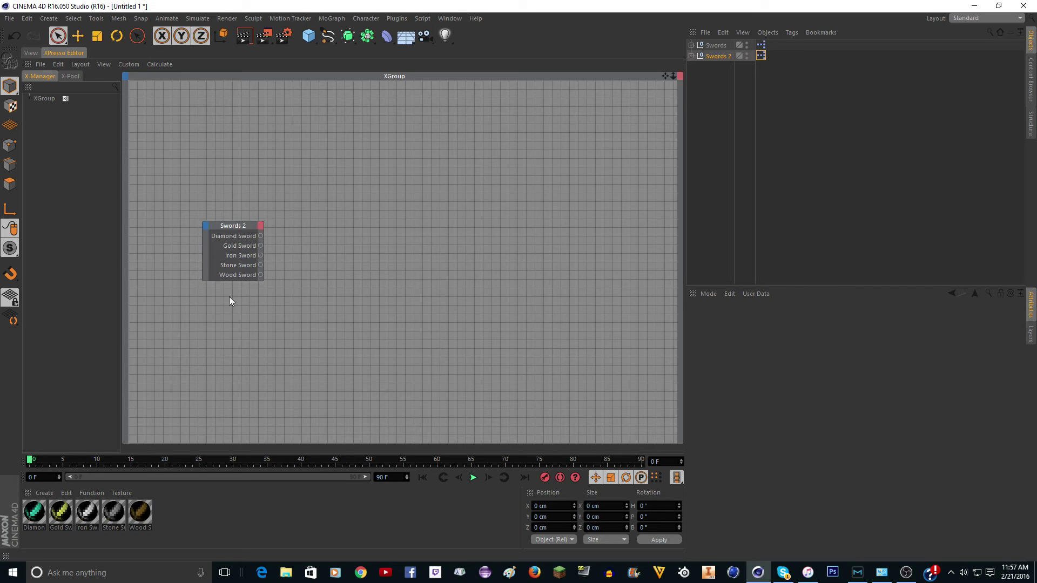
- Bring all five sword objects from Swords 2 into the graph as nodes and spread them apart
{"action": "left_click", "coordinate": [691, 56]}
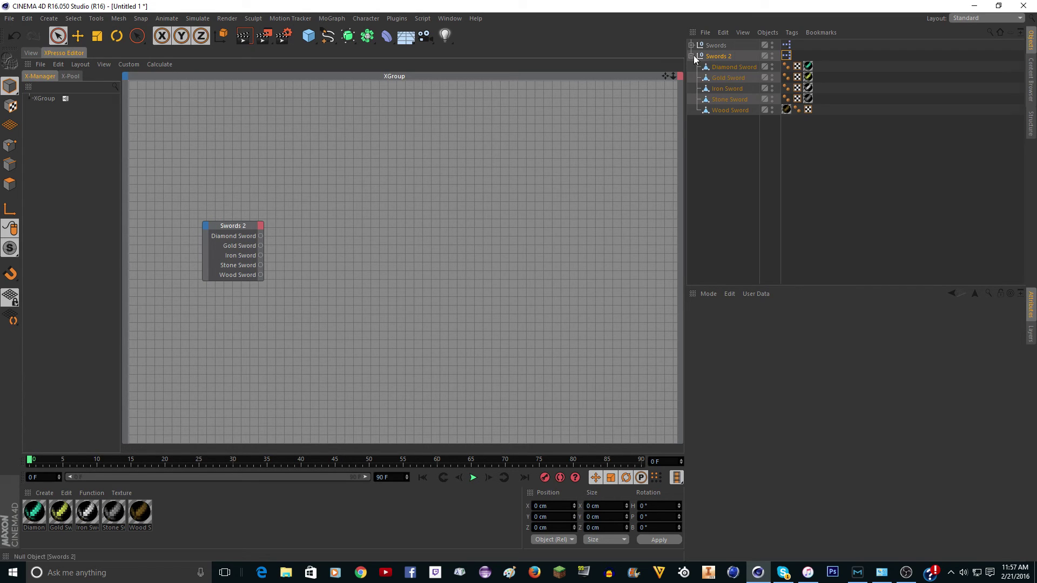
{"action": "left_click", "coordinate": [724, 66]}
{"action": "left_click", "coordinate": [717, 110], "text": "shift"}
{"action": "left_click_drag", "start_coordinate": [722, 66], "coordinate": [387, 326]}
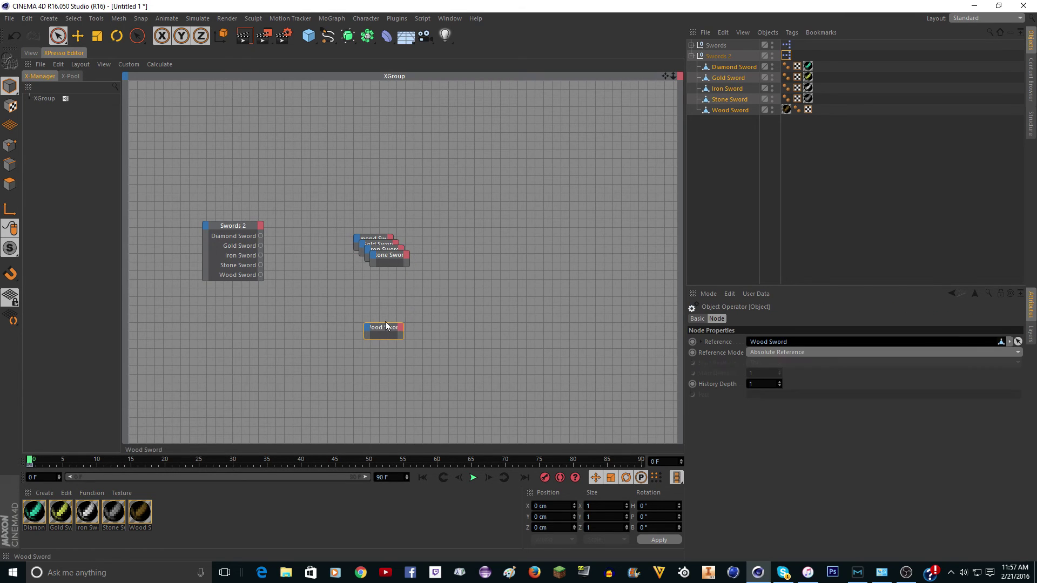
{"action": "left_click_drag", "start_coordinate": [390, 256], "coordinate": [373, 227]}
- Give the Diamond and Gold Sword nodes Visible in Editor and Visible in Renderer inputs
{"action": "left_click", "coordinate": [357, 193]}
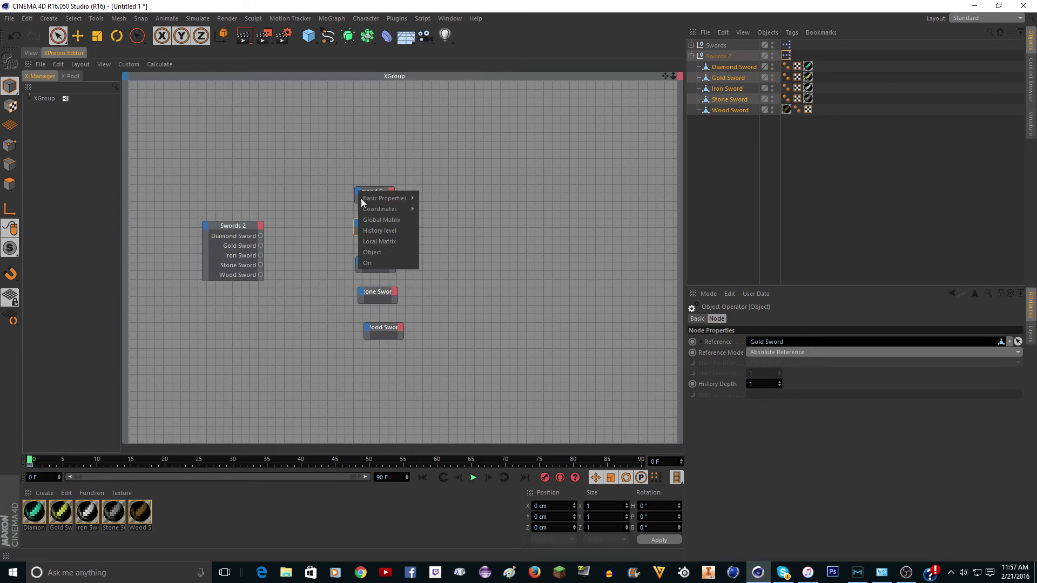
{"action": "left_click", "coordinate": [455, 248]}
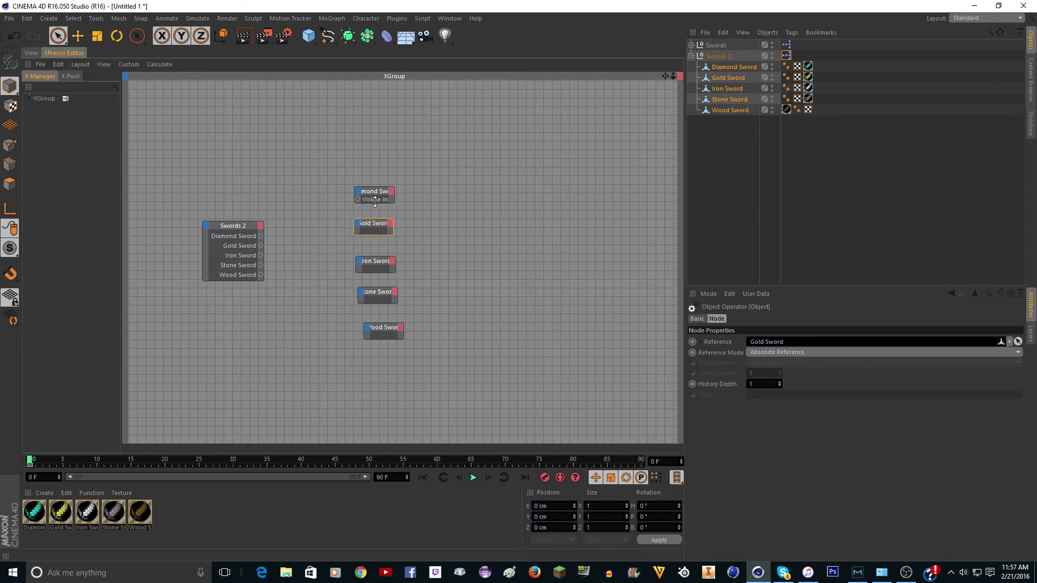
{"action": "left_click", "coordinate": [356, 194]}
{"action": "mouse_move", "coordinate": [394, 203]}
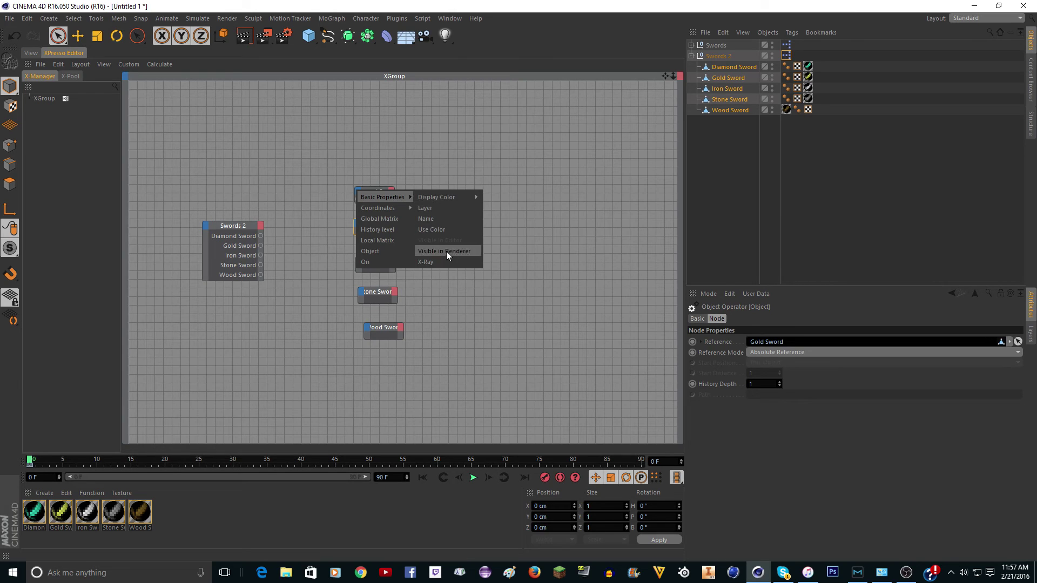
{"action": "left_click", "coordinate": [448, 250]}
{"action": "left_click", "coordinate": [357, 224]}
{"action": "mouse_move", "coordinate": [413, 230]}
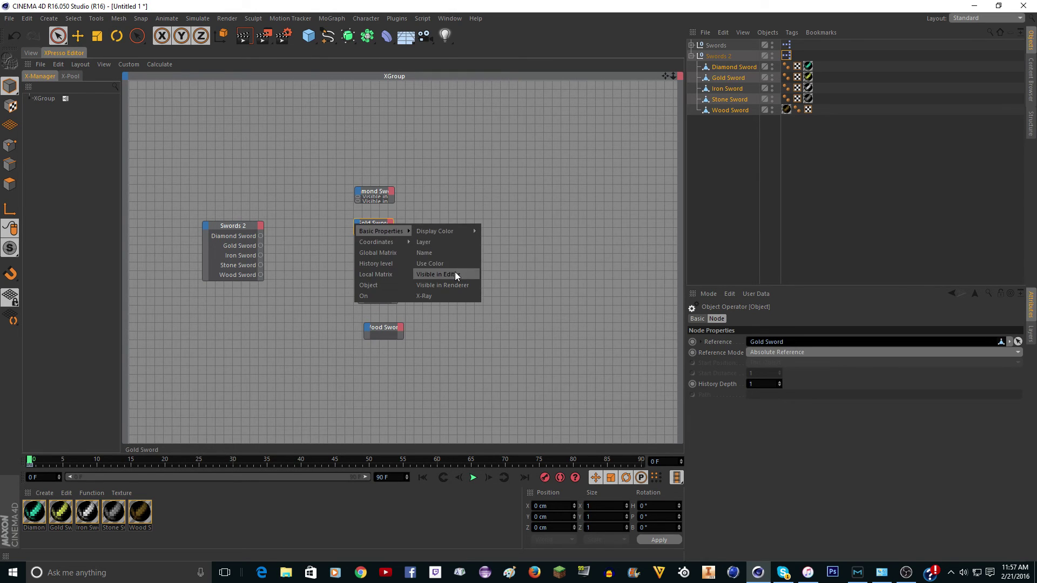
{"action": "left_click", "coordinate": [455, 272]}
{"action": "left_click", "coordinate": [358, 227]}
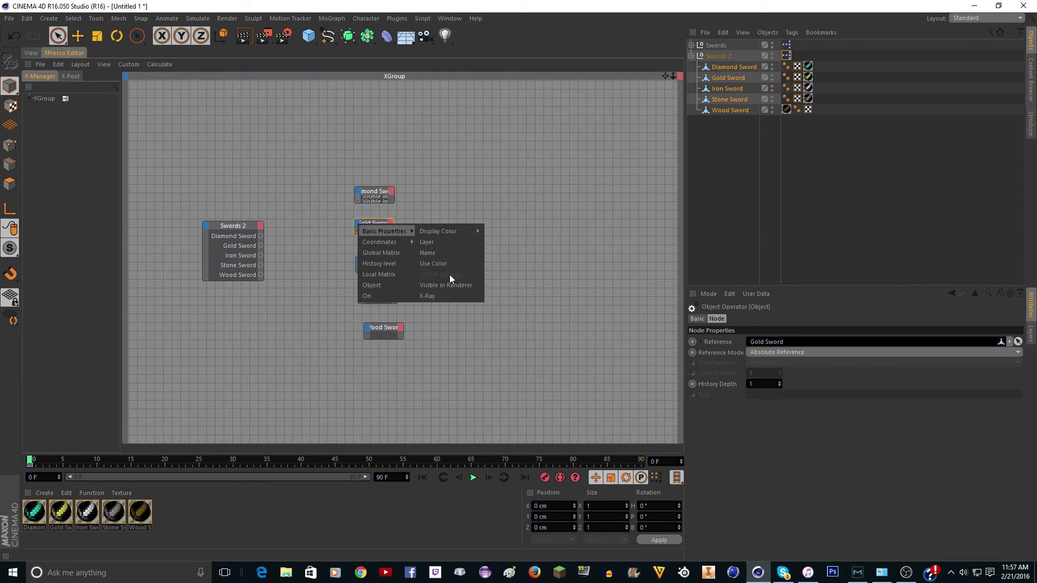
{"action": "left_click", "coordinate": [446, 284]}
- Give the Iron and Stone Sword nodes Visible in Editor and Visible in Renderer inputs
{"action": "left_click", "coordinate": [360, 261]}
{"action": "mouse_move", "coordinate": [396, 267]}
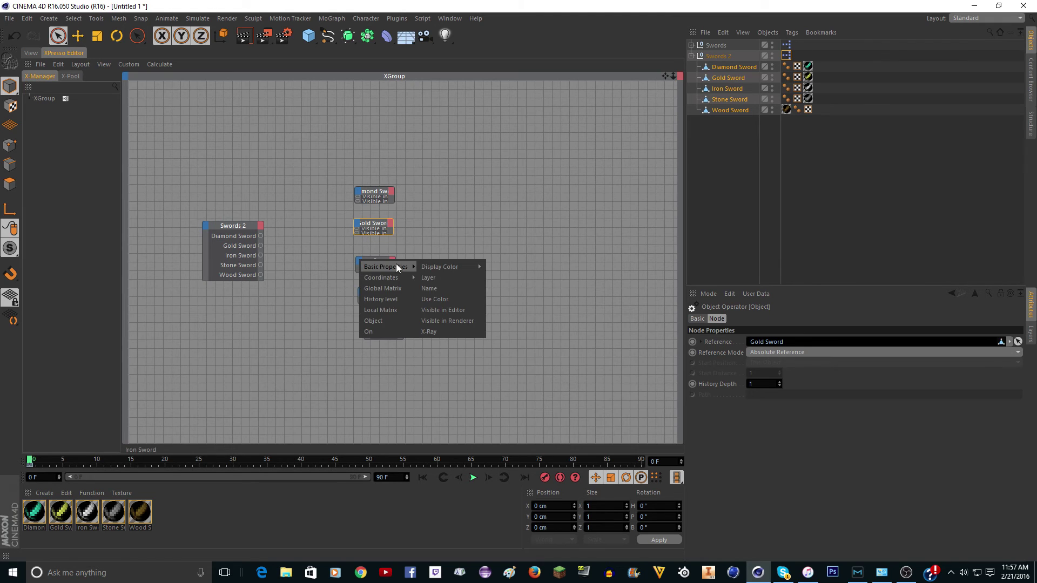
{"action": "left_click", "coordinate": [449, 311]}
{"action": "left_click", "coordinate": [359, 262]}
{"action": "left_click", "coordinate": [455, 319]}
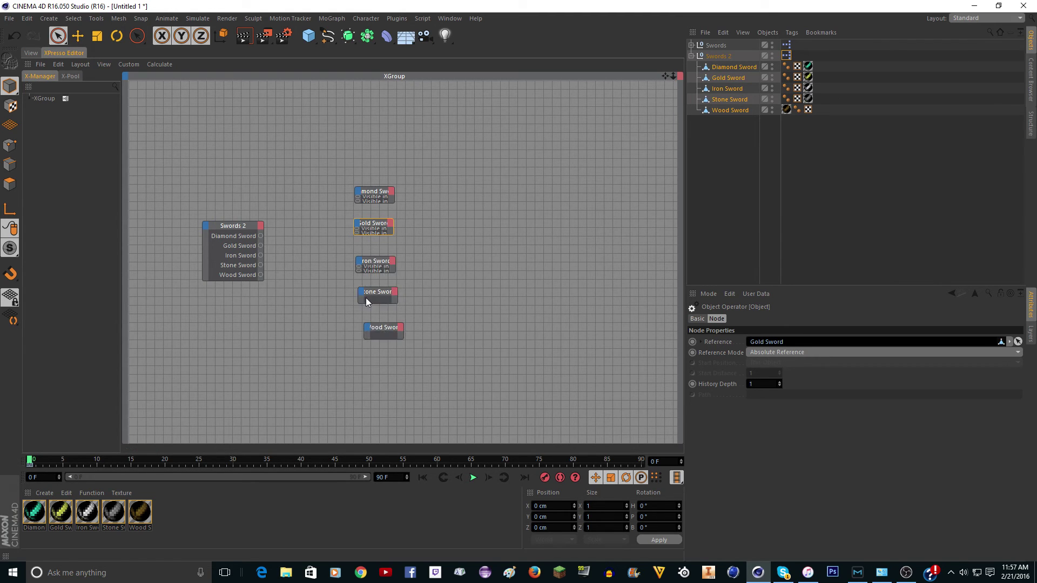
{"action": "left_click", "coordinate": [360, 293]}
{"action": "mouse_move", "coordinate": [380, 297]}
{"action": "left_click", "coordinate": [458, 341]}
{"action": "left_click", "coordinate": [360, 297]}
{"action": "left_click", "coordinate": [455, 353]}
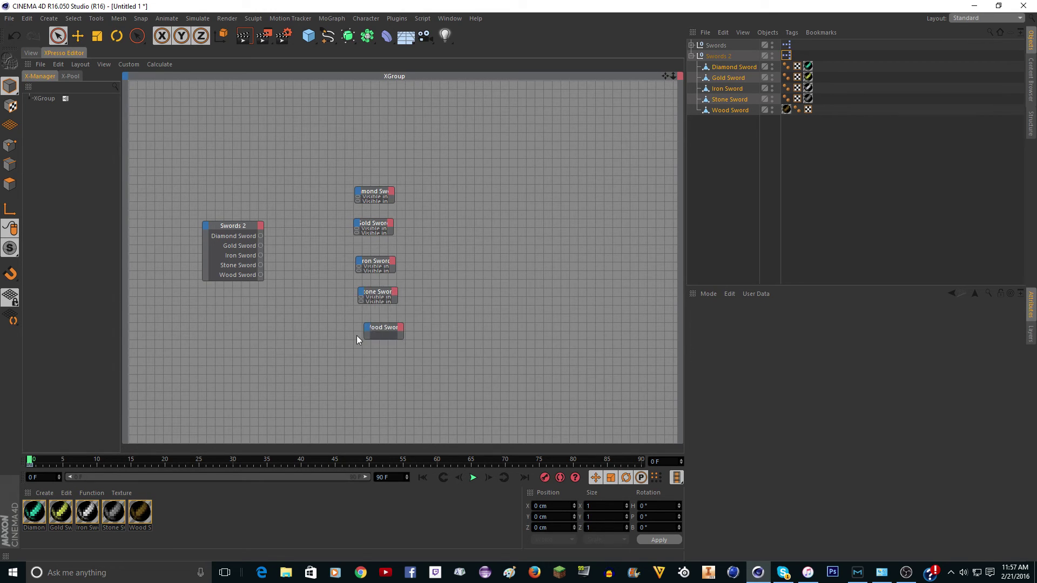
- Give the Wood Sword node Visible in Editor and Visible in Renderer inputs
{"action": "left_click", "coordinate": [366, 329]}
{"action": "mouse_move", "coordinate": [417, 335]}
{"action": "left_click", "coordinate": [469, 379]}
{"action": "left_click", "coordinate": [368, 325]}
{"action": "mouse_move", "coordinate": [385, 326]}
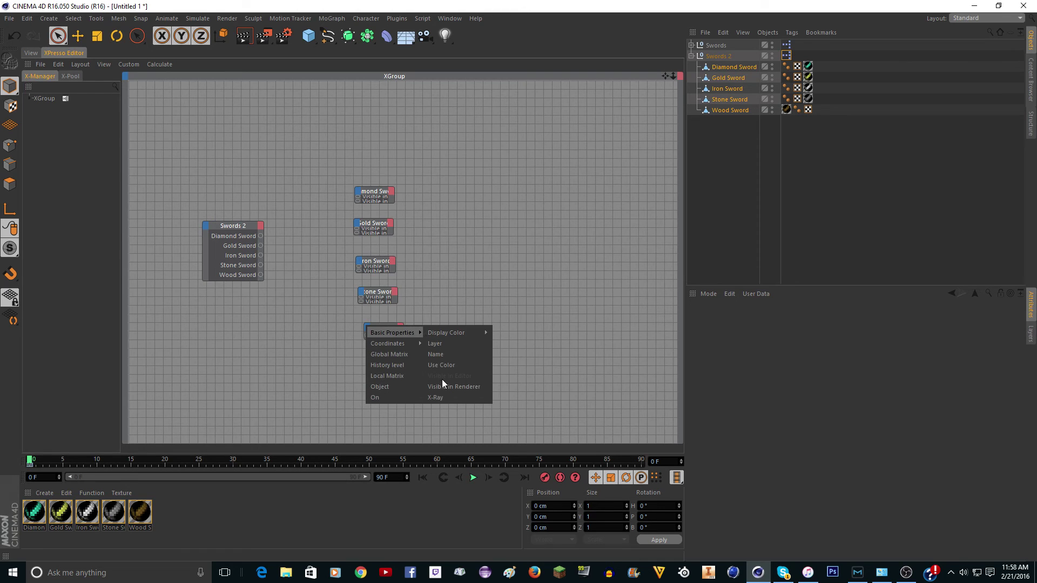
{"action": "left_click", "coordinate": [451, 388]}
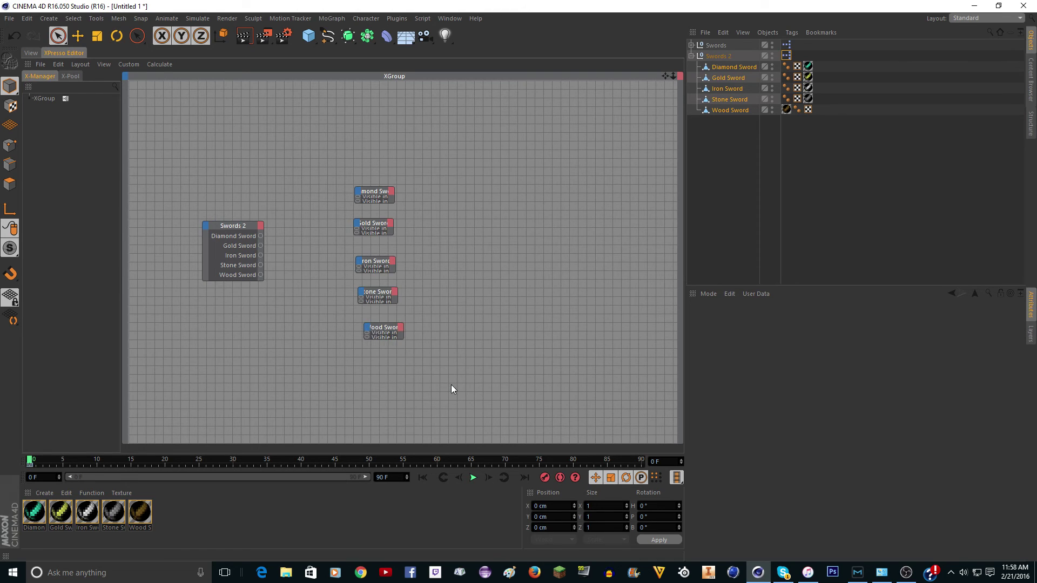
- Expand all five sword nodes, stack them in a tidy column, and shift Swords 2 left
{"action": "left_click", "coordinate": [378, 328]}
{"action": "left_click", "coordinate": [387, 293]}
{"action": "left_click", "coordinate": [381, 261]}
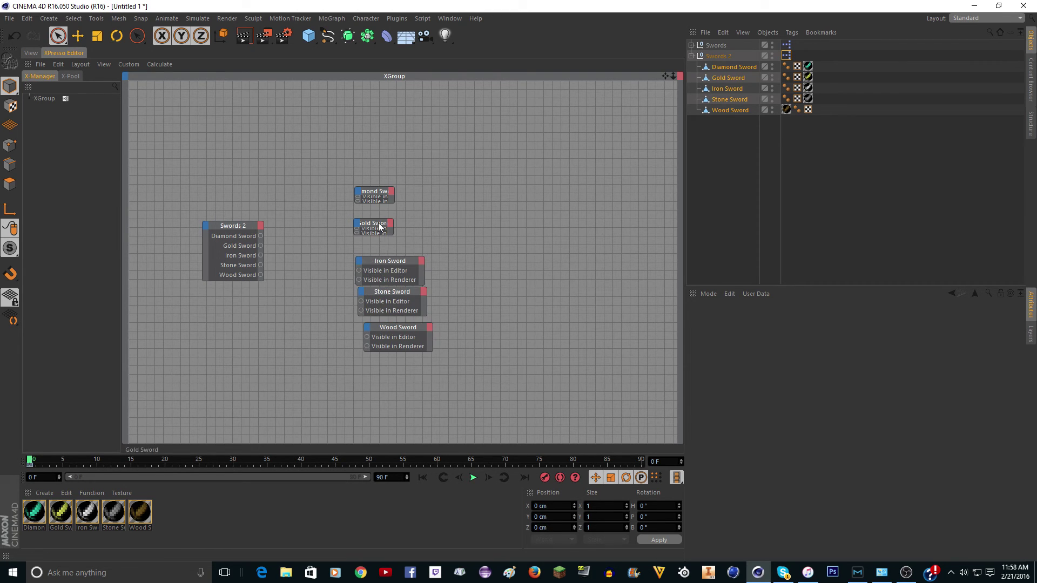
{"action": "left_click", "coordinate": [381, 223]}
{"action": "left_click", "coordinate": [380, 198]}
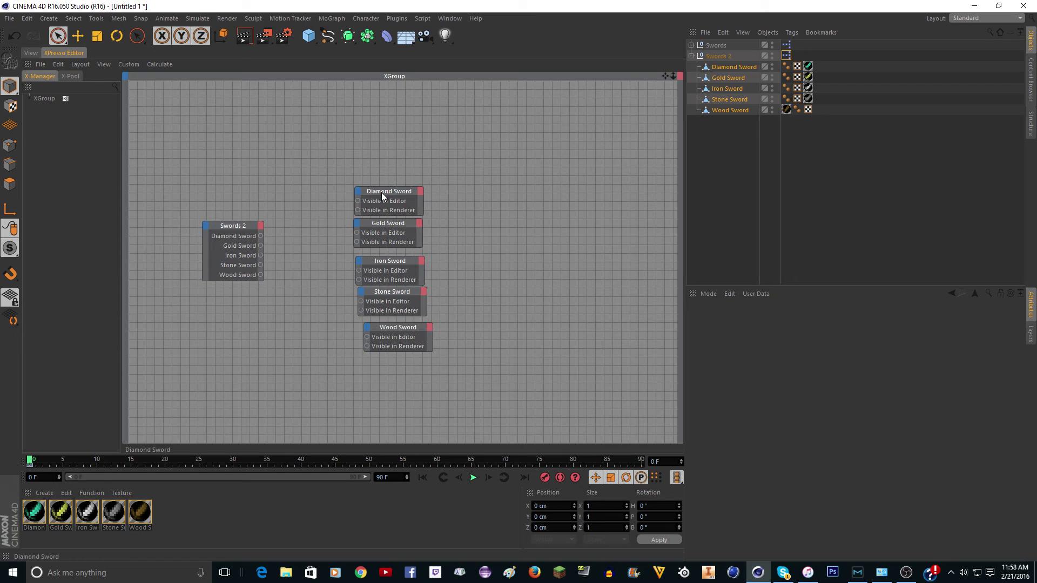
{"action": "left_click", "coordinate": [379, 223]}
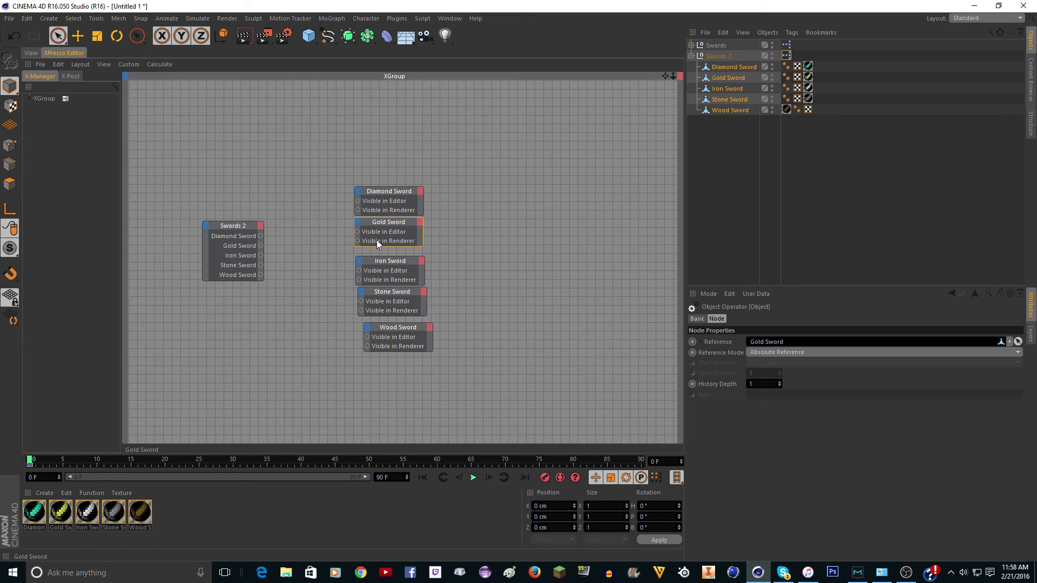
{"action": "left_click_drag", "start_coordinate": [371, 261], "coordinate": [367, 250]}
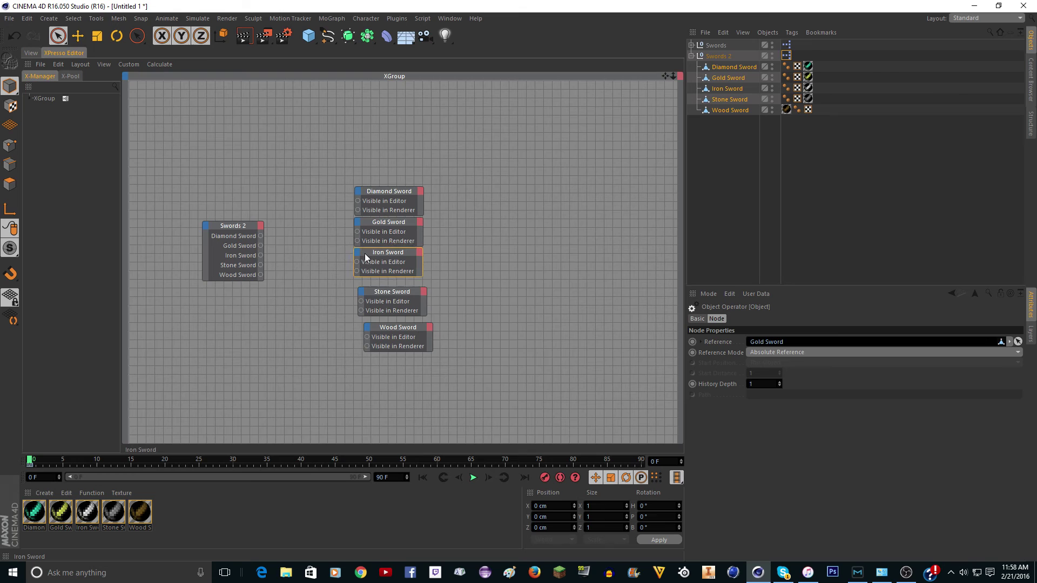
{"action": "left_click_drag", "start_coordinate": [367, 293], "coordinate": [363, 284]}
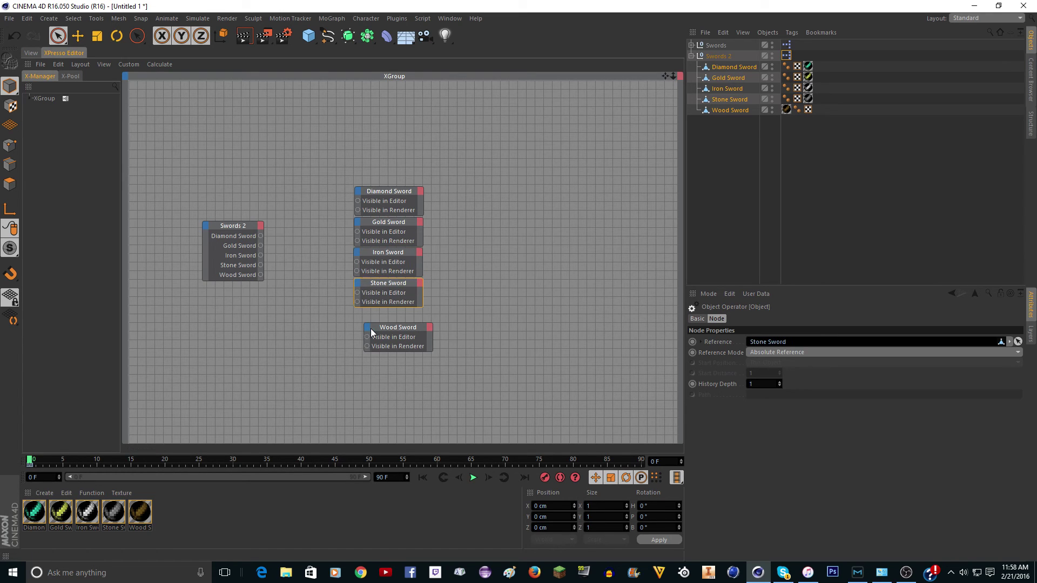
{"action": "left_click_drag", "start_coordinate": [370, 328], "coordinate": [362, 313]}
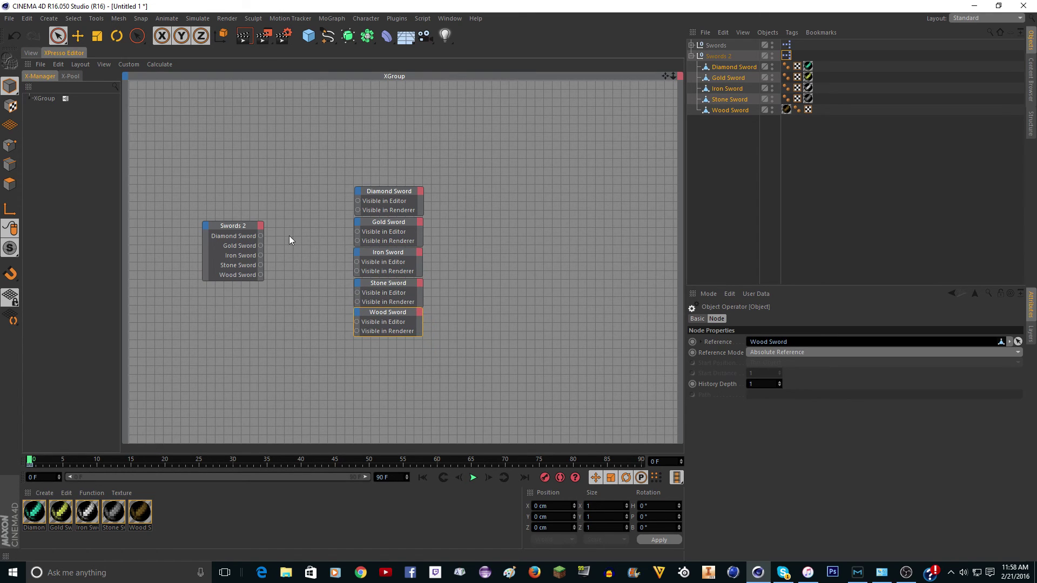
{"action": "left_click_drag", "start_coordinate": [237, 225], "coordinate": [206, 226]}
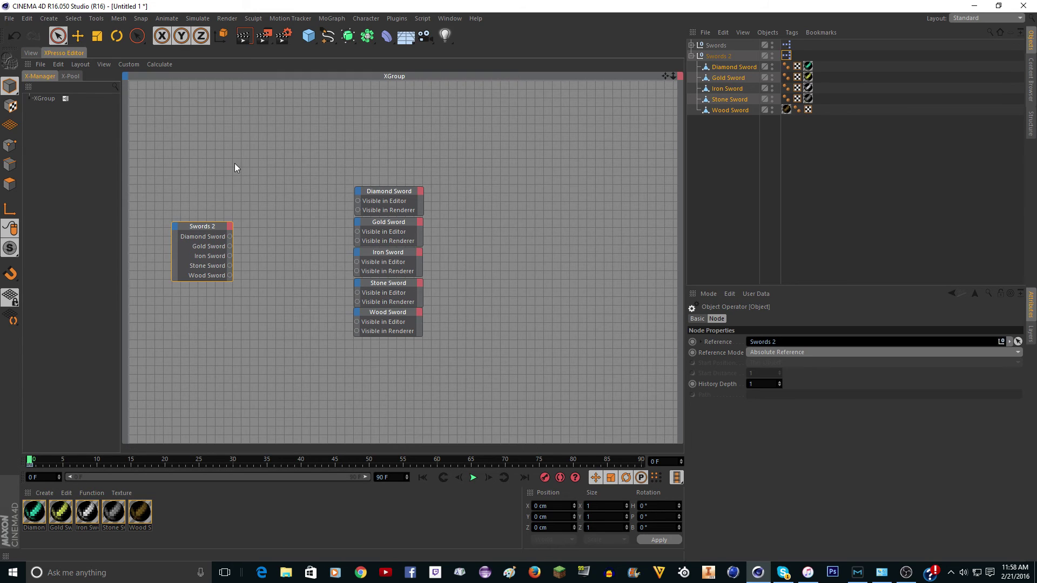
- Uncheck Wood Sword in Swords 2's user data, then reopen its XPresso graph from the tag
{"action": "left_click", "coordinate": [36, 53]}
{"action": "scroll", "coordinate": [326, 216], "scroll_direction": "up", "scroll_amount": 3}
{"action": "scroll", "coordinate": [416, 196], "scroll_direction": "down", "scroll_amount": 2}
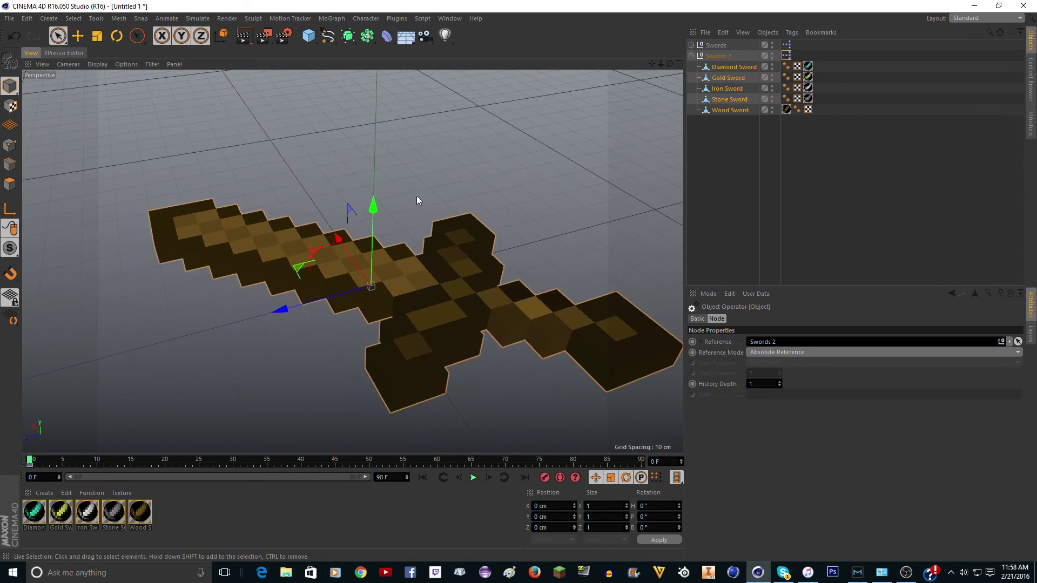
{"action": "left_click", "coordinate": [714, 56]}
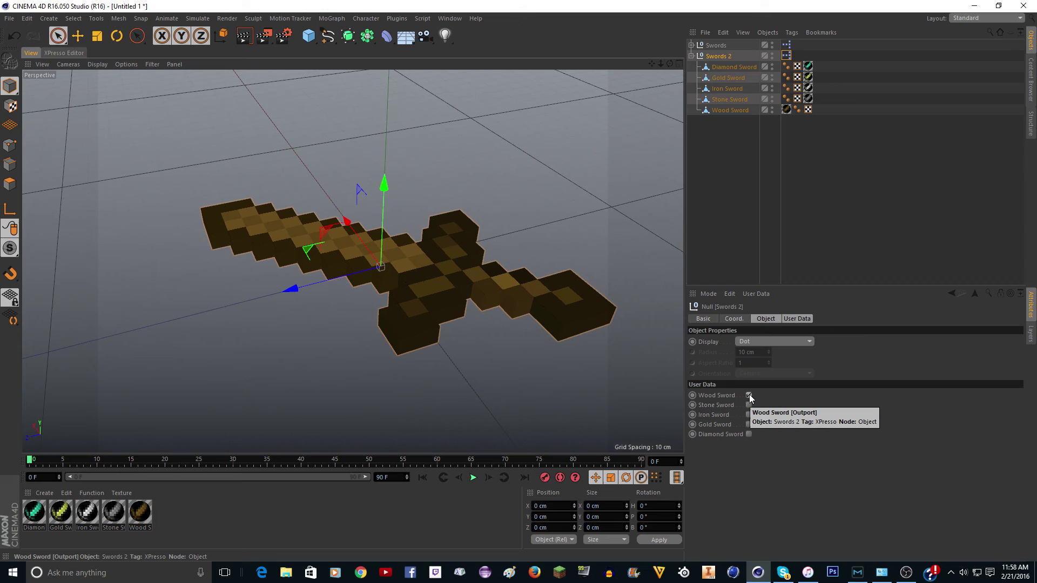
{"action": "left_click", "coordinate": [749, 395]}
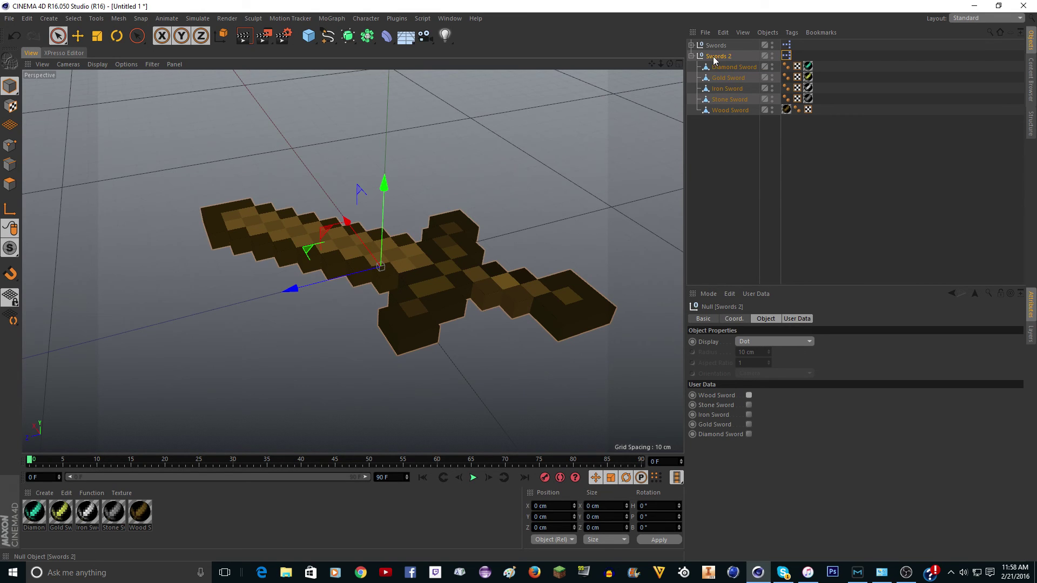
{"action": "double_click", "coordinate": [786, 55]}
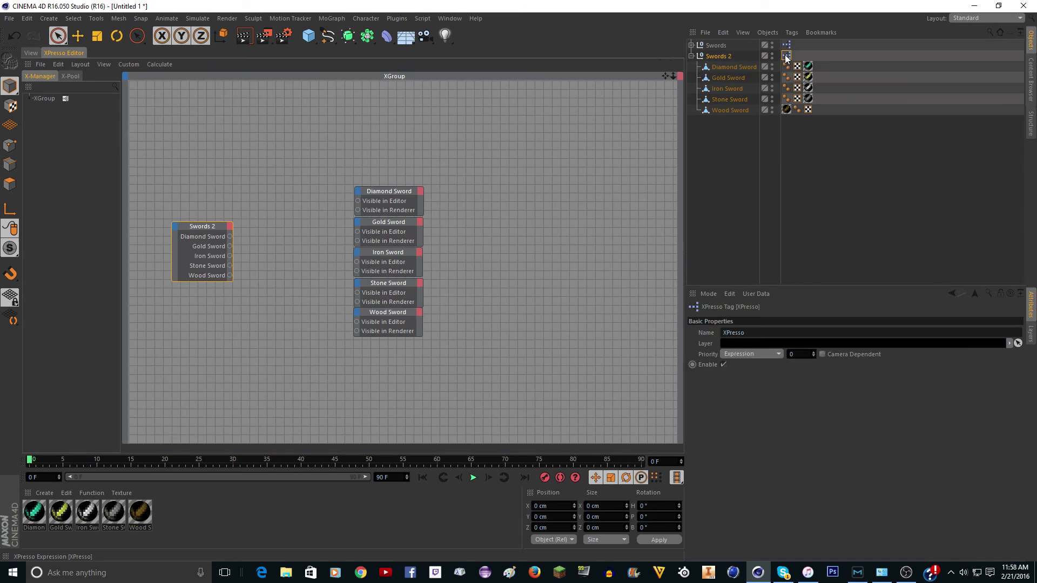
- Add an XPresso Bool NOT node and place it beside Swords 2
{"action": "right_click", "coordinate": [211, 362]}
{"action": "mouse_move", "coordinate": [234, 372]}
{"action": "mouse_move", "coordinate": [323, 368]}
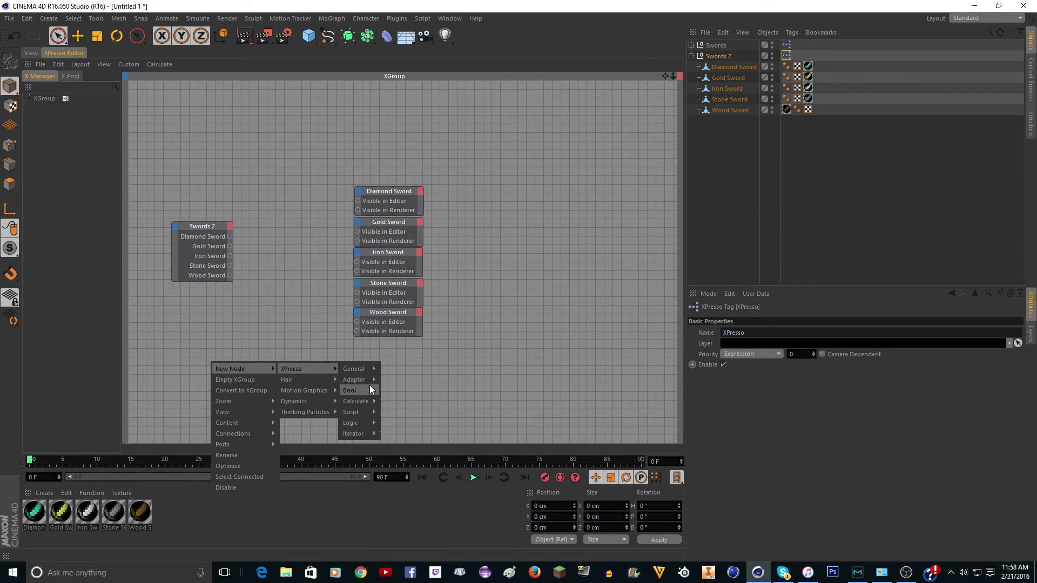
{"action": "left_click", "coordinate": [397, 401]}
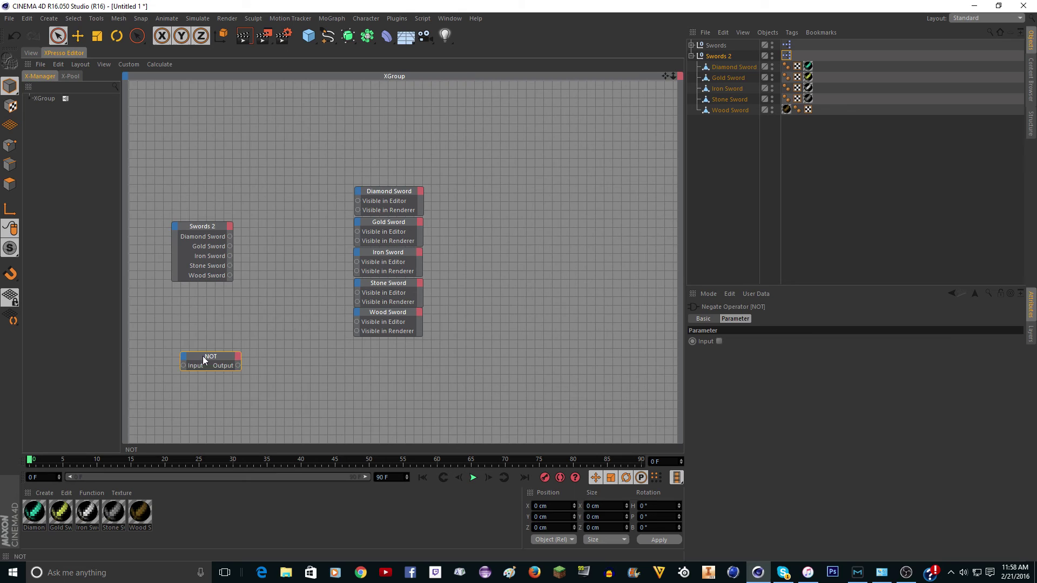
{"action": "left_click_drag", "start_coordinate": [203, 356], "coordinate": [250, 240]}
- Set Visible in Editor to Off for the Gold, Iron, Stone and Wood swords
{"action": "left_click", "coordinate": [727, 110]}
{"action": "left_click", "coordinate": [731, 79], "text": "shift"}
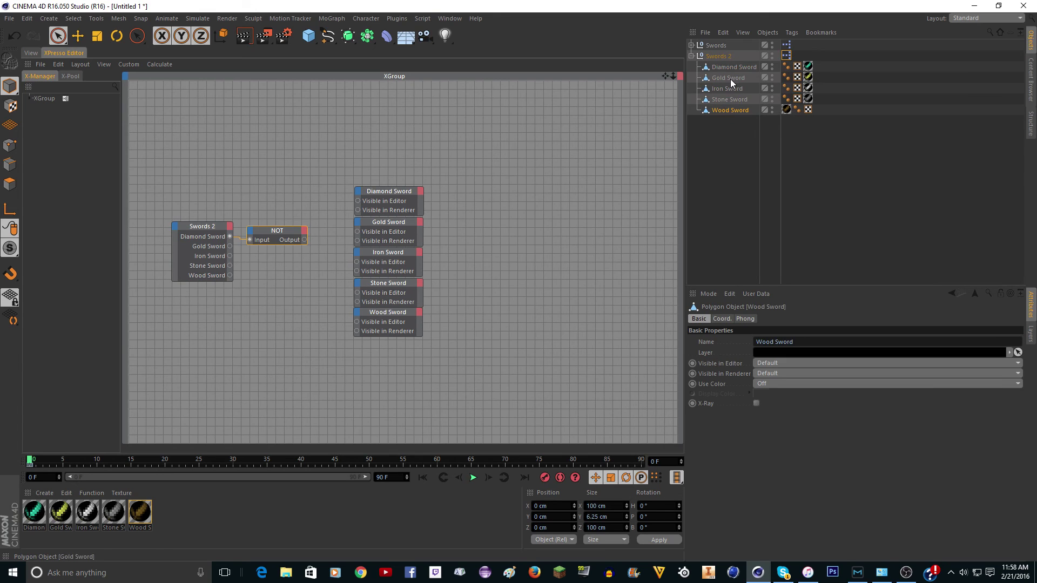
{"action": "left_click", "coordinate": [763, 364]}
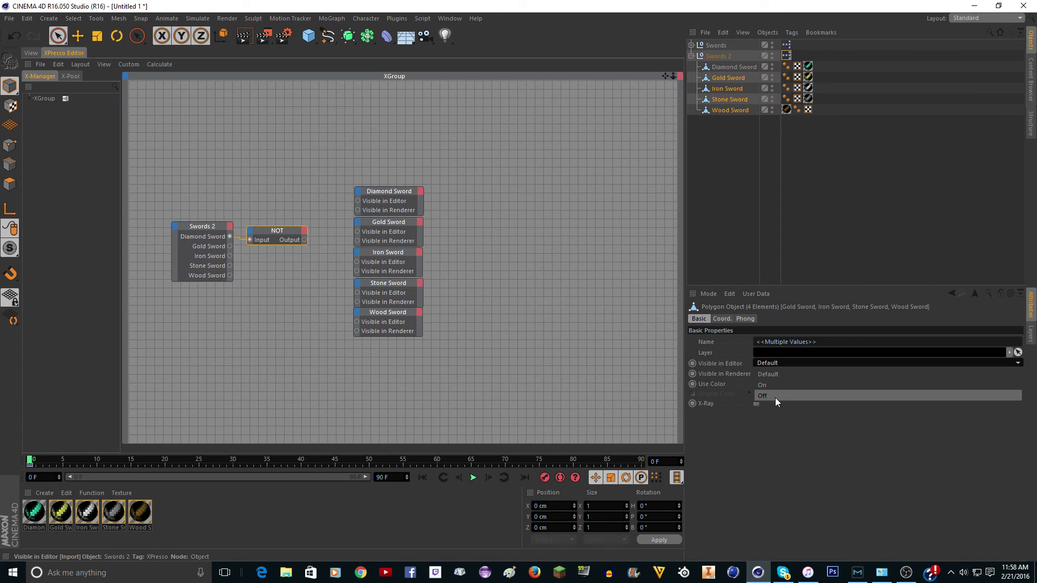
{"action": "left_click", "coordinate": [775, 396]}
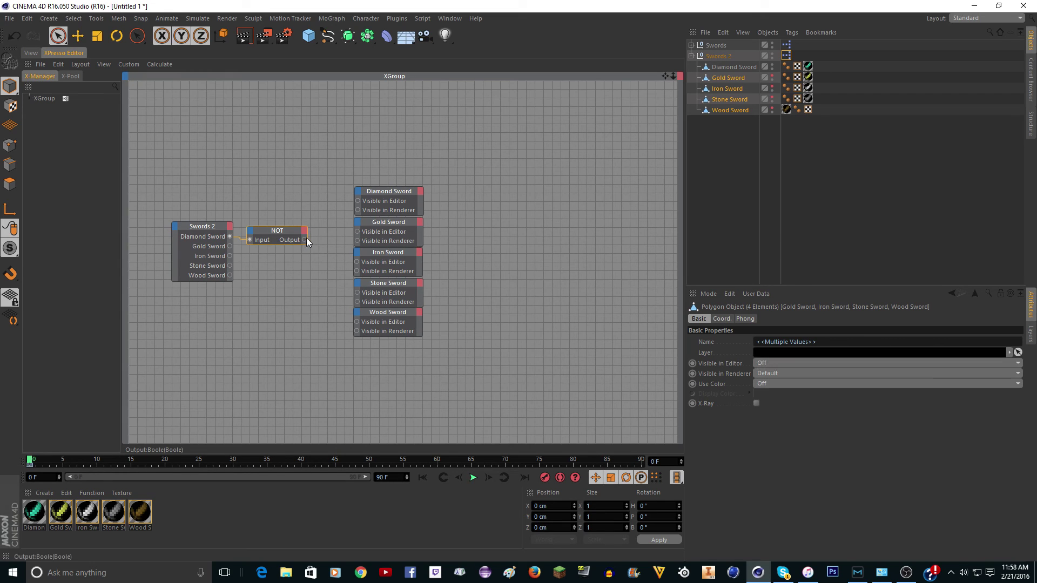
- Wire NOT's output to the diamond sword's Visible ports and test the Diamond Sword checkbox
{"action": "left_click_drag", "start_coordinate": [352, 201], "coordinate": [305, 240]}
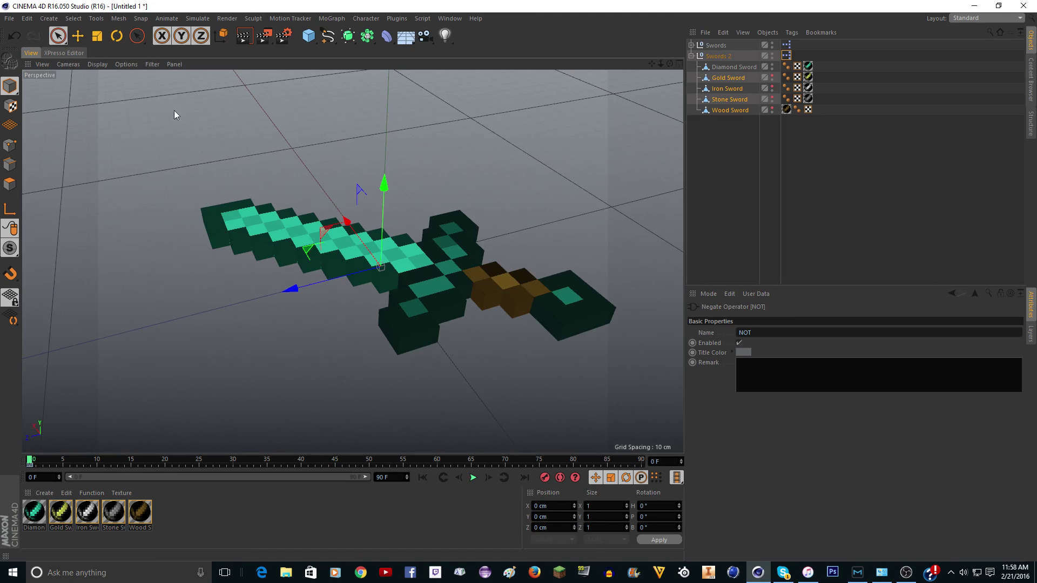
{"action": "left_click", "coordinate": [30, 53]}
{"action": "left_click", "coordinate": [713, 58]}
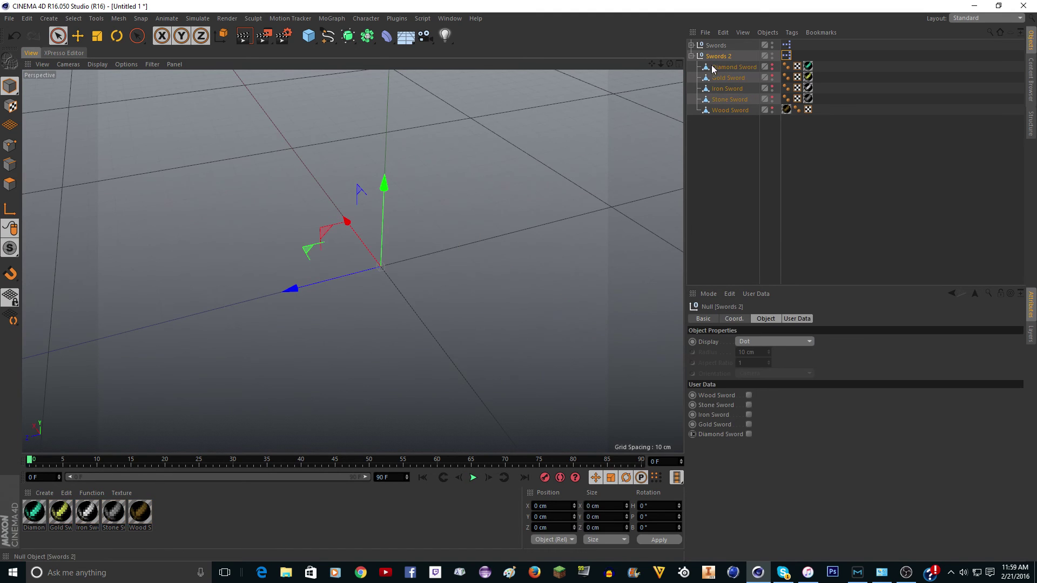
{"action": "left_click", "coordinate": [749, 434]}
{"action": "left_click", "coordinate": [749, 434]}
{"action": "left_click", "coordinate": [750, 434]}
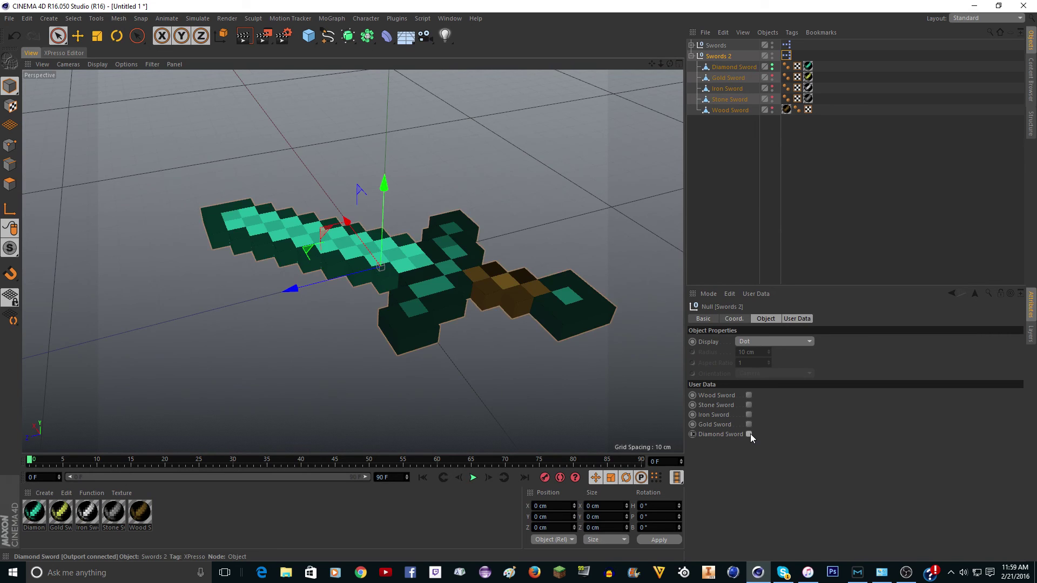
{"action": "left_click", "coordinate": [749, 434]}
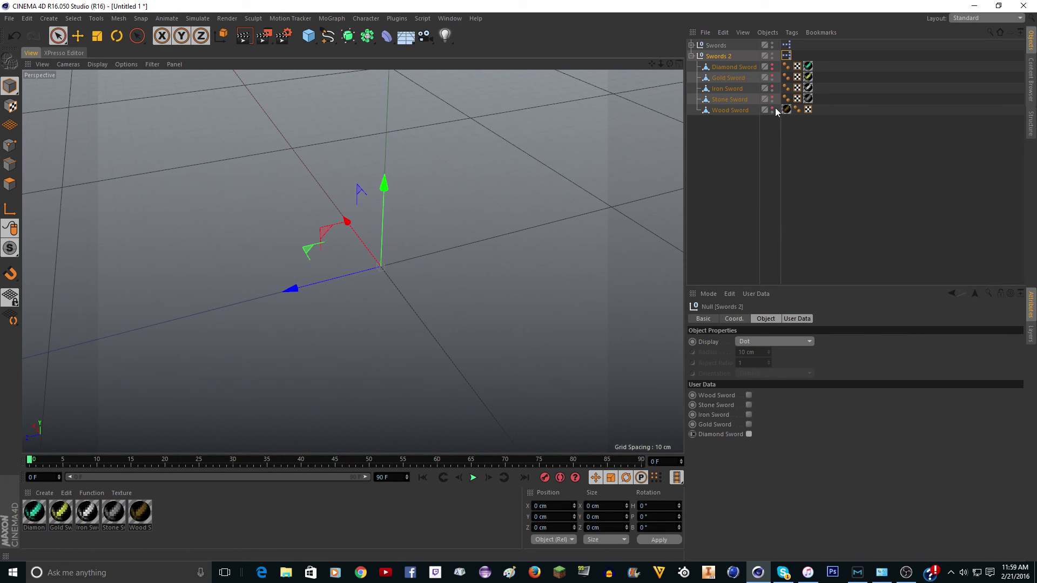
- In the Swords 2 XPresso graph, duplicate the NOT node four times below the original
{"action": "double_click", "coordinate": [788, 55]}
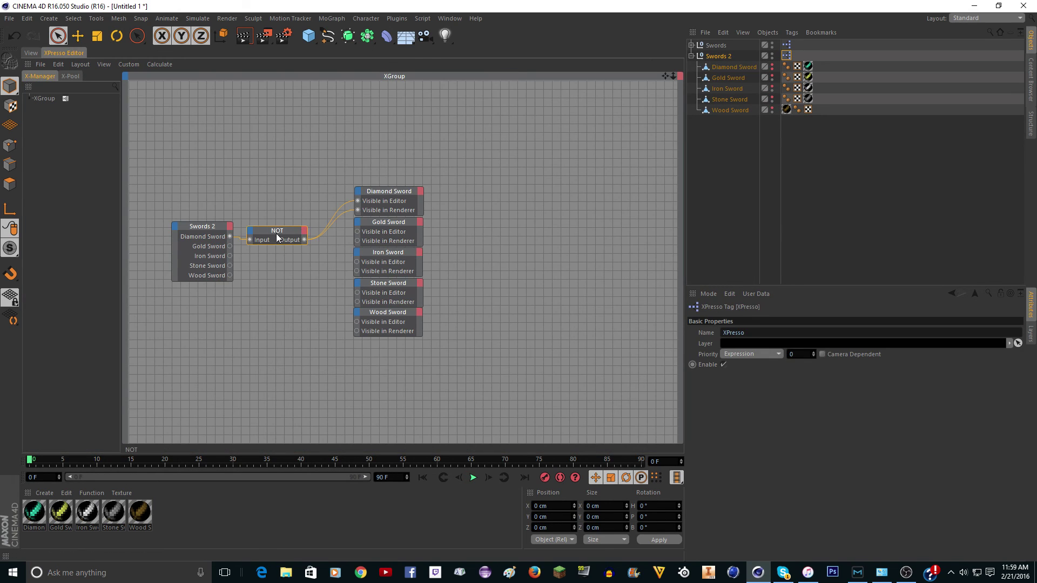
{"action": "left_click_drag", "start_coordinate": [285, 229], "coordinate": [299, 226]}
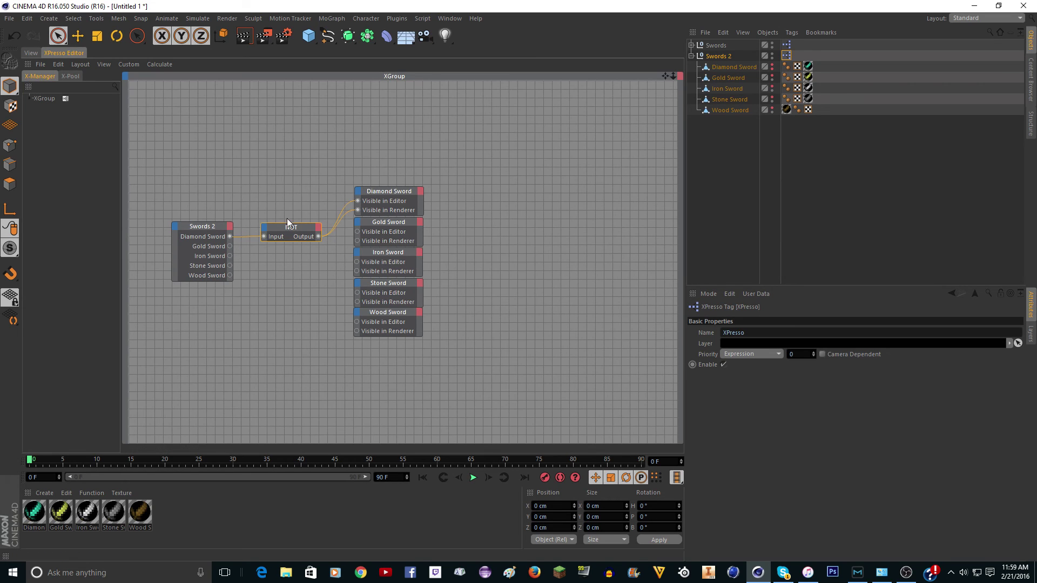
{"action": "scroll", "coordinate": [232, 248], "scroll_direction": "up", "scroll_amount": 2}
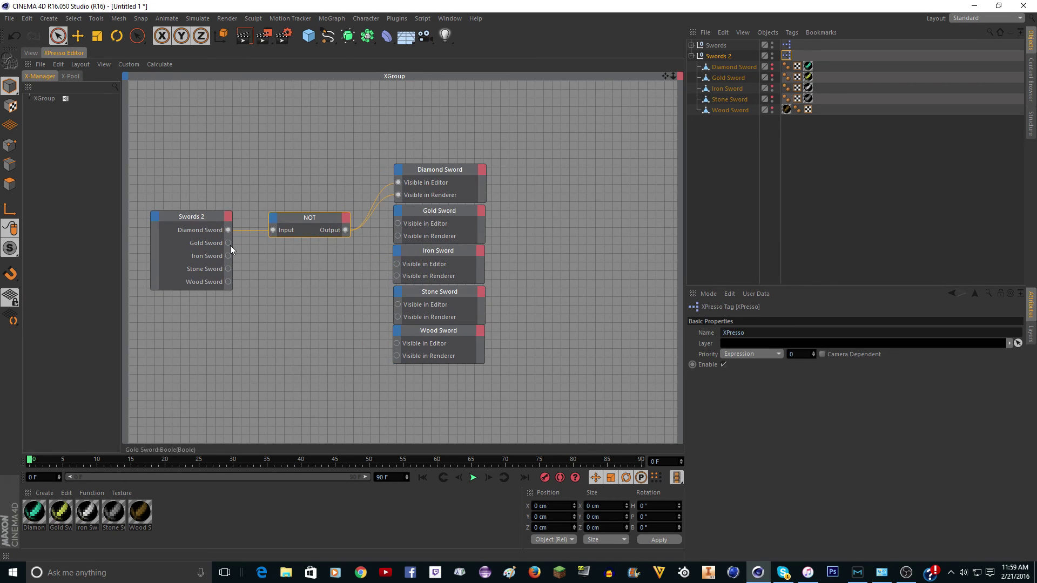
{"action": "left_click_drag", "start_coordinate": [313, 220], "coordinate": [297, 322], "text": "ctrl"}
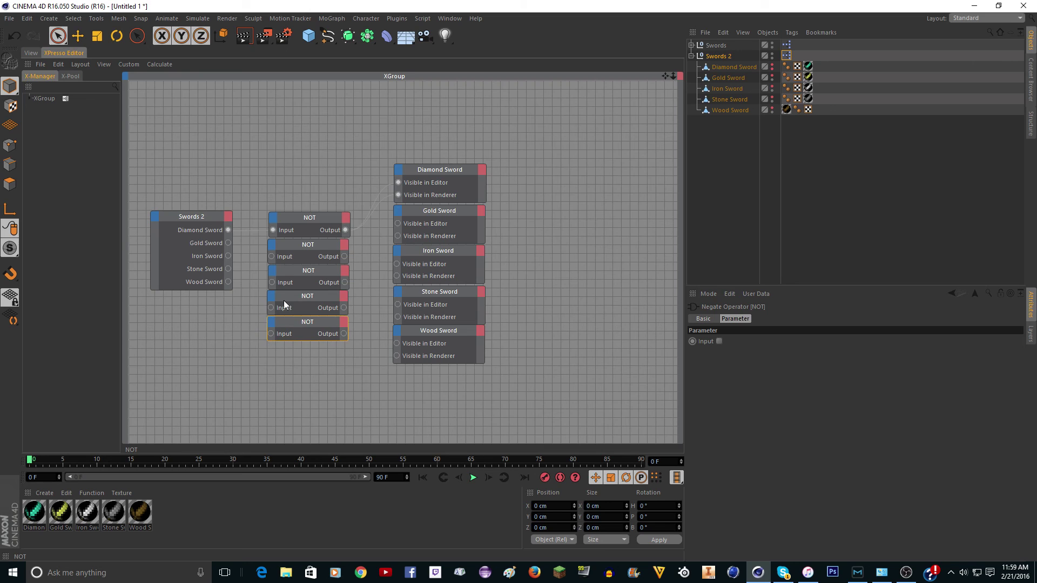
- Wire each remaining sword checkbox through its own NOT node to that sword's Visible ports
{"action": "left_click_drag", "start_coordinate": [228, 243], "coordinate": [236, 329]}
{"action": "left_click_drag", "start_coordinate": [226, 281], "coordinate": [228, 282]}
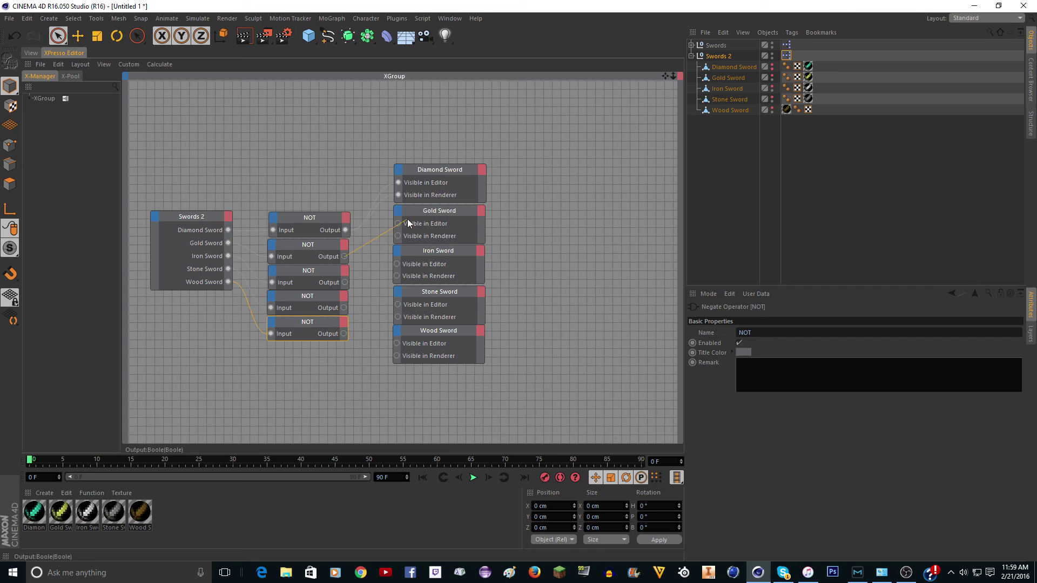
{"action": "left_click_drag", "start_coordinate": [407, 223], "coordinate": [398, 264]}
{"action": "left_click_drag", "start_coordinate": [344, 285], "coordinate": [344, 283]}
{"action": "left_click_drag", "start_coordinate": [398, 317], "coordinate": [343, 334]}
{"action": "left_click", "coordinate": [31, 53]}
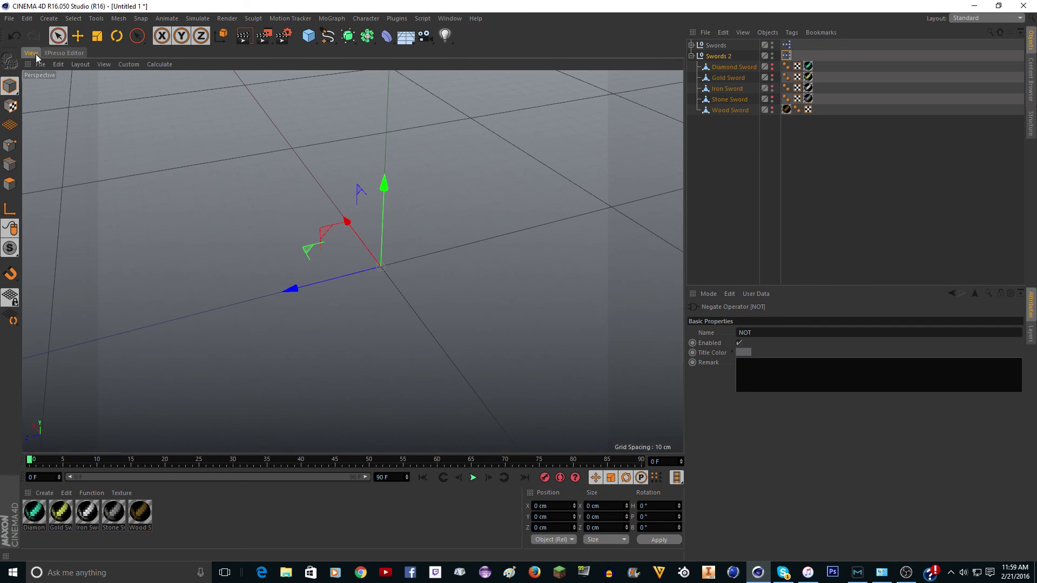
- Collapse Swords 2 and toggle the Wood and Stone Sword checkboxes to show each sword
{"action": "left_click", "coordinate": [692, 56]}
{"action": "left_click", "coordinate": [691, 56]}
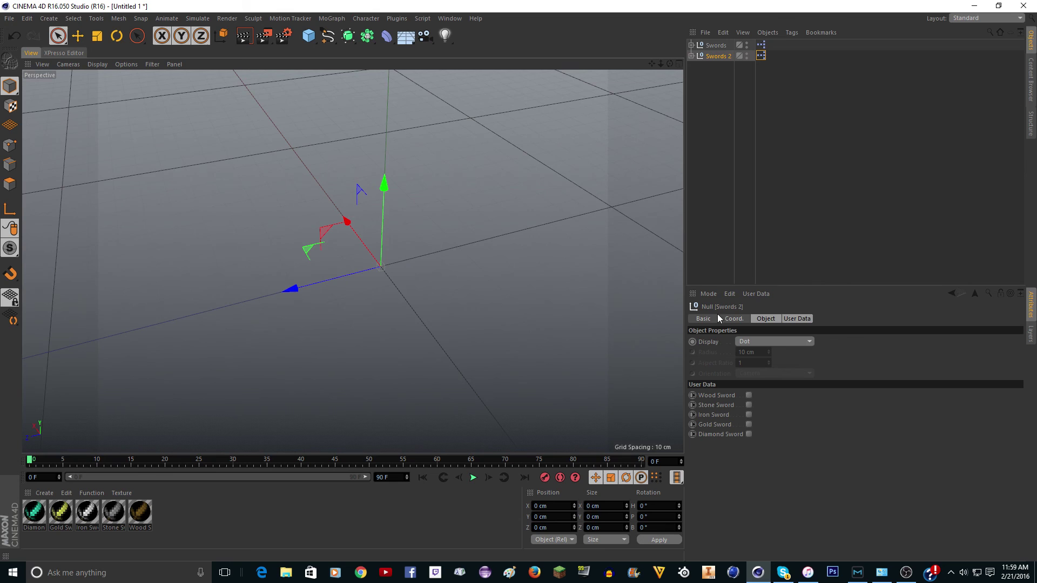
{"action": "left_click", "coordinate": [749, 394]}
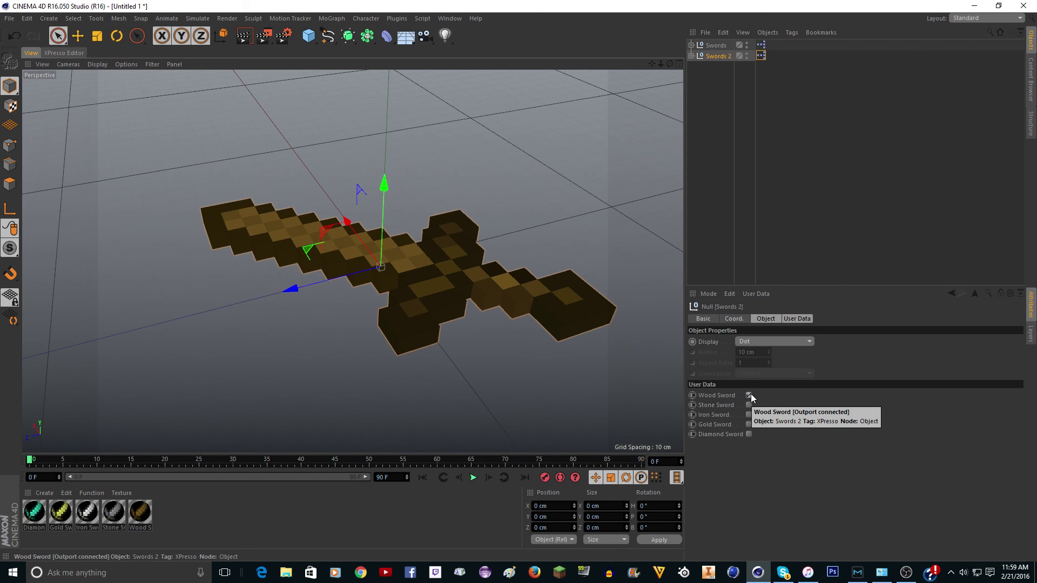
{"action": "left_click", "coordinate": [749, 395]}
{"action": "left_click", "coordinate": [749, 405]}
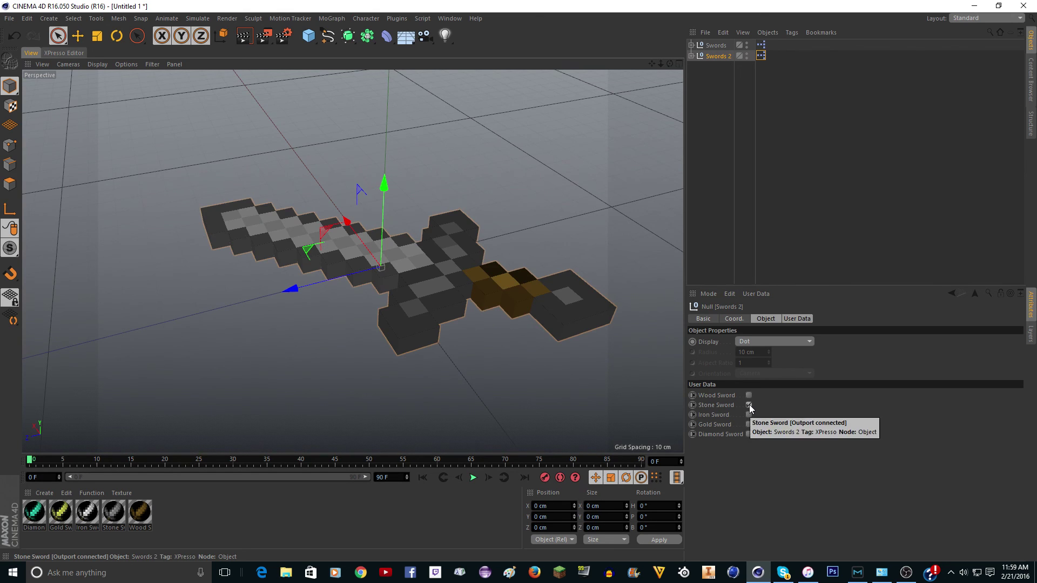
{"action": "left_click", "coordinate": [749, 396]}
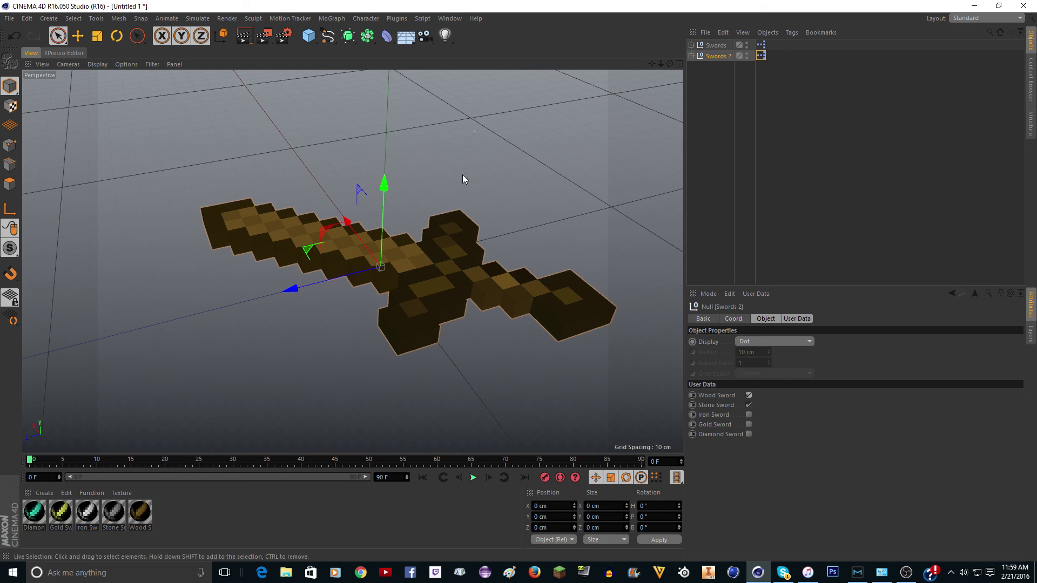
- Toggle the Wood and Diamond Sword checkboxes, ending with all swords hidden
{"action": "left_click", "coordinate": [749, 396]}
{"action": "left_click", "coordinate": [749, 405]}
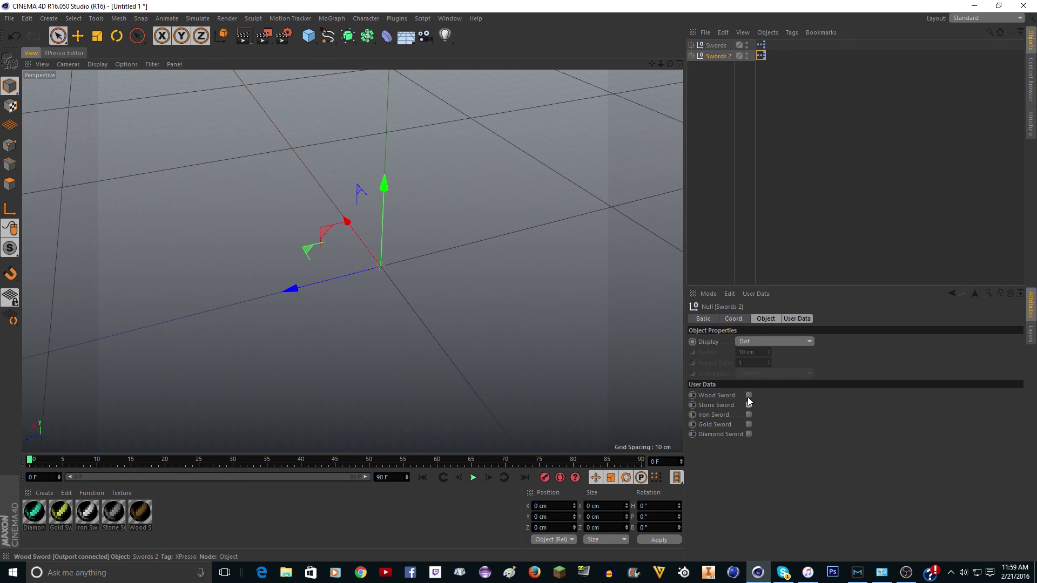
{"action": "left_click", "coordinate": [749, 396]}
{"action": "left_click", "coordinate": [749, 396]}
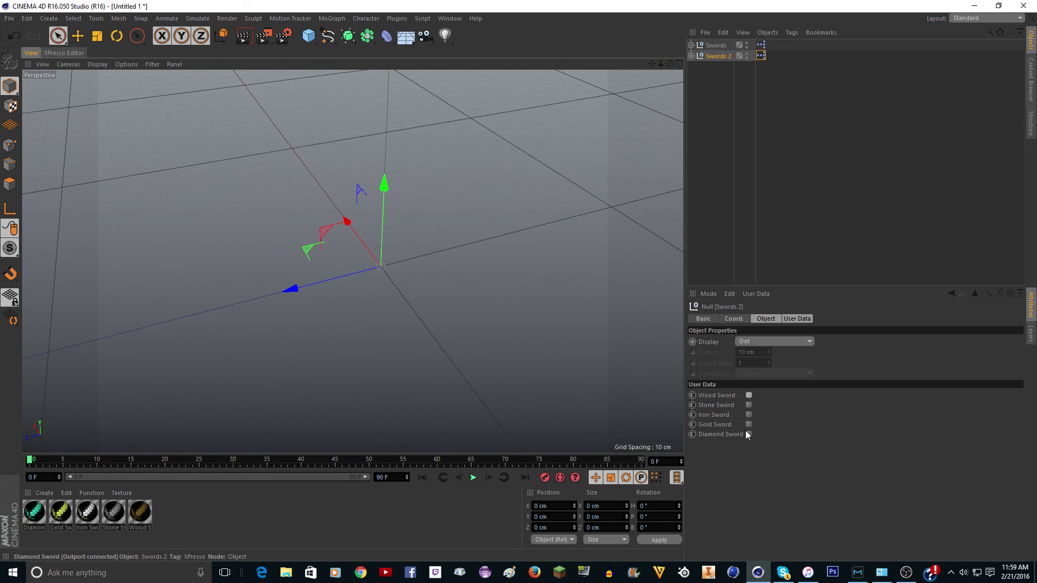
{"action": "left_click", "coordinate": [748, 435]}
{"action": "left_click", "coordinate": [748, 434]}
{"action": "scroll", "coordinate": [527, 162], "scroll_direction": "down", "scroll_amount": 3}
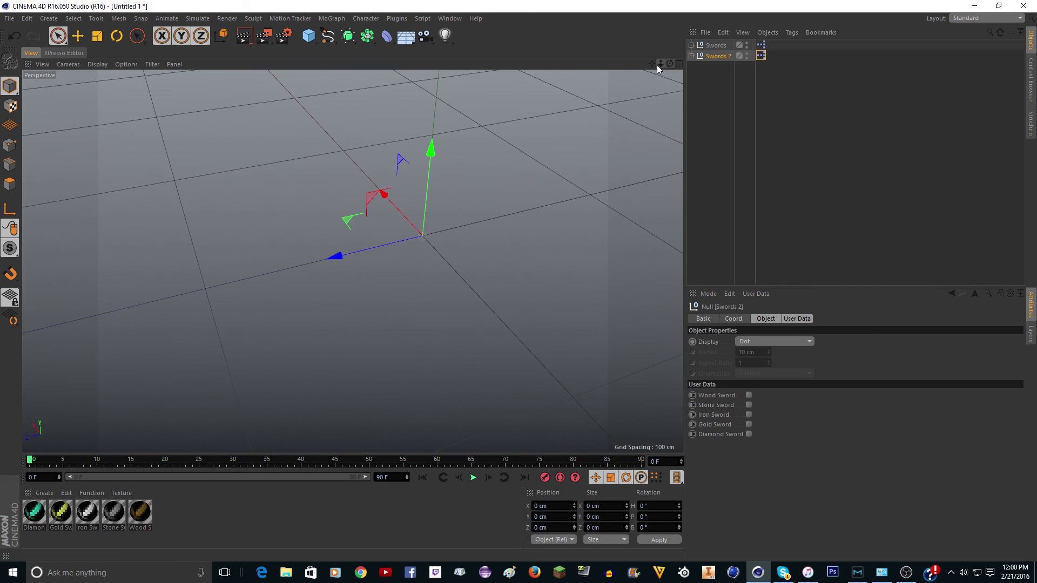
- Open the Content Browser from the Window menu and enlarge it
{"action": "left_click_drag", "start_coordinate": [660, 63], "coordinate": [335, 275]}
{"action": "left_click", "coordinate": [450, 18]}
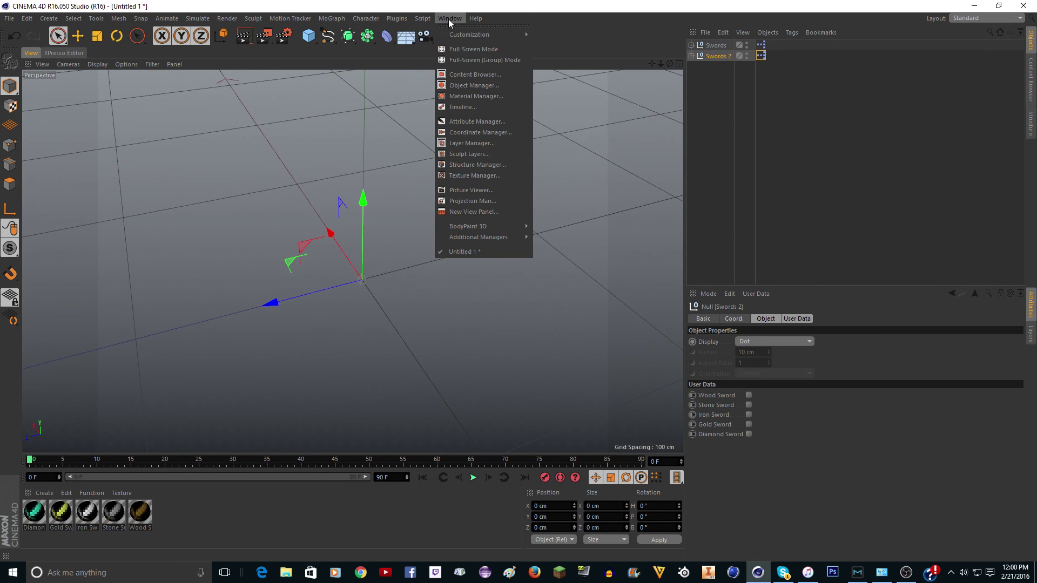
{"action": "left_click", "coordinate": [486, 78]}
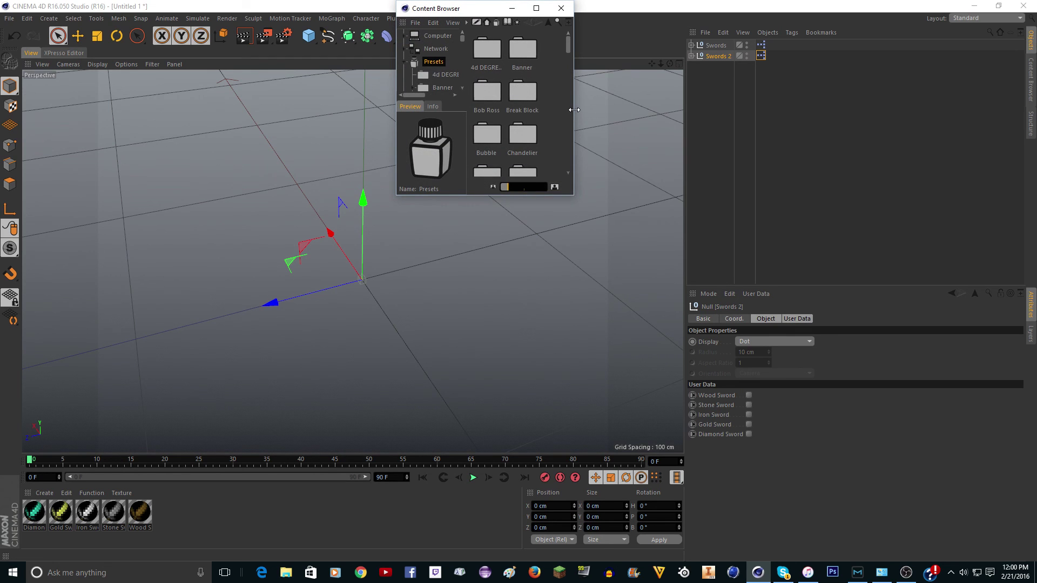
{"action": "left_click_drag", "start_coordinate": [574, 109], "coordinate": [693, 121]}
{"action": "left_click_drag", "start_coordinate": [506, 197], "coordinate": [491, 312]}
- Create a new preset library named 'Swords'
{"action": "left_click", "coordinate": [453, 22]}
{"action": "left_click", "coordinate": [415, 23]}
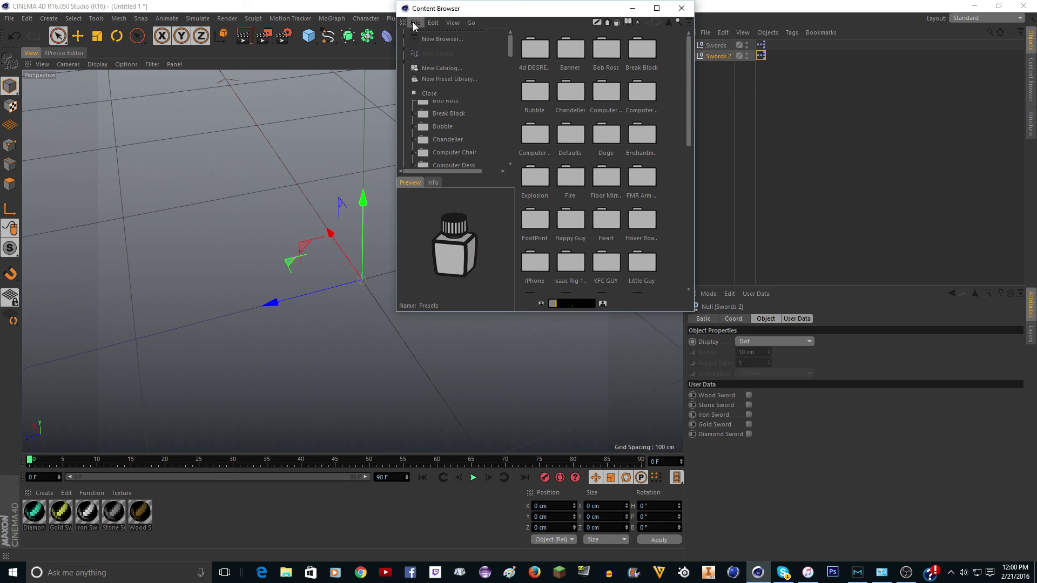
{"action": "left_click", "coordinate": [470, 79]}
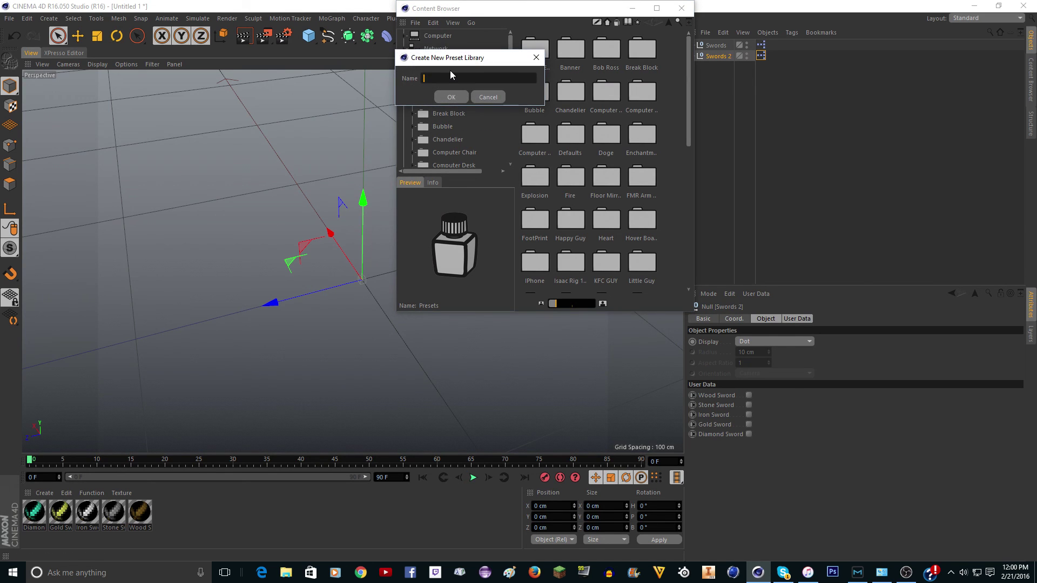
{"action": "type", "text": "Swords"}
{"action": "left_click", "coordinate": [451, 97]}
- Add the Swords 2 rig to the Swords library and check its tex folder
{"action": "left_click_drag", "start_coordinate": [613, 80], "coordinate": [655, 63]}
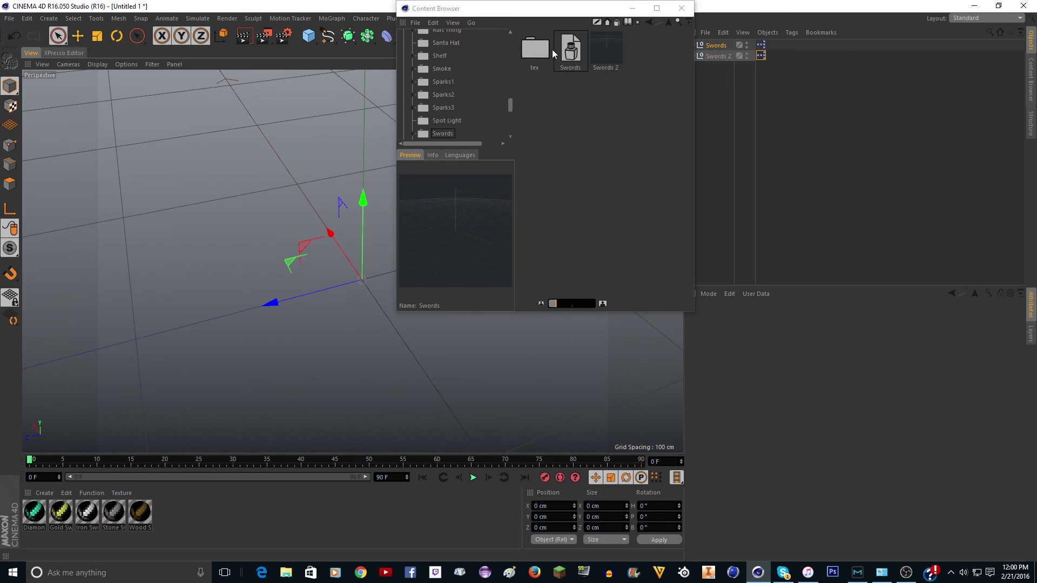
{"action": "double_click", "coordinate": [535, 49]}
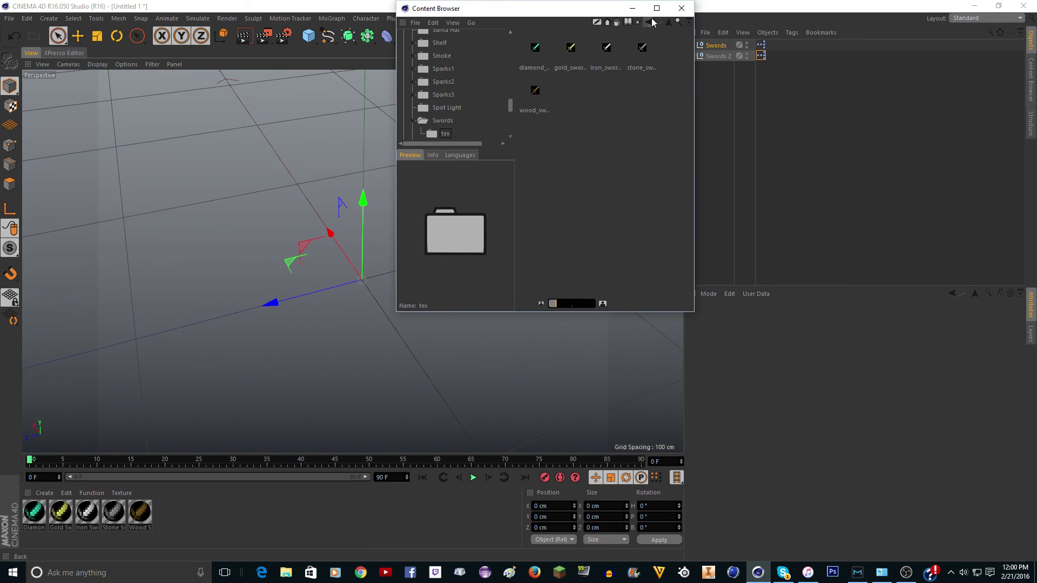
{"action": "left_click", "coordinate": [650, 22]}
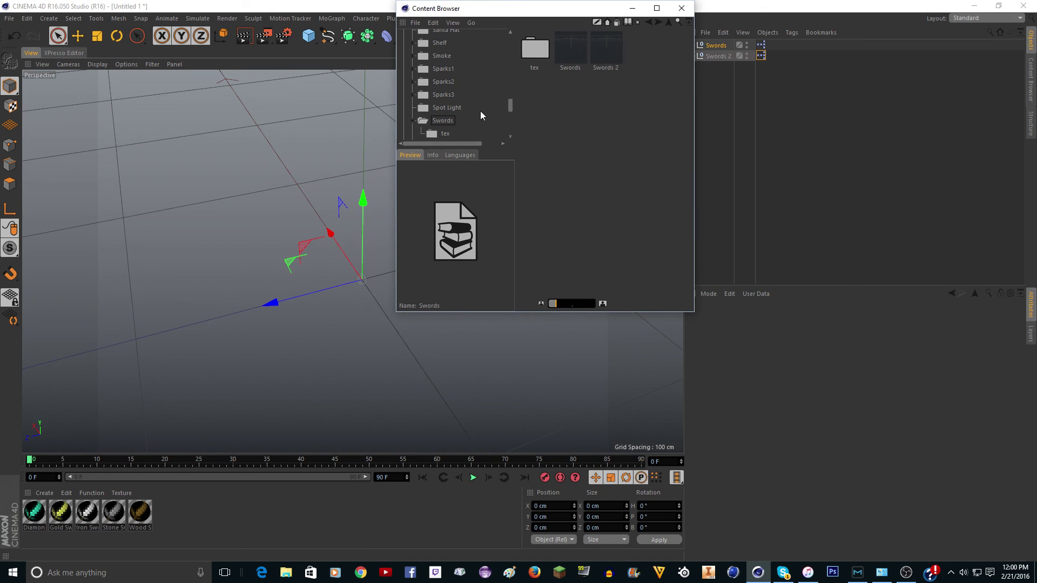
- Show the Swords library in Explorer and copy the swords.lib4d file
{"action": "right_click", "coordinate": [439, 123]}
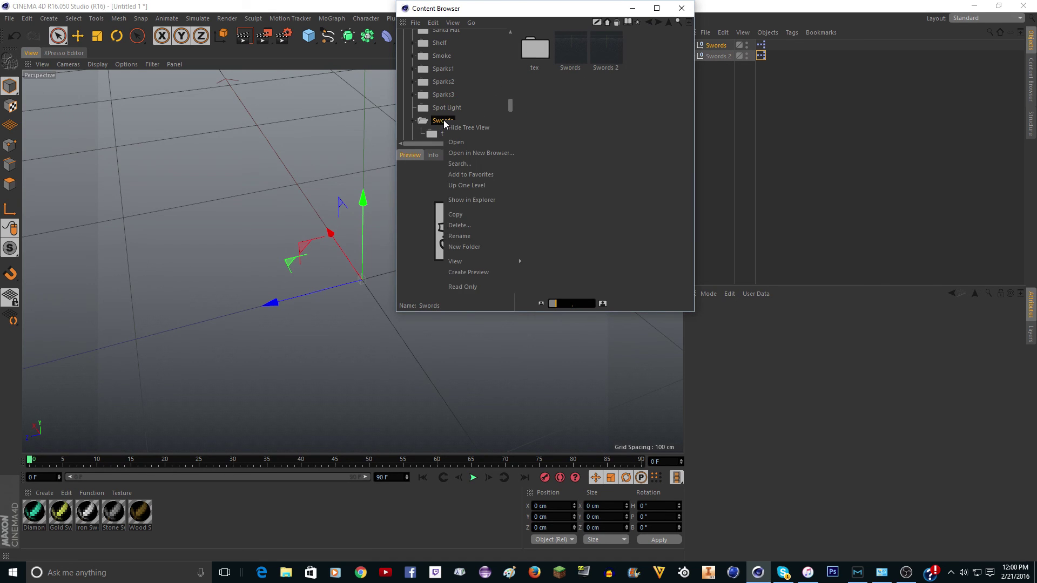
{"action": "left_click", "coordinate": [493, 198]}
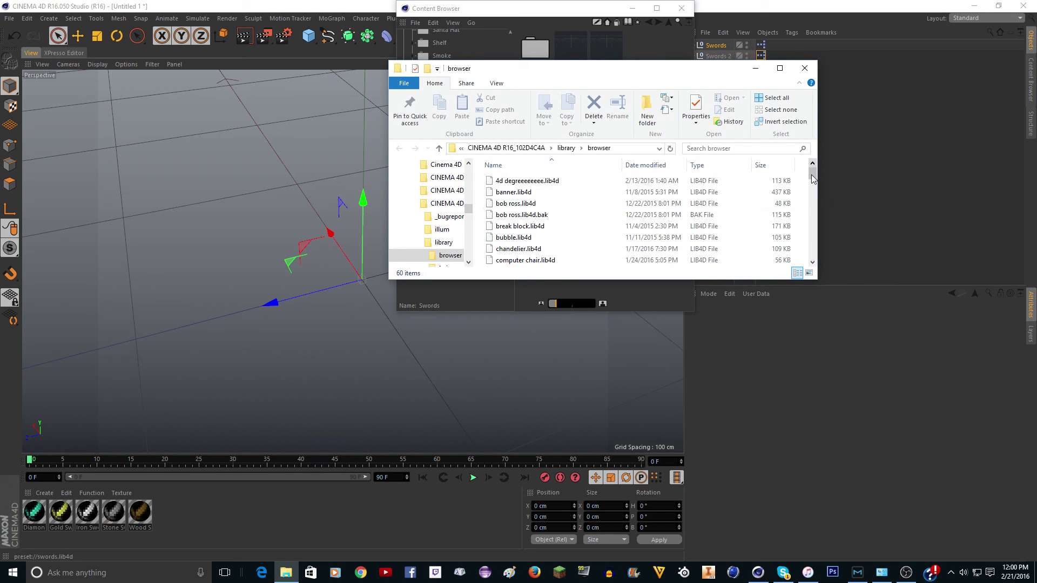
{"action": "scroll", "coordinate": [810, 184], "scroll_direction": "down", "scroll_amount": 5}
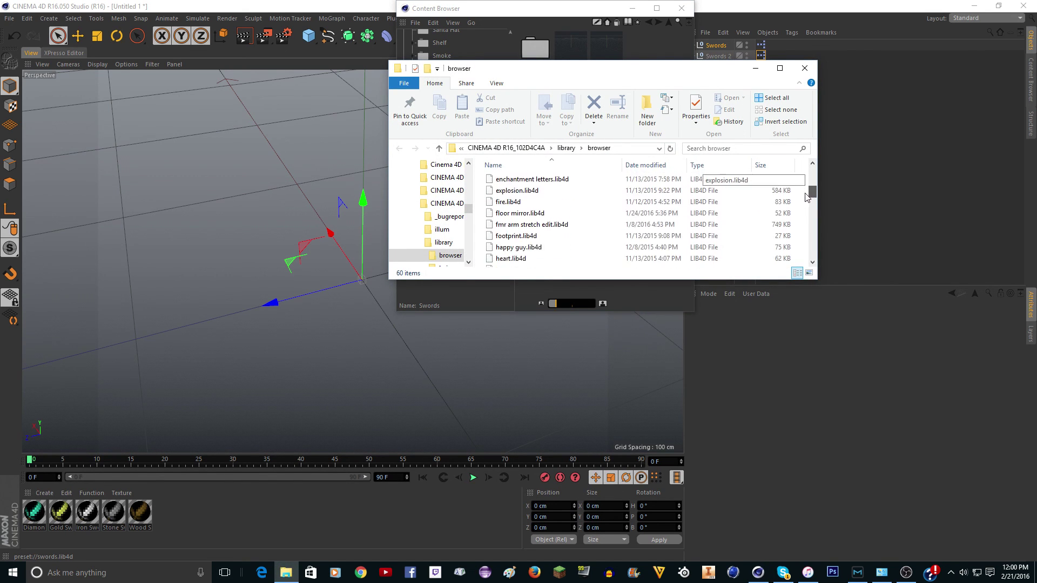
{"action": "scroll", "coordinate": [804, 202], "scroll_direction": "down", "scroll_amount": 3}
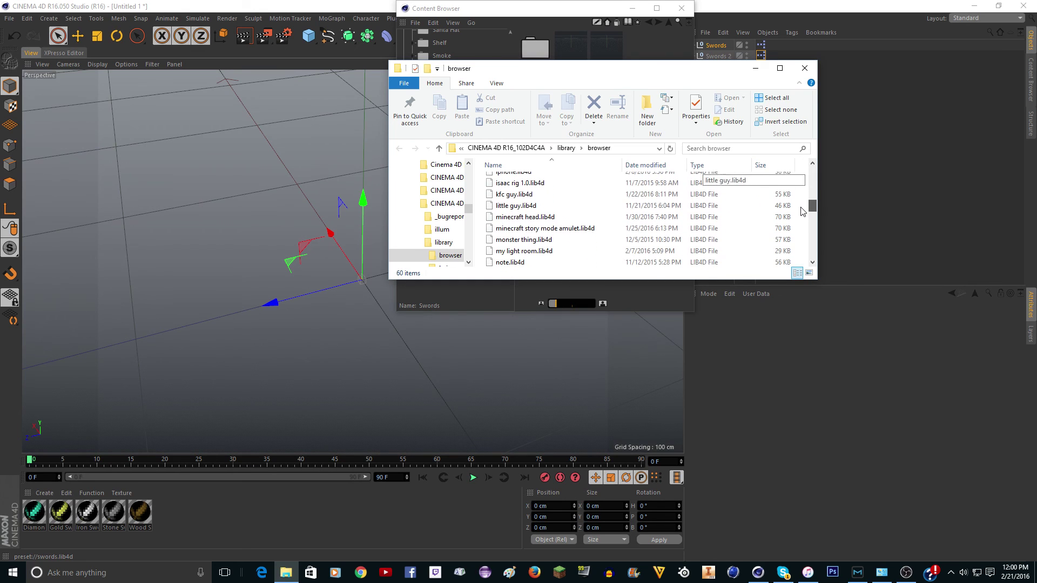
{"action": "scroll", "coordinate": [802, 213], "scroll_direction": "down", "scroll_amount": 6}
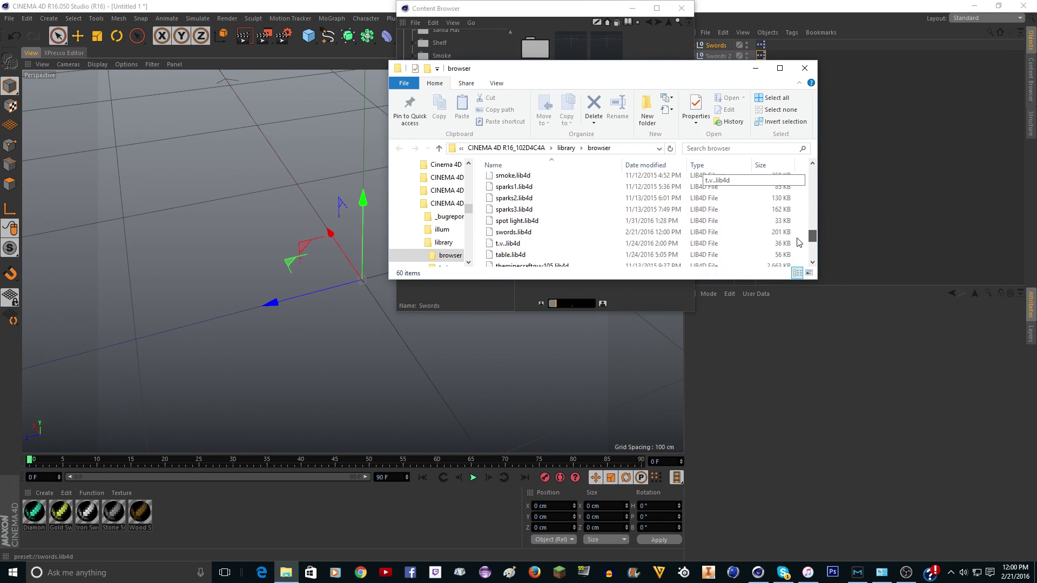
{"action": "left_click", "coordinate": [516, 228]}
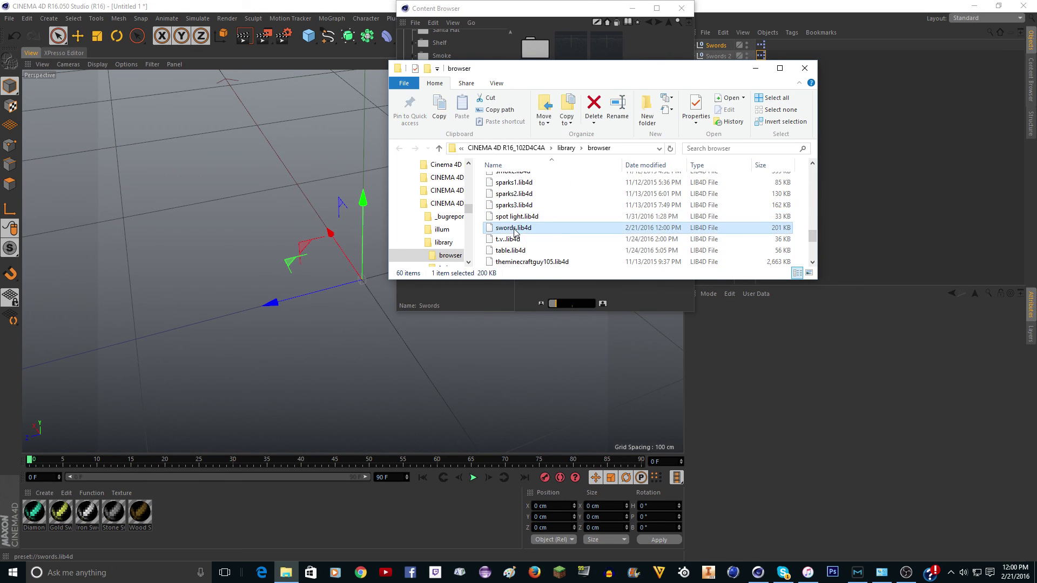
{"action": "right_click", "coordinate": [517, 229]}
{"action": "left_click", "coordinate": [542, 375]}
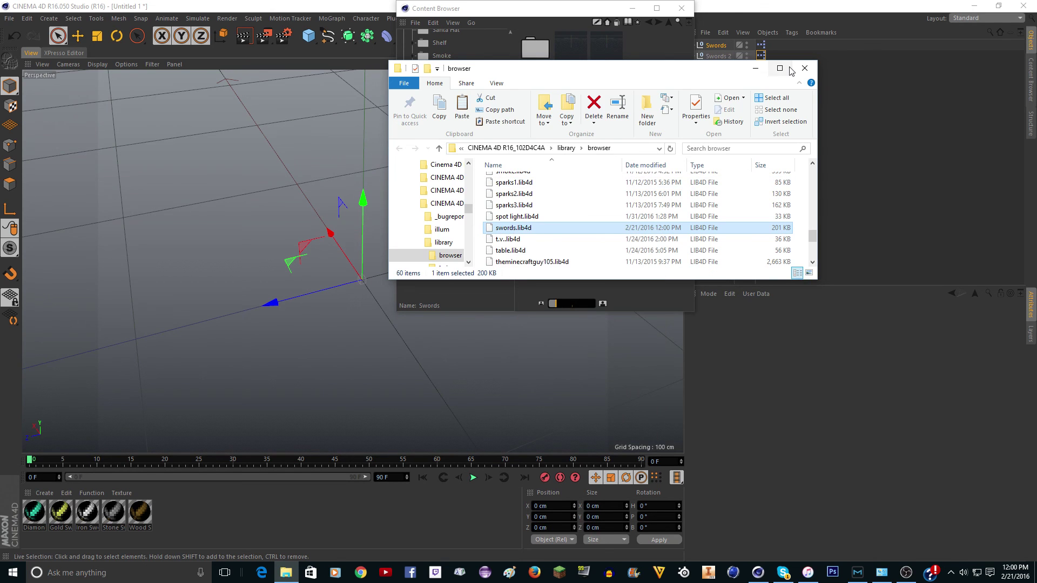
- Paste swords.lib4d onto the desktop
{"action": "left_click", "coordinate": [805, 68]}
{"action": "left_click", "coordinate": [974, 5]}
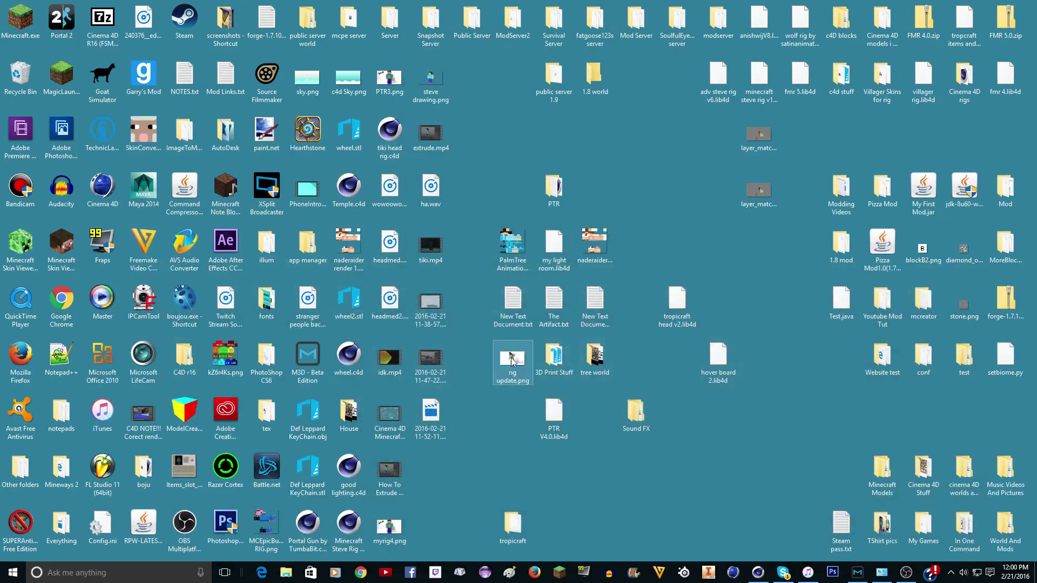
{"action": "right_click", "coordinate": [655, 491]}
{"action": "left_click", "coordinate": [679, 387]}
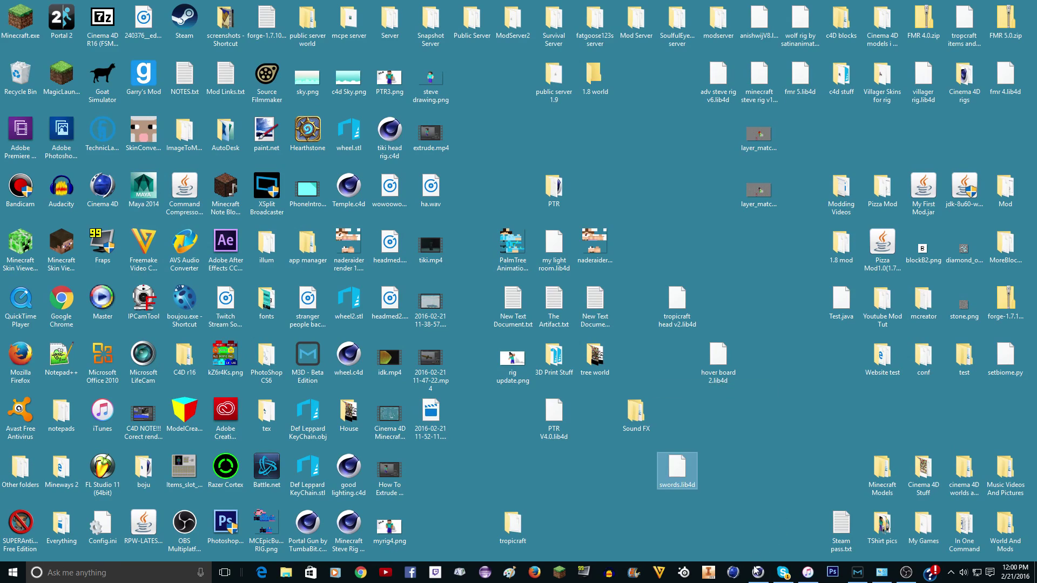
- Quit Cinema 4D without saving the textures or the project
{"action": "left_click", "coordinate": [757, 572]}
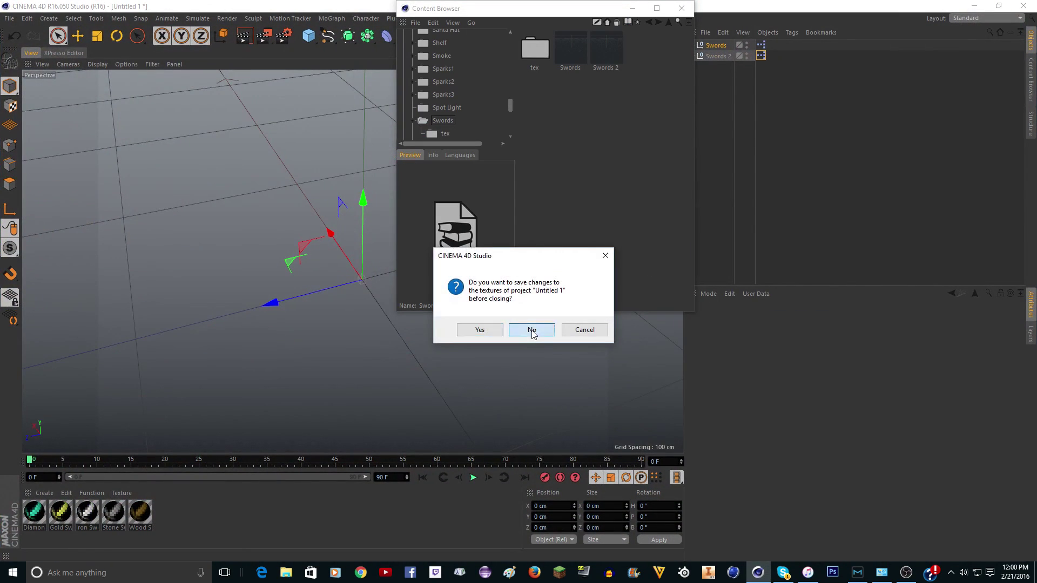
{"action": "left_click", "coordinate": [532, 330]}
{"action": "left_click", "coordinate": [536, 331]}
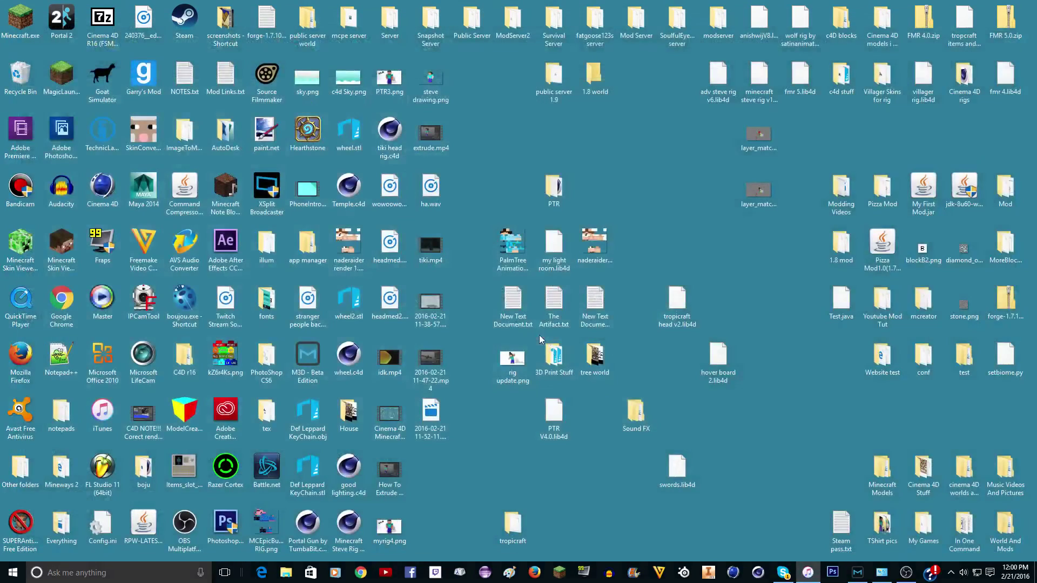
- Relaunch Cinema 4D from the desktop swords.lib4d and load the Swords preset
{"action": "double_click", "coordinate": [676, 466]}
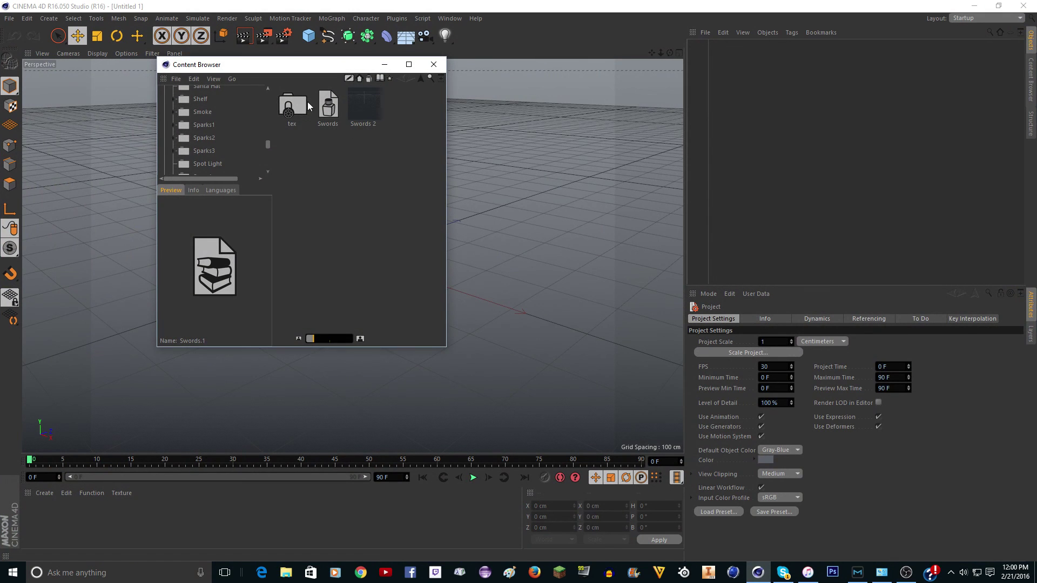
{"action": "left_click", "coordinate": [326, 102]}
{"action": "double_click", "coordinate": [324, 101]}
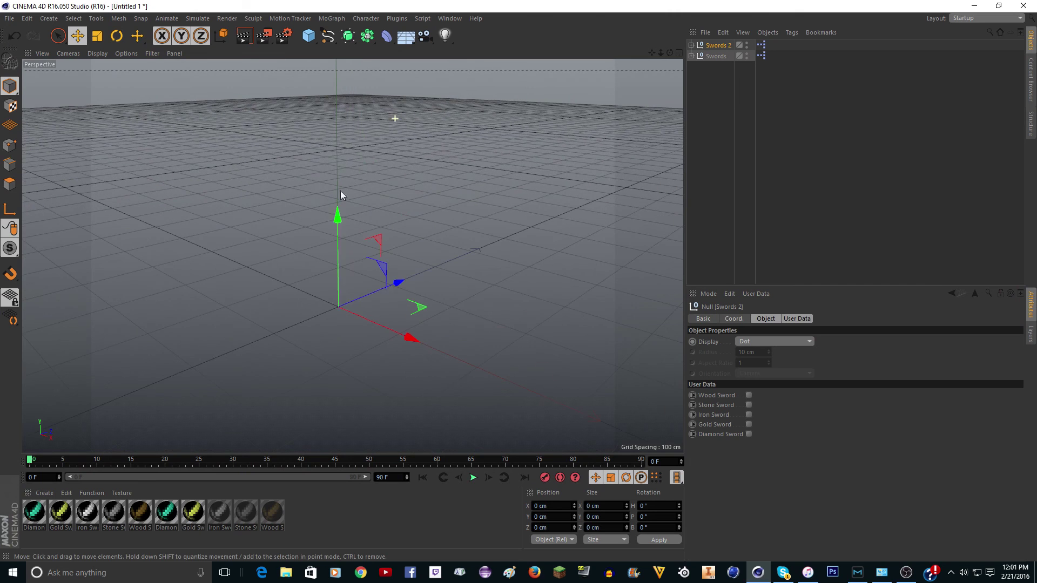
- Toggle the Wood Sword checkbox on and off, then select the Swords null
{"action": "left_click", "coordinate": [748, 396]}
{"action": "left_click", "coordinate": [749, 395]}
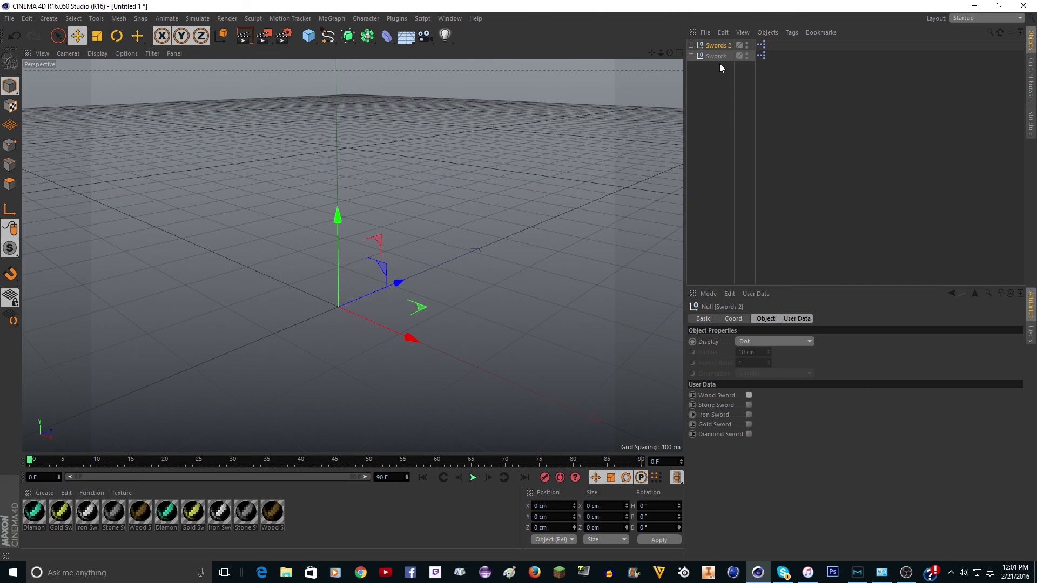
{"action": "left_click", "coordinate": [716, 55]}
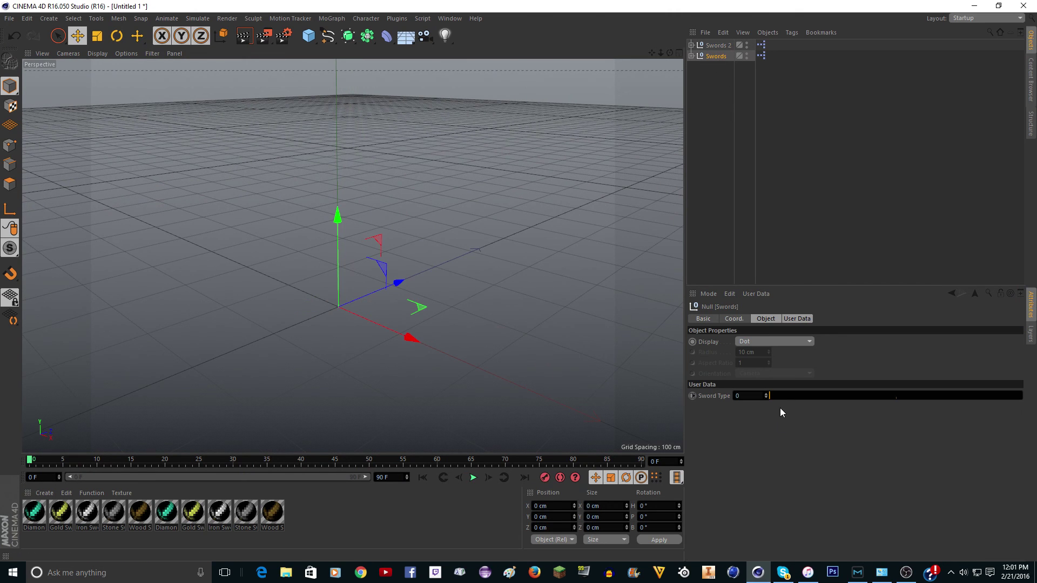